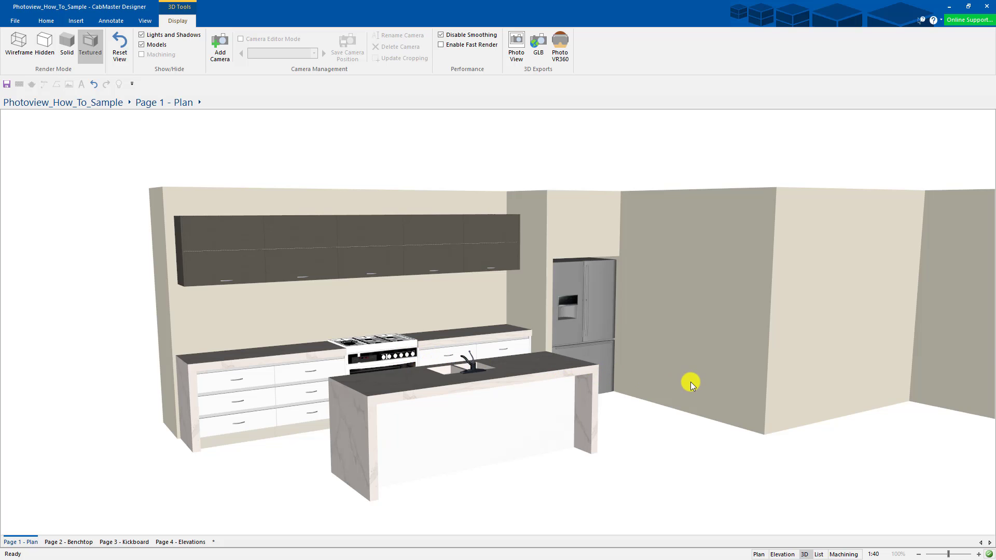
- Draw a rectangular horizontal panel about 5478 by 1450 mm over the back-wall cabinets and fridge recess in the plan
{"action": "mouse_move", "coordinate": [690, 382]}
{"action": "left_mouse_down"}
{"action": "mouse_move", "coordinate": [756, 372]}
{"action": "mouse_move", "coordinate": [751, 382]}
{"action": "mouse_move", "coordinate": [747, 372]}
{"action": "left_mouse_up"}
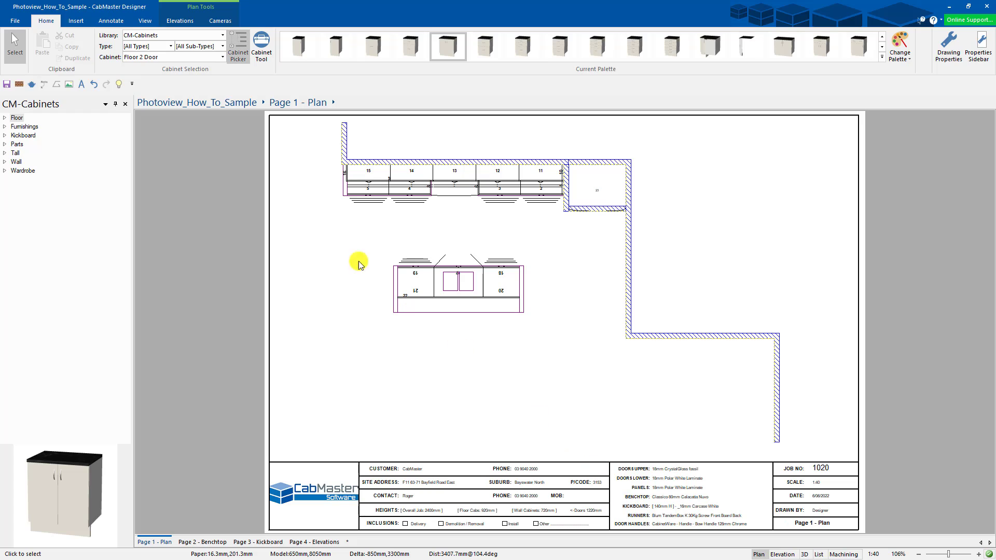
{"action": "left_click", "coordinate": [78, 20]}
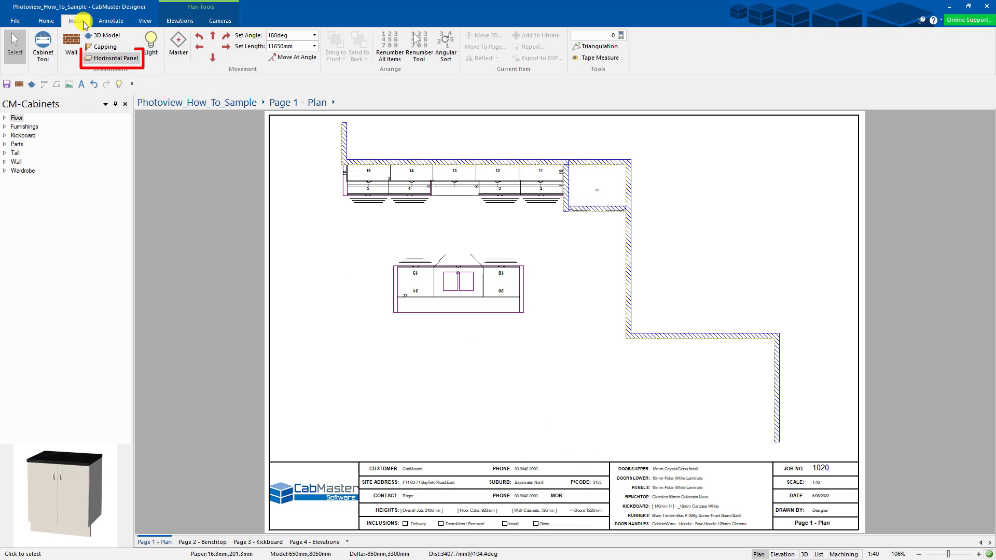
{"action": "left_click", "coordinate": [105, 58]}
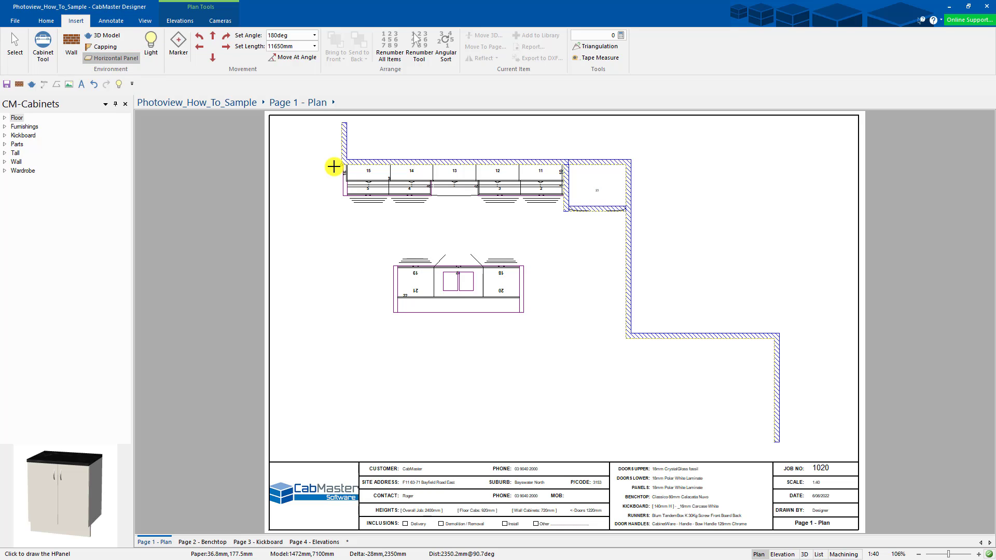
{"action": "left_click", "coordinate": [334, 167]}
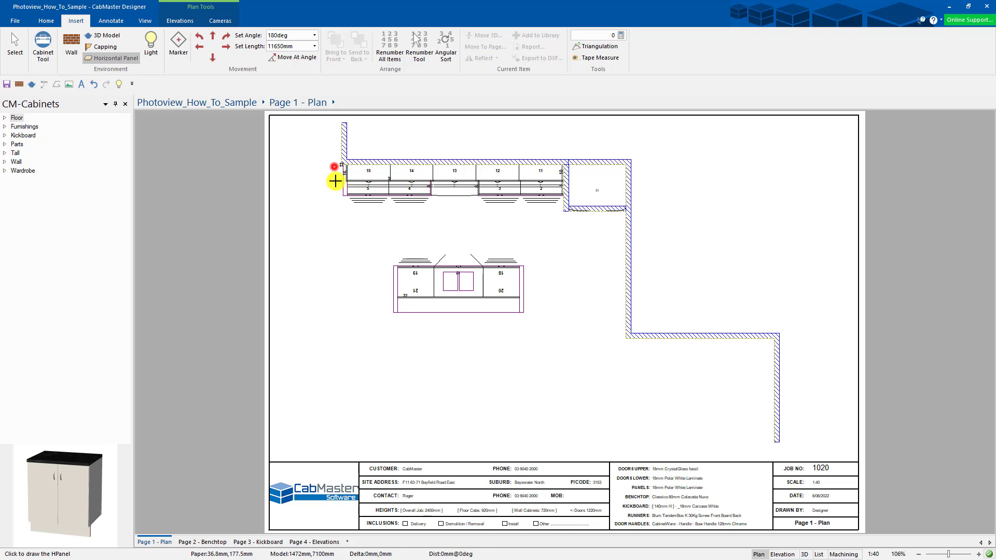
{"action": "key", "text": "shift"}
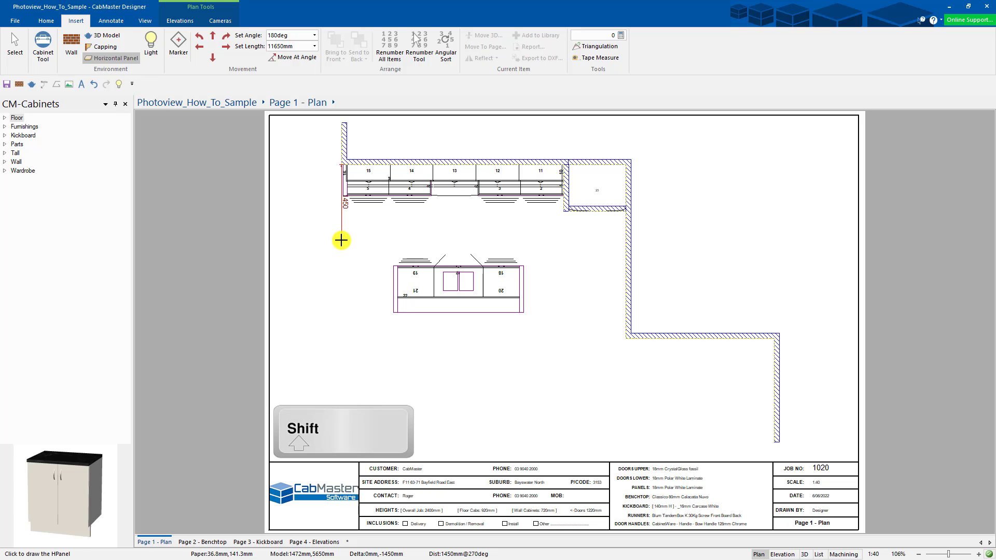
{"action": "left_click", "coordinate": [342, 240]}
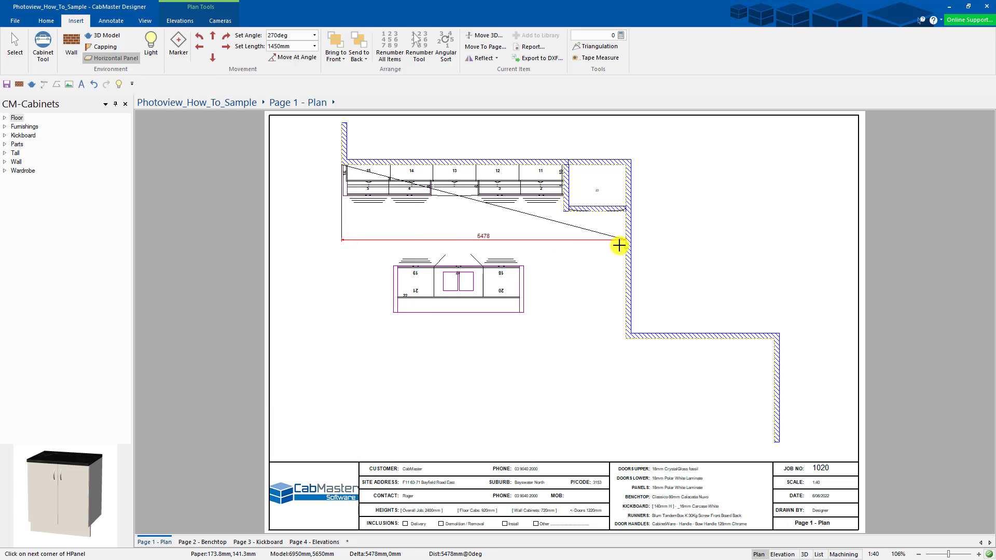
{"action": "left_click", "coordinate": [625, 240]}
{"action": "left_click", "coordinate": [627, 167]}
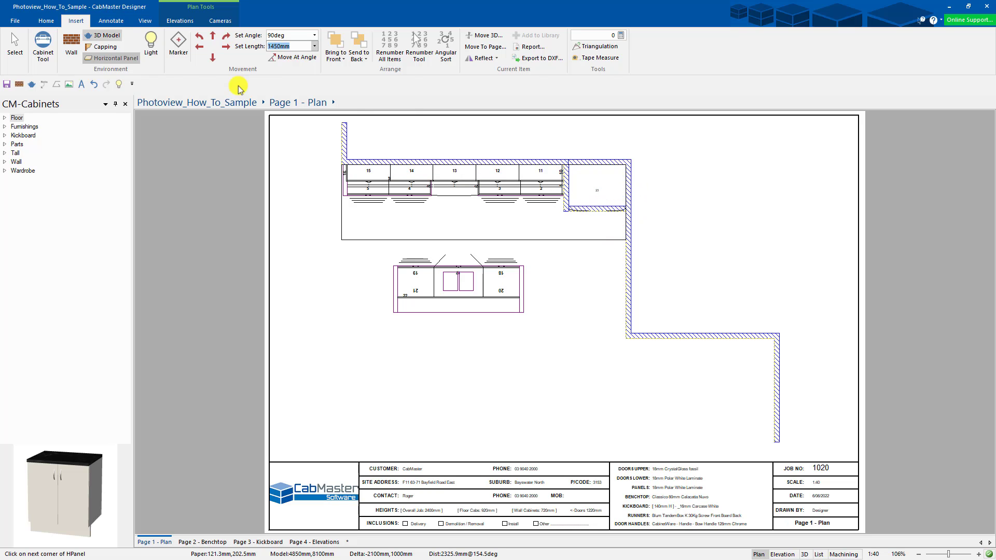
- Set the new bulkhead panel's bottom height to 2420 mm and its top height to 2700 mm
{"action": "left_click", "coordinate": [15, 45]}
{"action": "left_click", "coordinate": [484, 216]}
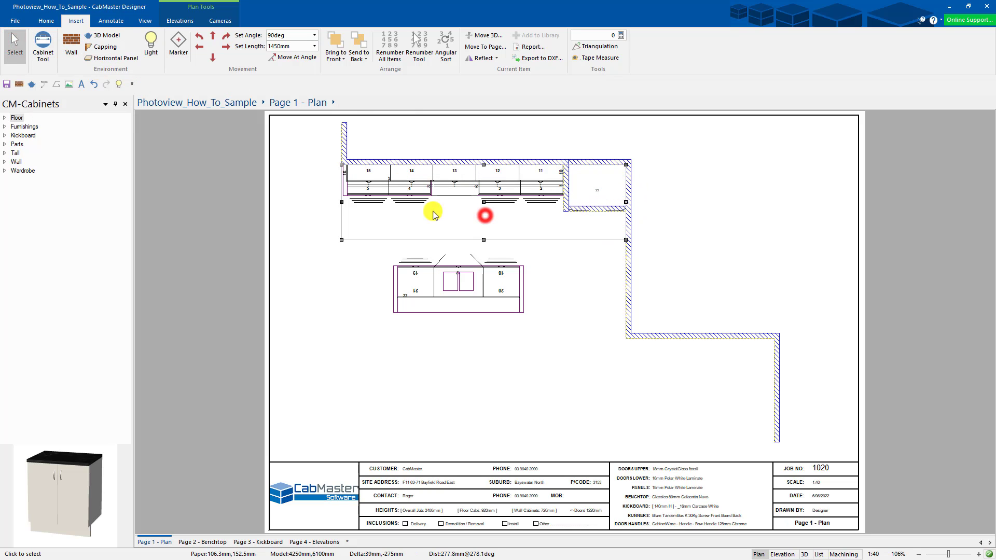
{"action": "left_click_drag", "start_coordinate": [0, 171], "coordinate": [424, 148]}
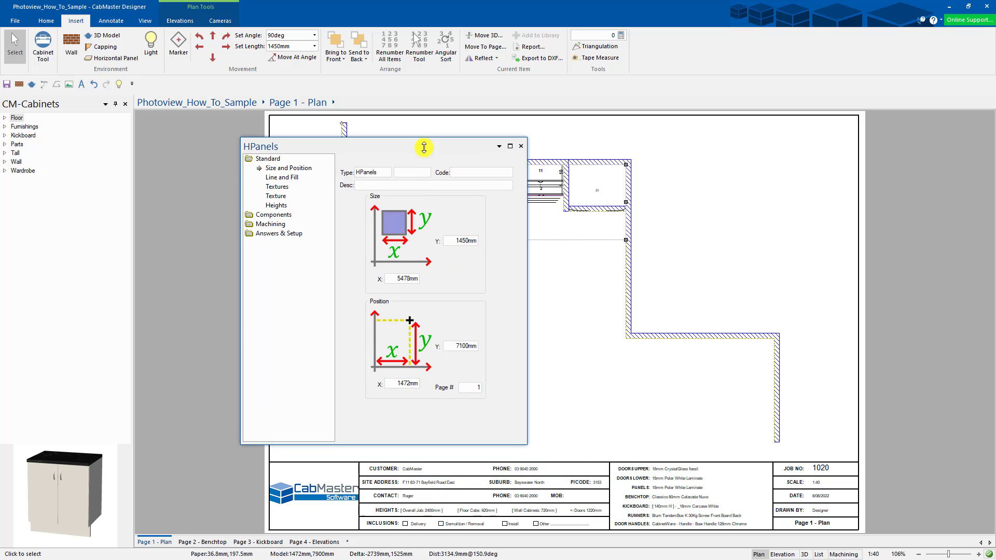
{"action": "left_click", "coordinate": [277, 206]}
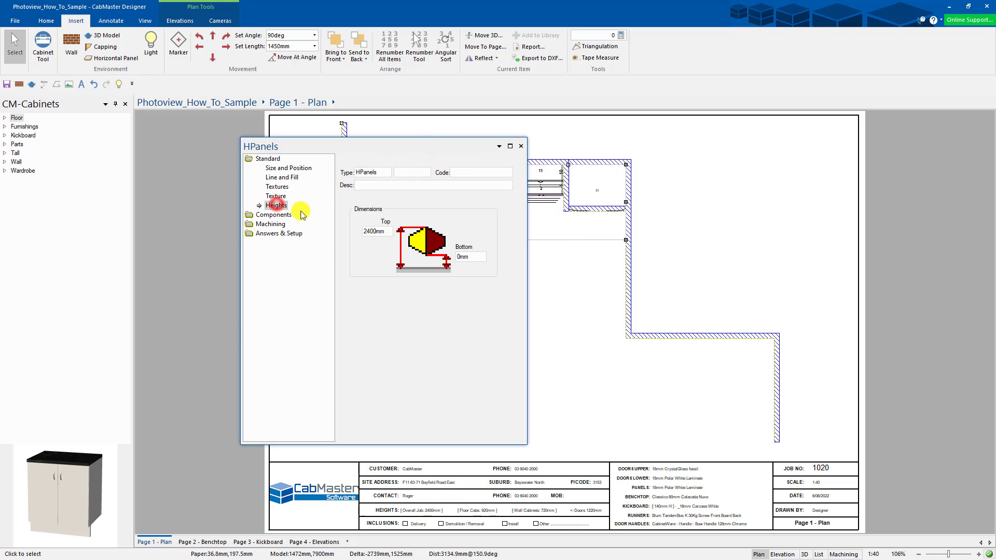
{"action": "left_click", "coordinate": [469, 258]}
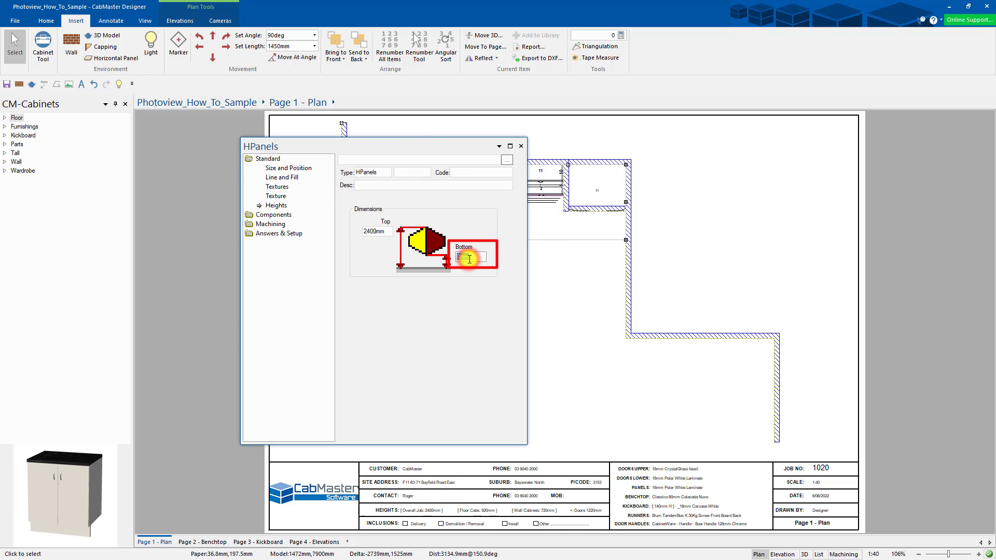
{"action": "type", "text": "2420mm"}
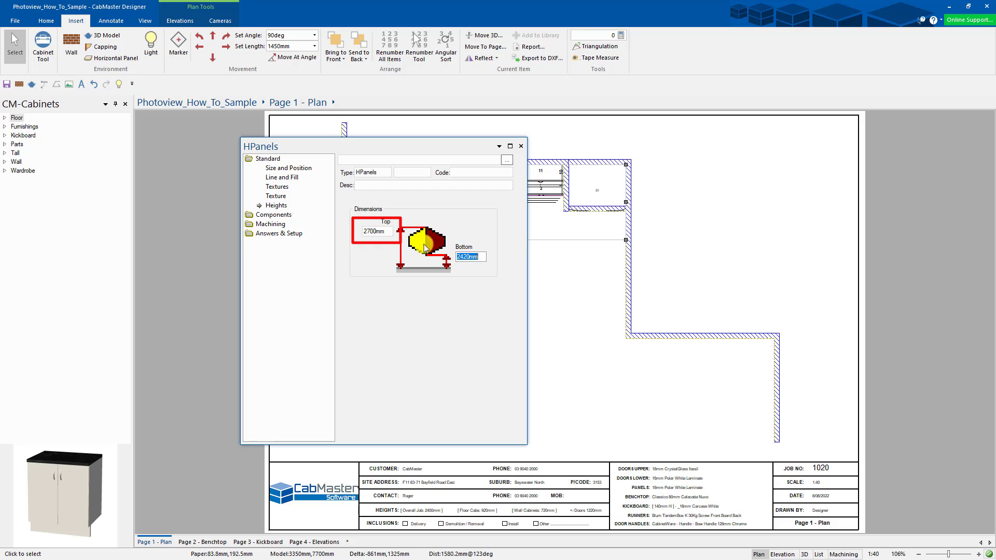
- Give the bulkhead panel the first custom colour, cream, as its solid color and check it in 3D
{"action": "left_click", "coordinate": [280, 197]}
{"action": "left_click", "coordinate": [283, 188]}
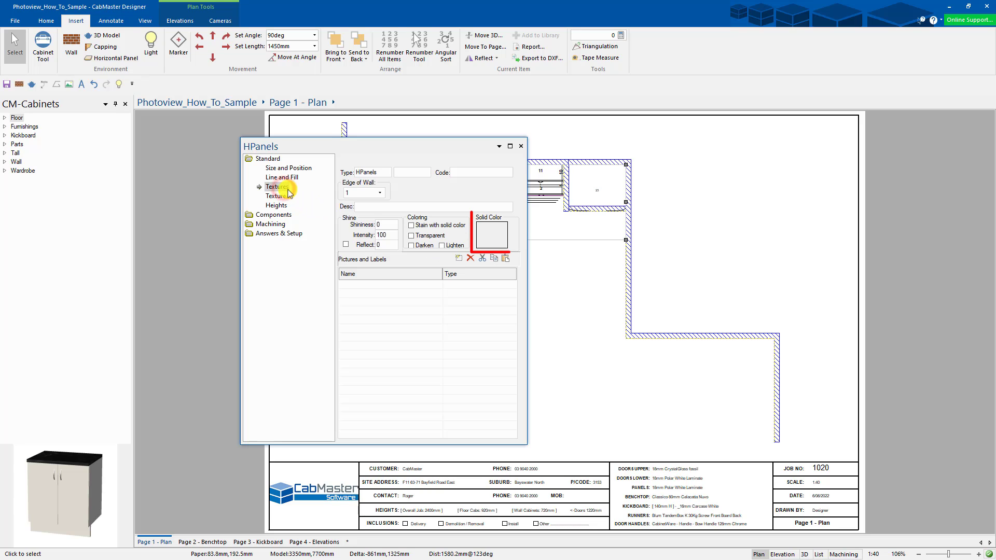
{"action": "left_click", "coordinate": [498, 232]}
{"action": "left_click", "coordinate": [337, 324]}
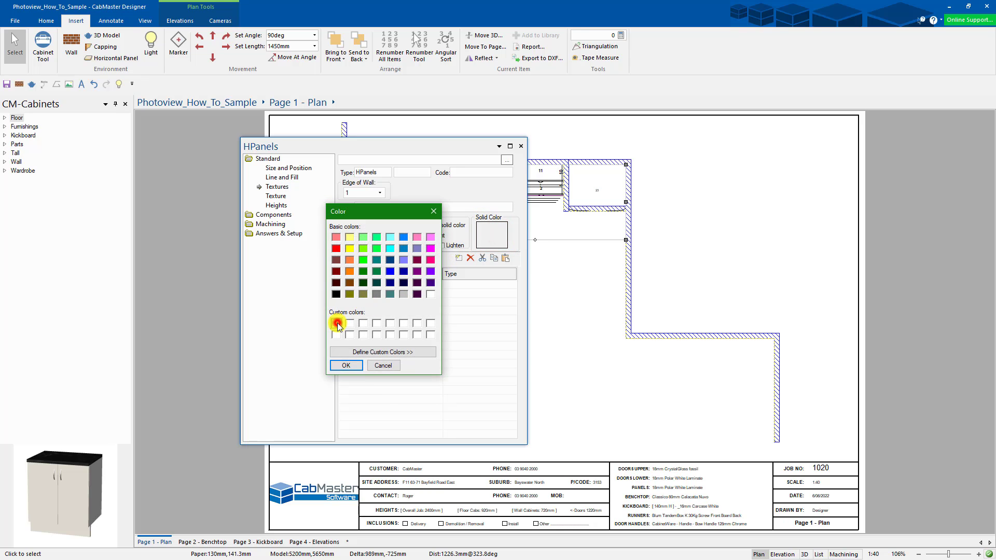
{"action": "left_click", "coordinate": [346, 366]}
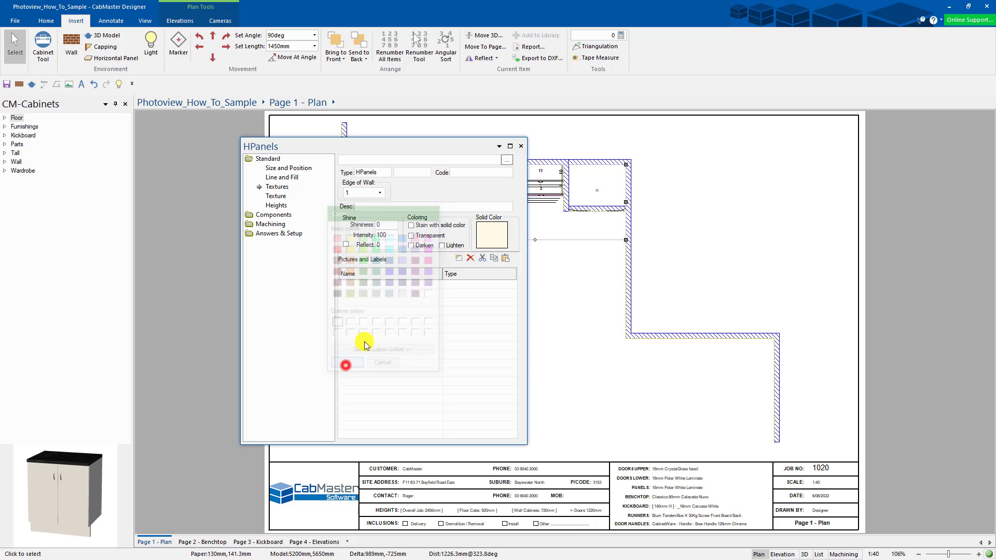
{"action": "left_click", "coordinate": [517, 146]}
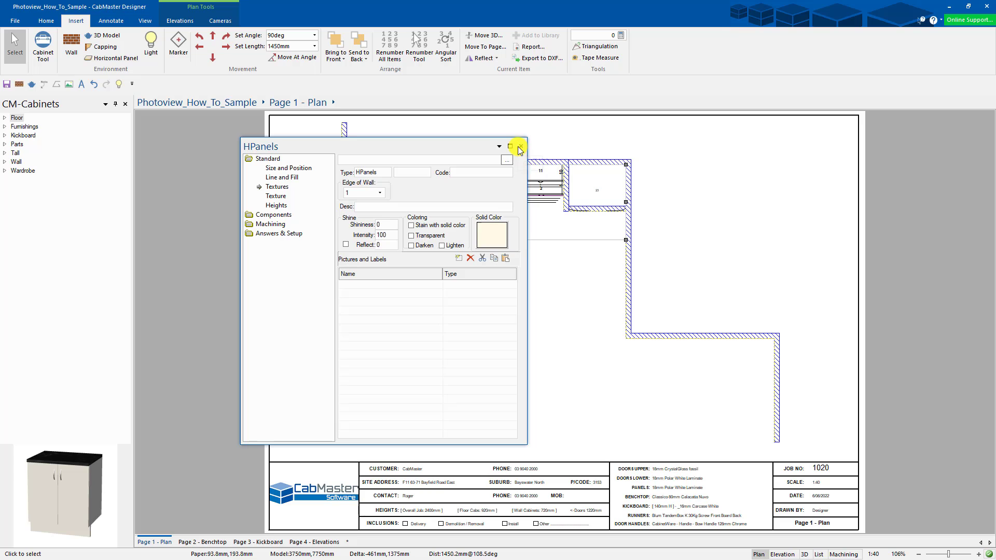
{"action": "left_click", "coordinate": [521, 146]}
{"action": "left_click", "coordinate": [578, 344]}
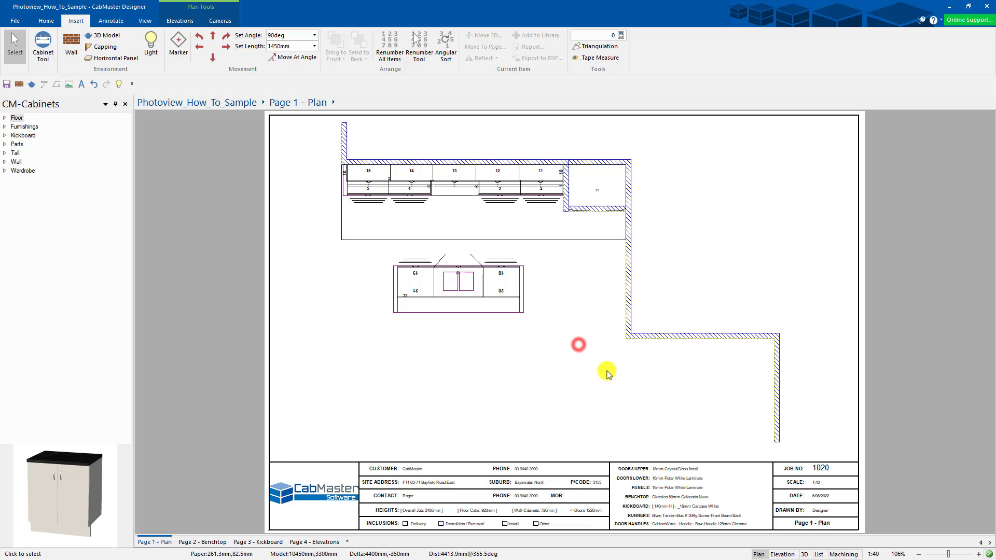
{"action": "left_click", "coordinate": [805, 554]}
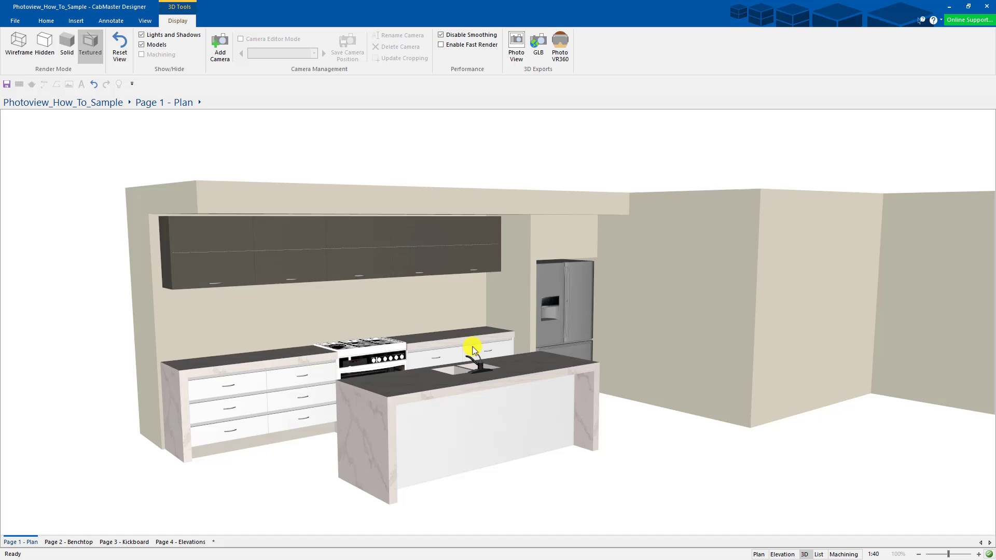
{"action": "left_click_drag", "start_coordinate": [473, 350], "coordinate": [424, 359]}
{"action": "left_click_drag", "start_coordinate": [371, 279], "coordinate": [513, 359]}
- In the plan, draw a new horizontal panel for the ceiling, from the bulkhead's front edge over the remaining room, following the stepped walls
{"action": "left_click", "coordinate": [758, 554]}
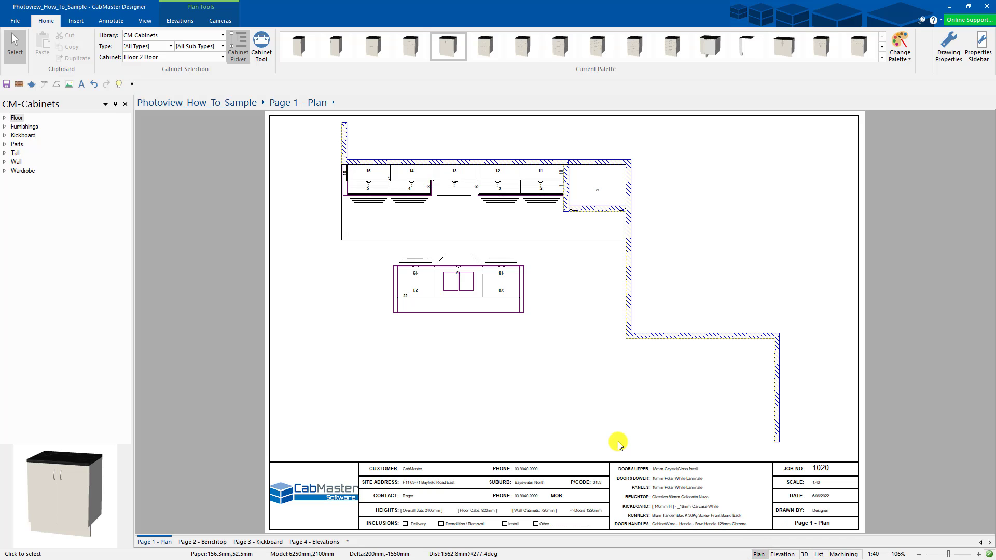
{"action": "left_click", "coordinate": [76, 20]}
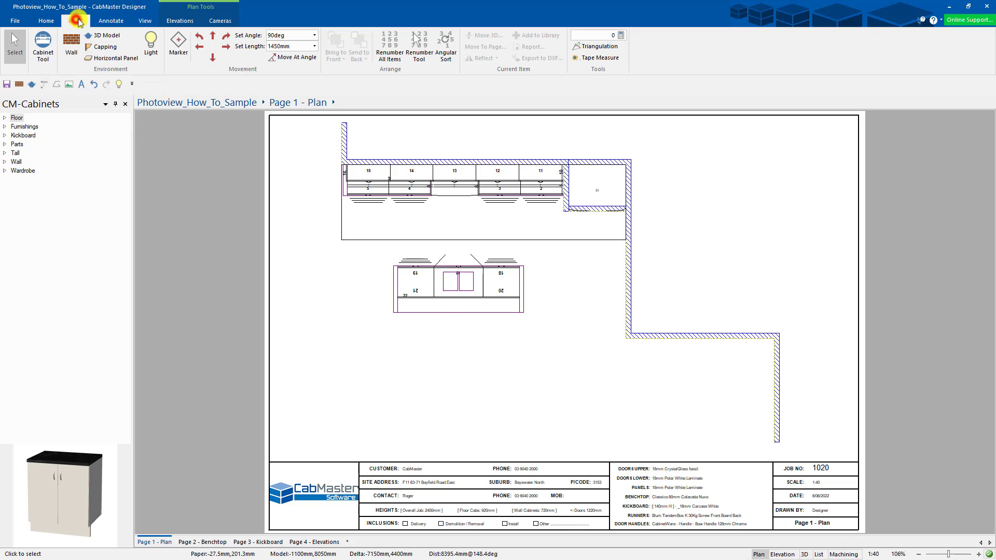
{"action": "left_click", "coordinate": [113, 59]}
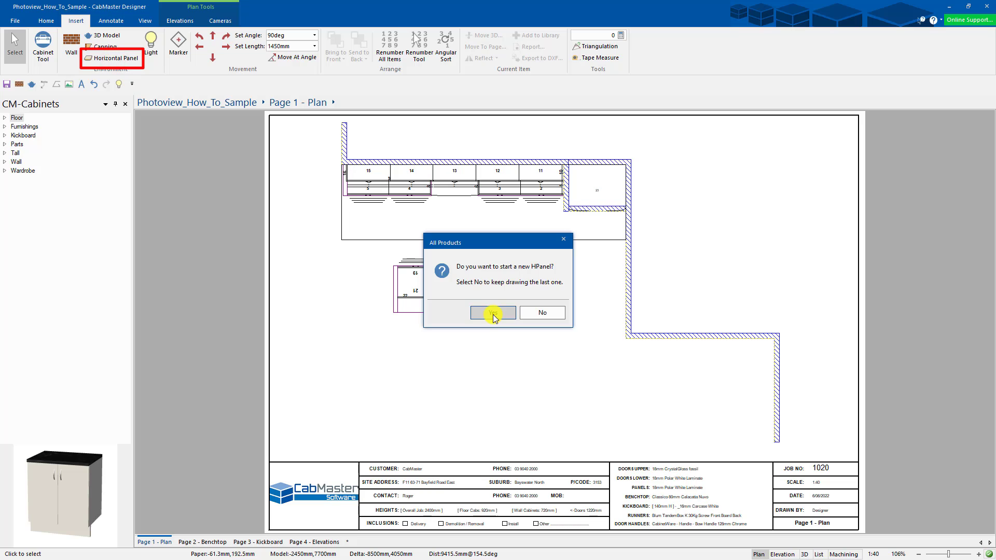
{"action": "left_click", "coordinate": [493, 313]}
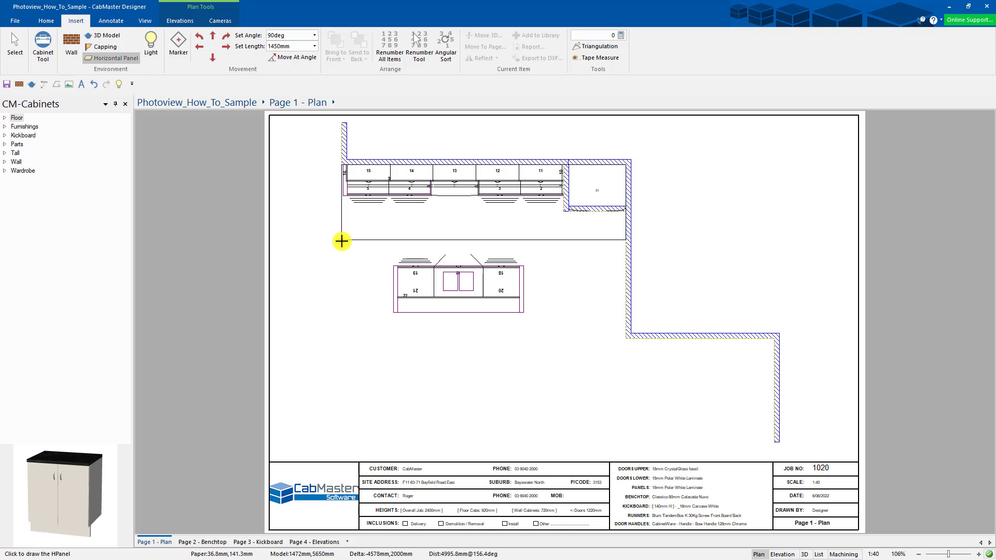
{"action": "left_click", "coordinate": [342, 241]}
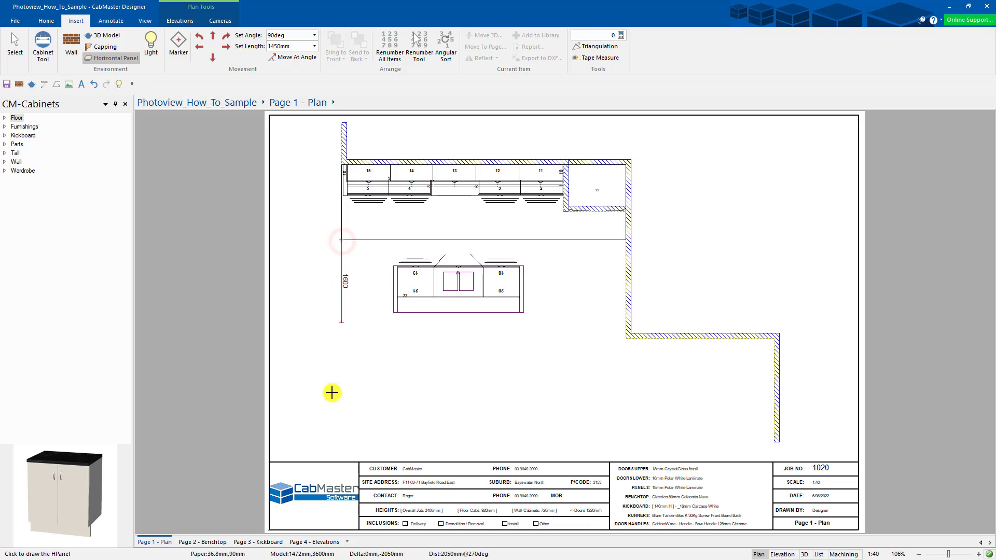
{"action": "left_click", "coordinate": [340, 450]}
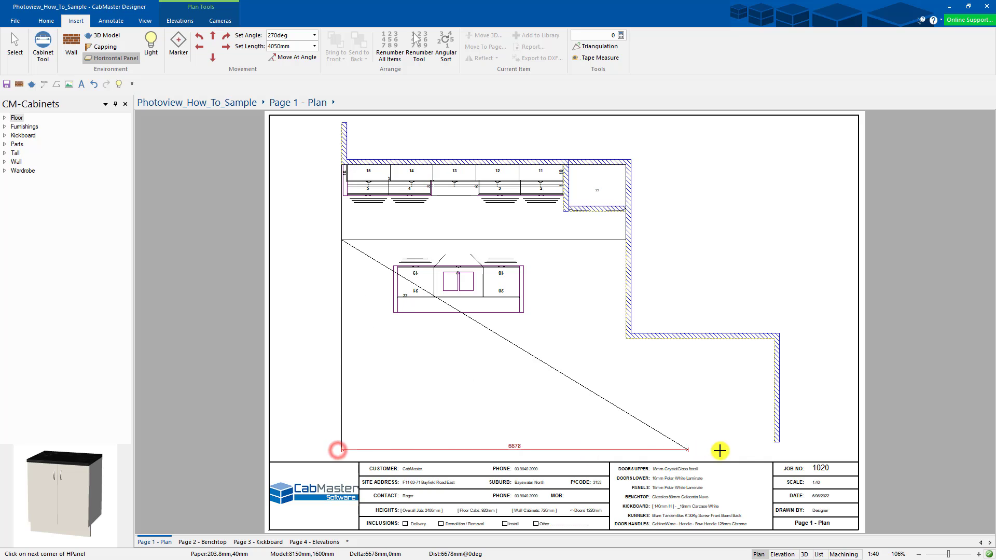
{"action": "left_click", "coordinate": [768, 450]}
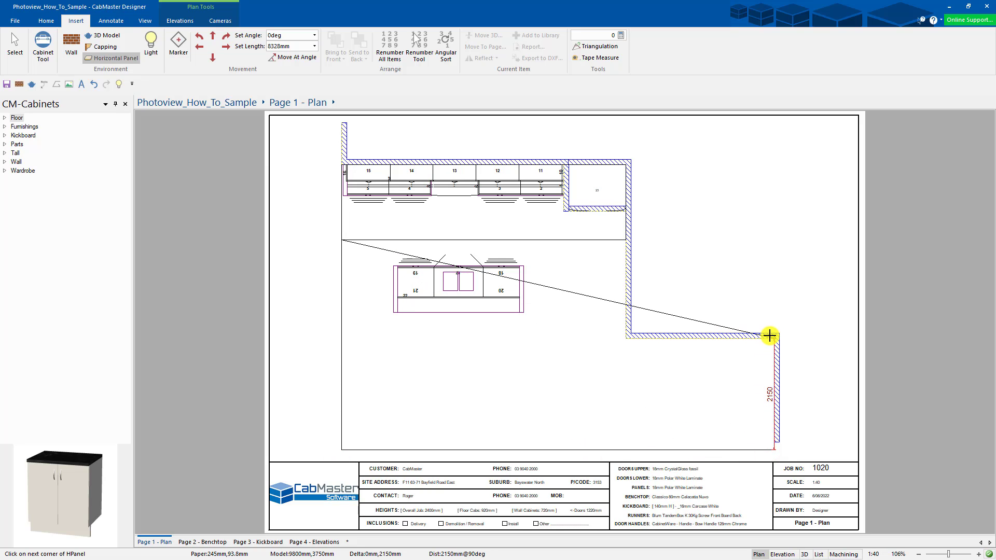
{"action": "left_click", "coordinate": [769, 335]}
{"action": "left_click", "coordinate": [626, 345]}
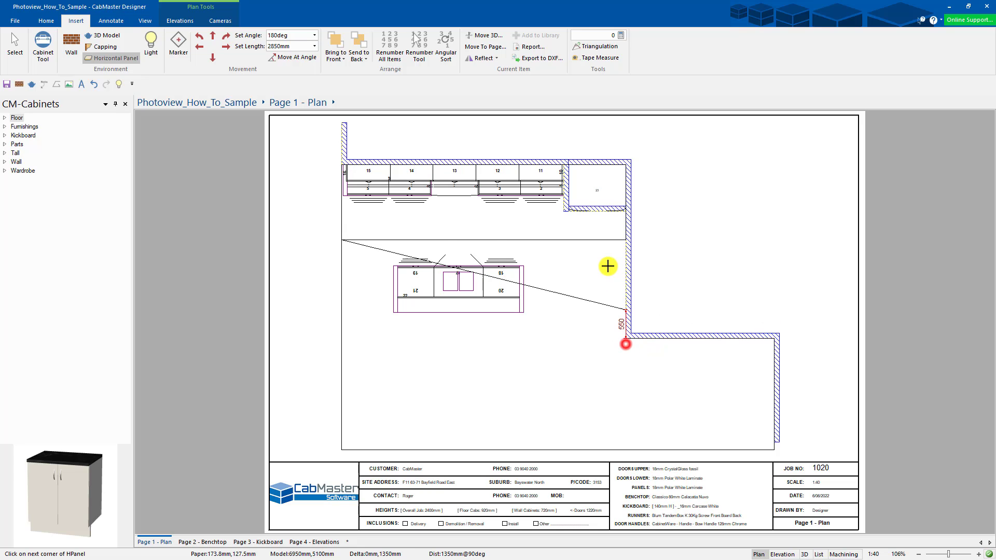
{"action": "left_click", "coordinate": [617, 246]}
{"action": "key", "text": "Escape"}
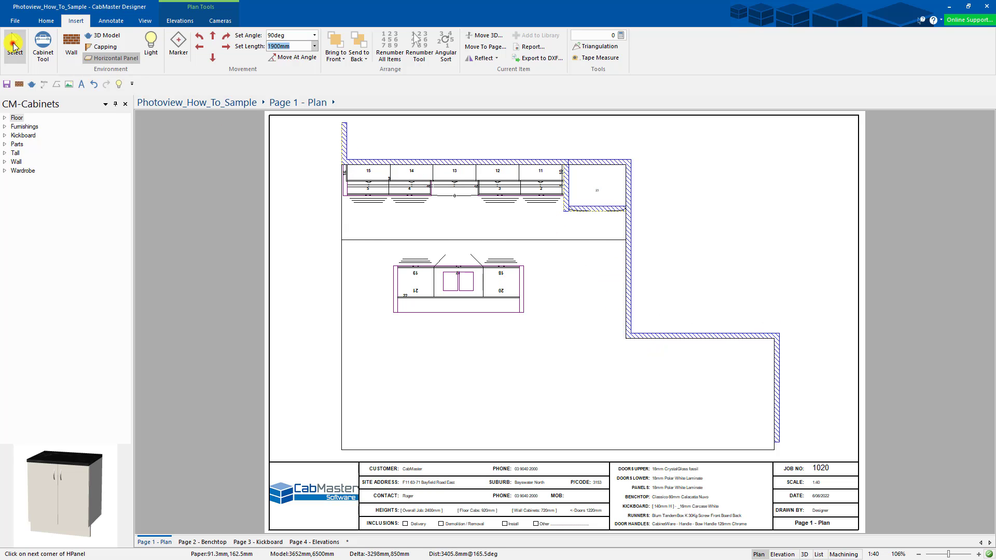
- Give the ceiling panel the first custom colour, cream, as its solid color
{"action": "double_click", "coordinate": [562, 306]}
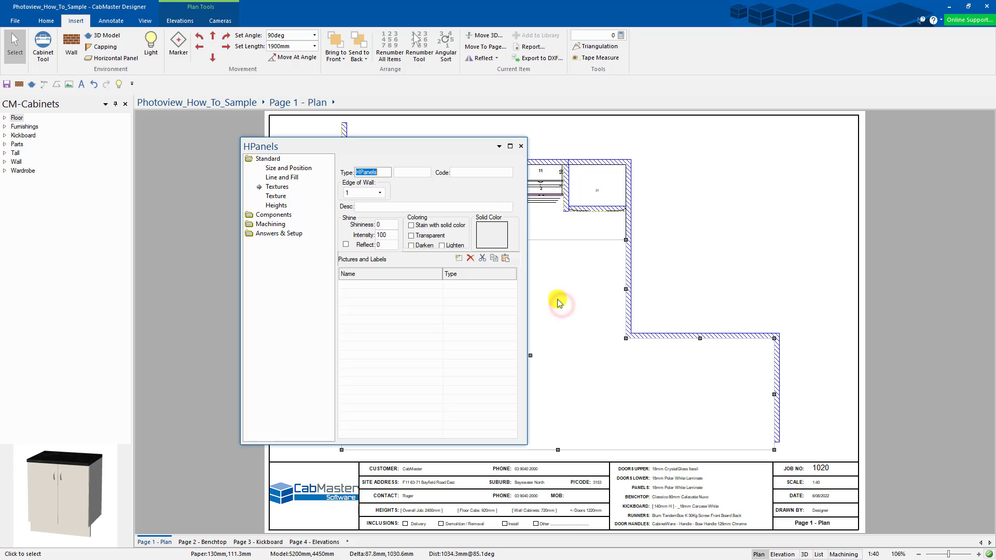
{"action": "left_click", "coordinate": [505, 231]}
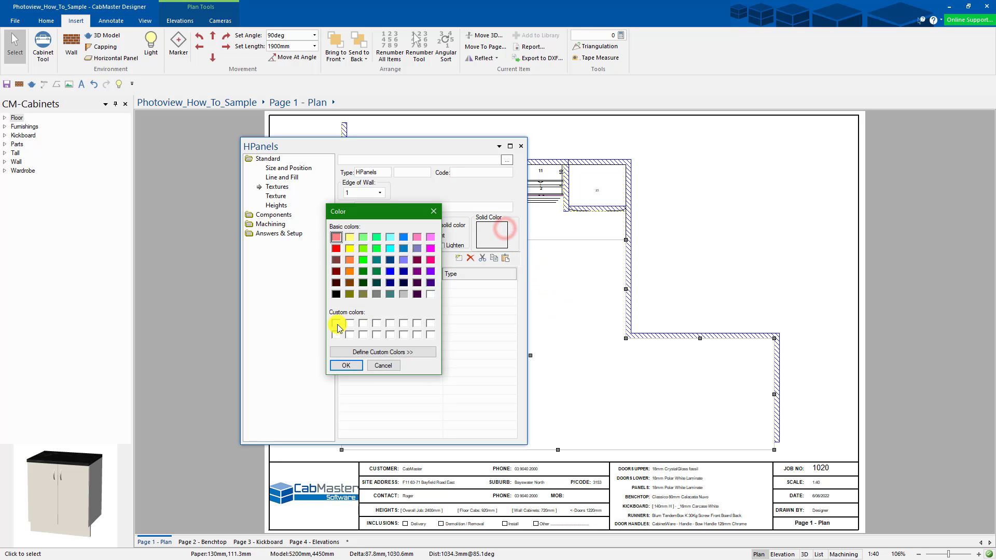
{"action": "left_click", "coordinate": [346, 365]}
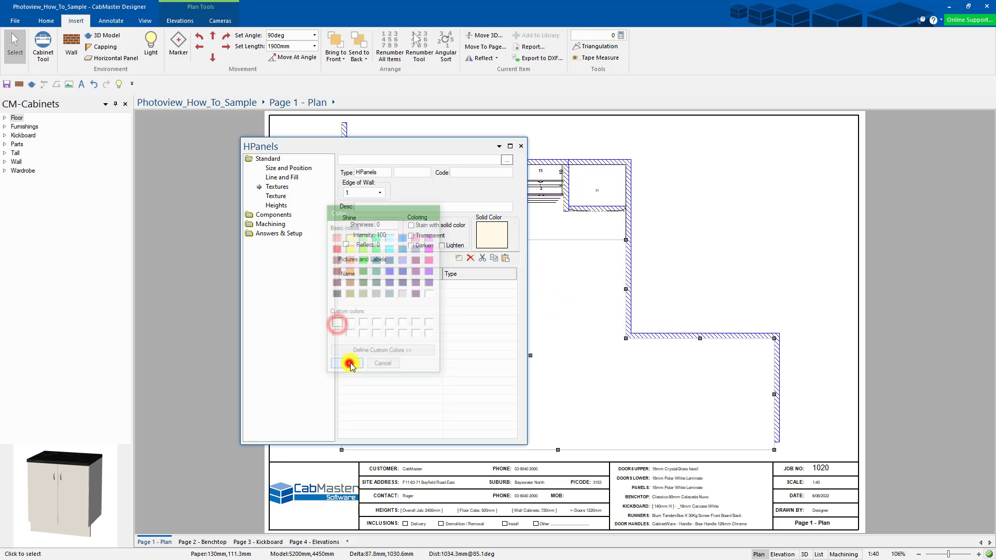
- Set the ceiling panel's bottom and top heights and show the room in 3D
{"action": "left_click", "coordinate": [270, 205]}
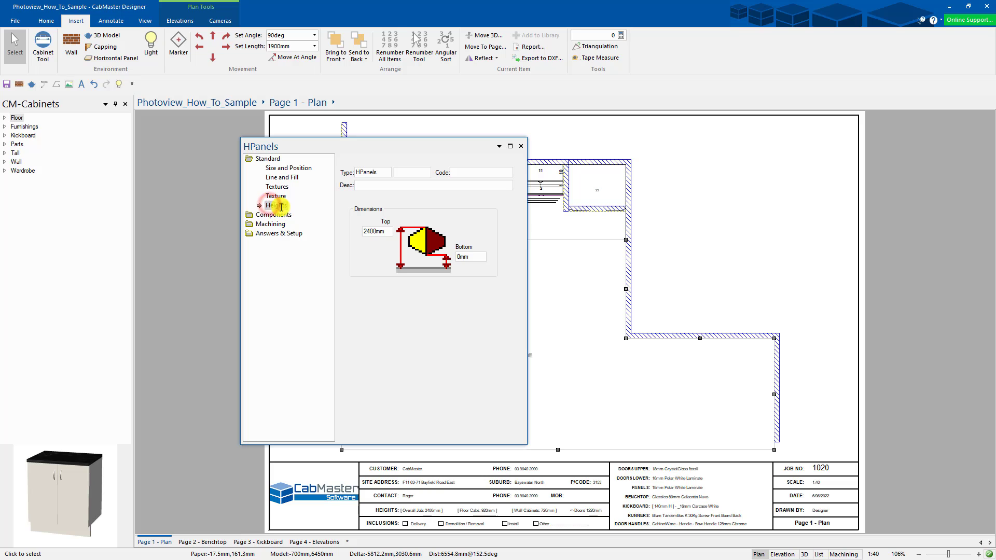
{"action": "left_click", "coordinate": [467, 255]}
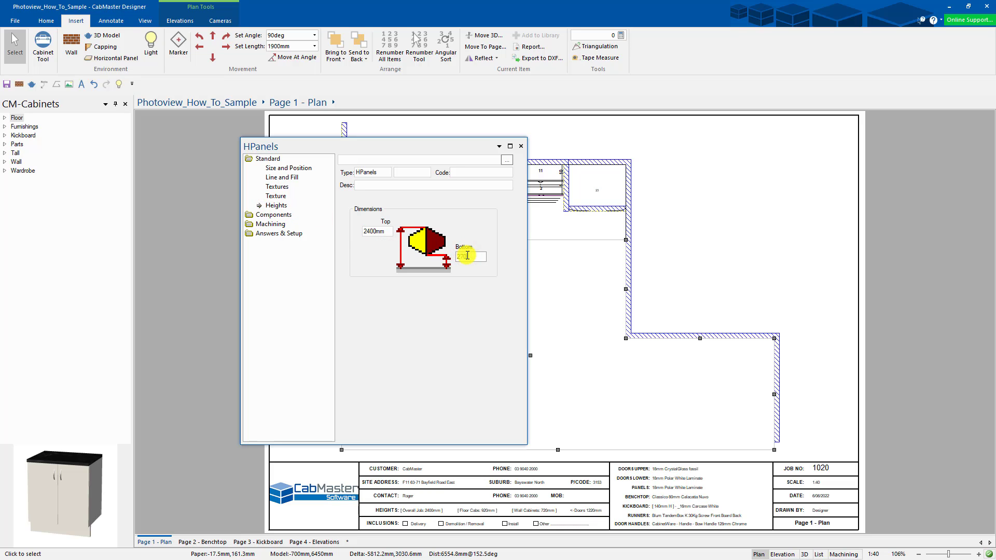
{"action": "key", "text": "Tab"}
{"action": "left_click", "coordinate": [521, 146]}
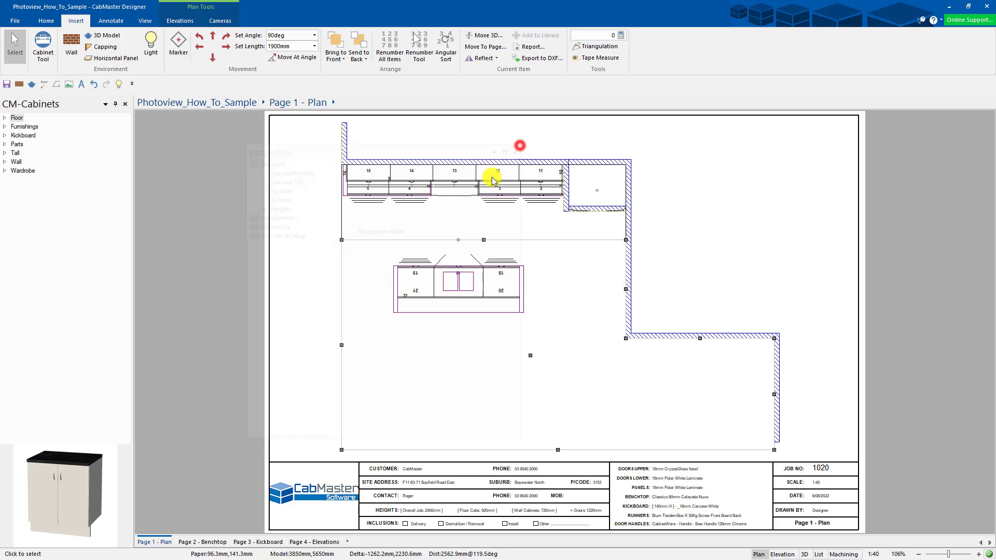
{"action": "left_click", "coordinate": [324, 378]}
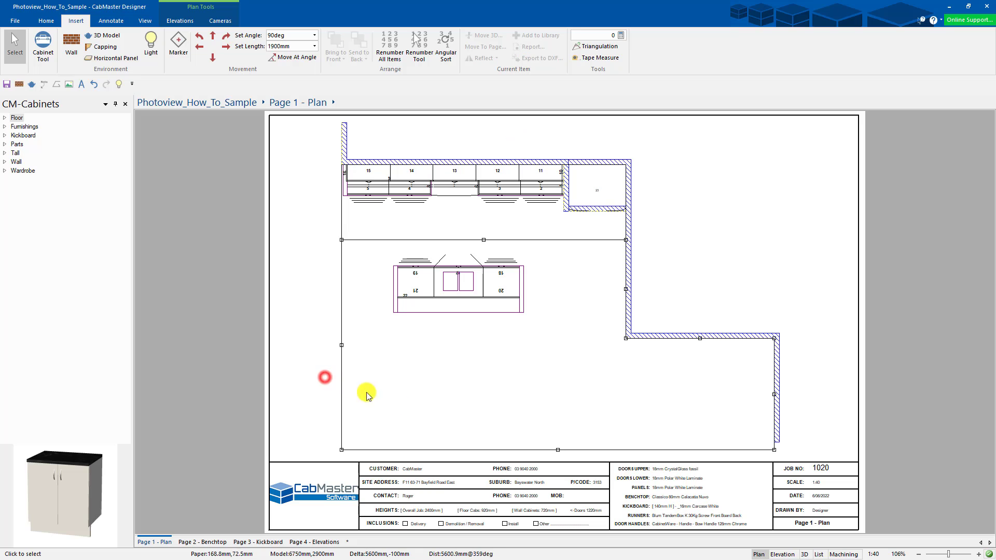
{"action": "left_click", "coordinate": [810, 554]}
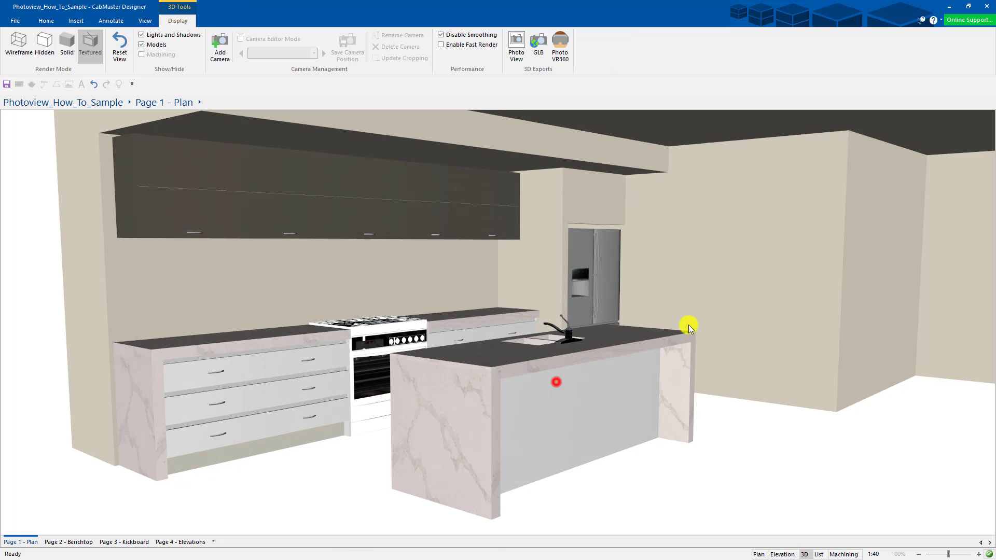
- In the plan, stretch the ceiling panel's front, back and open-side edges far beyond the kitchen area
{"action": "left_click_drag", "start_coordinate": [689, 327], "coordinate": [496, 427]}
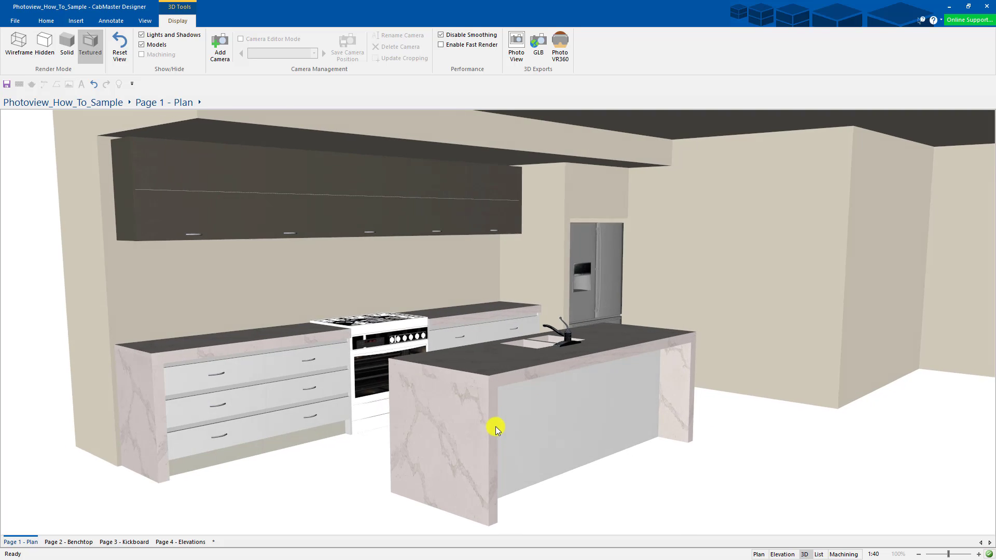
{"action": "scroll", "coordinate": [552, 388], "scroll_direction": "down", "scroll_amount": 2}
{"action": "left_click_drag", "start_coordinate": [552, 389], "coordinate": [571, 367]}
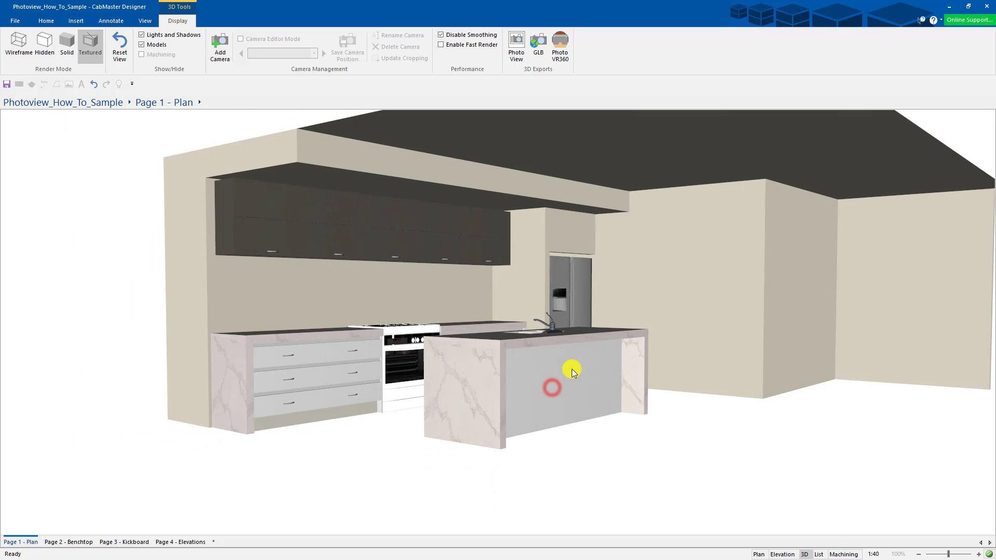
{"action": "left_click", "coordinate": [755, 552]}
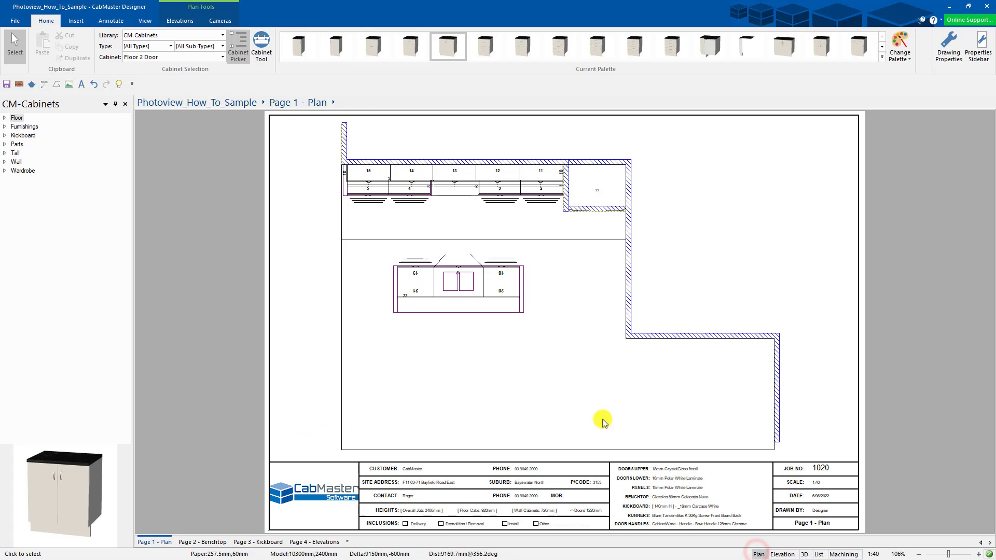
{"action": "left_click", "coordinate": [544, 370]}
{"action": "left_click_drag", "start_coordinate": [558, 450], "coordinate": [566, 557]}
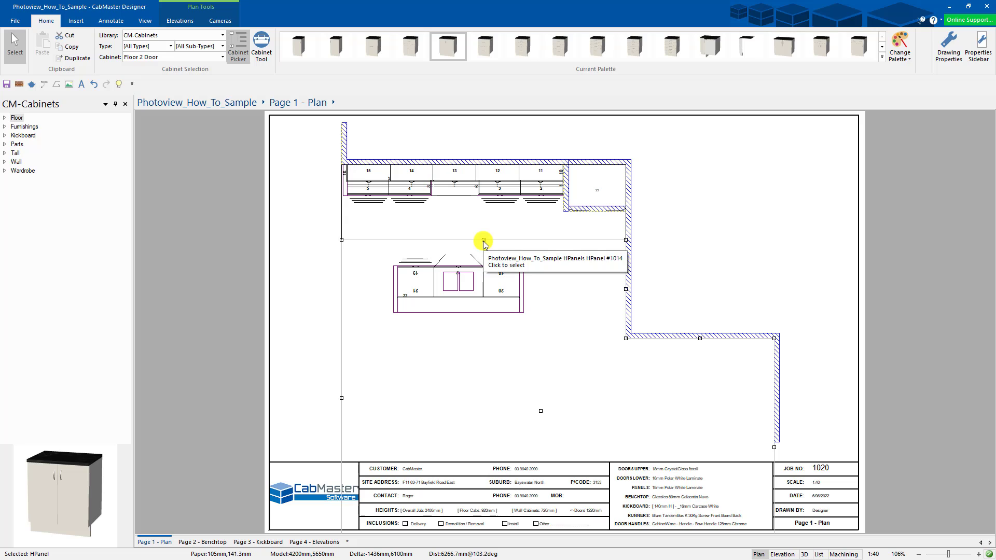
{"action": "left_click_drag", "start_coordinate": [484, 241], "coordinate": [465, 21]}
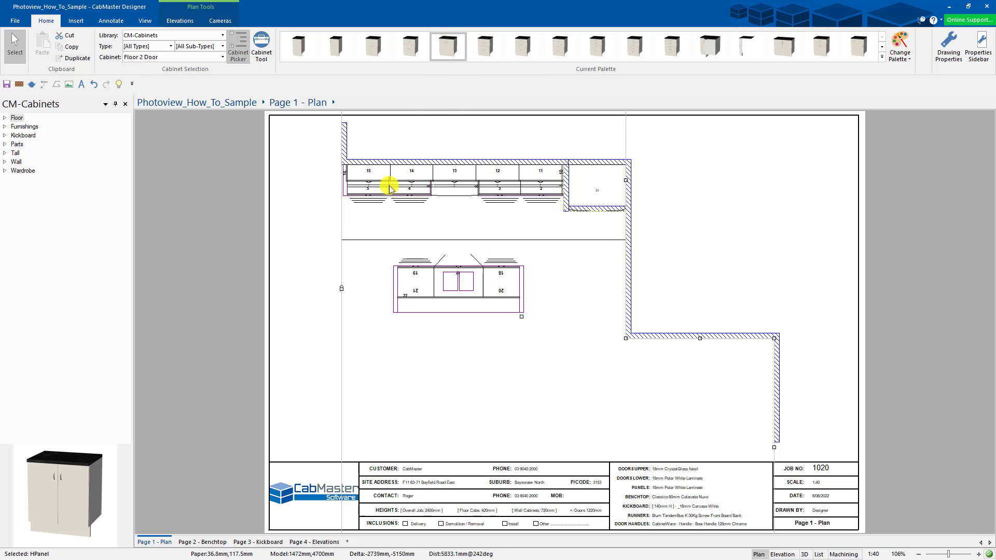
{"action": "left_click_drag", "start_coordinate": [340, 289], "coordinate": [83, 297]}
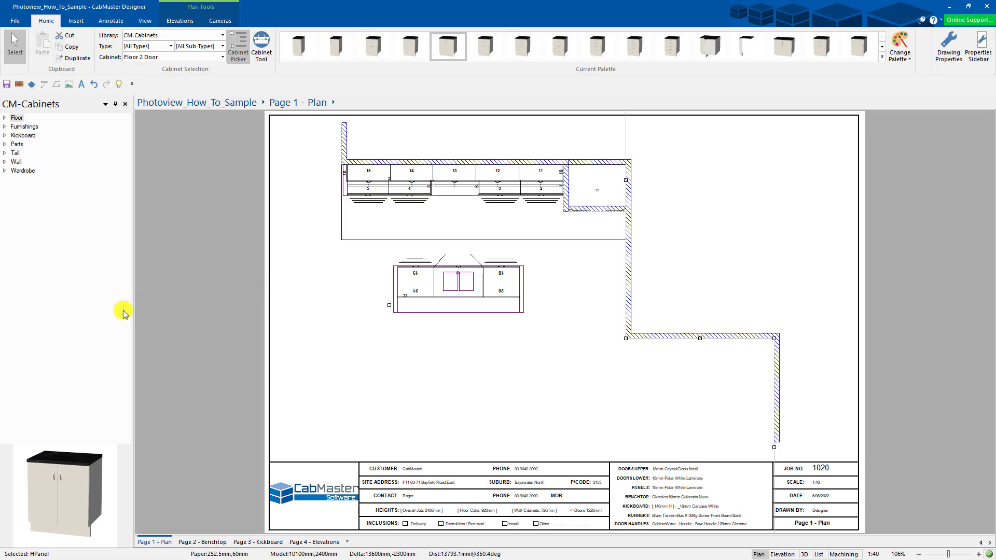
- Show the room in 3D and inspect the enlarged ceiling from several angles
{"action": "left_click", "coordinate": [803, 554]}
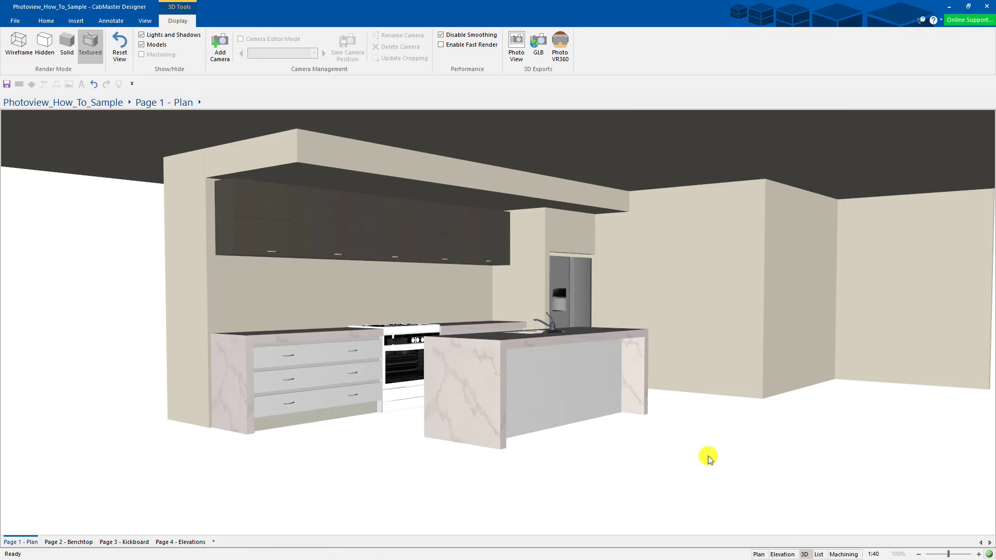
{"action": "left_click_drag", "start_coordinate": [663, 402], "coordinate": [723, 403]}
{"action": "right_click_drag", "start_coordinate": [734, 415], "coordinate": [694, 323]}
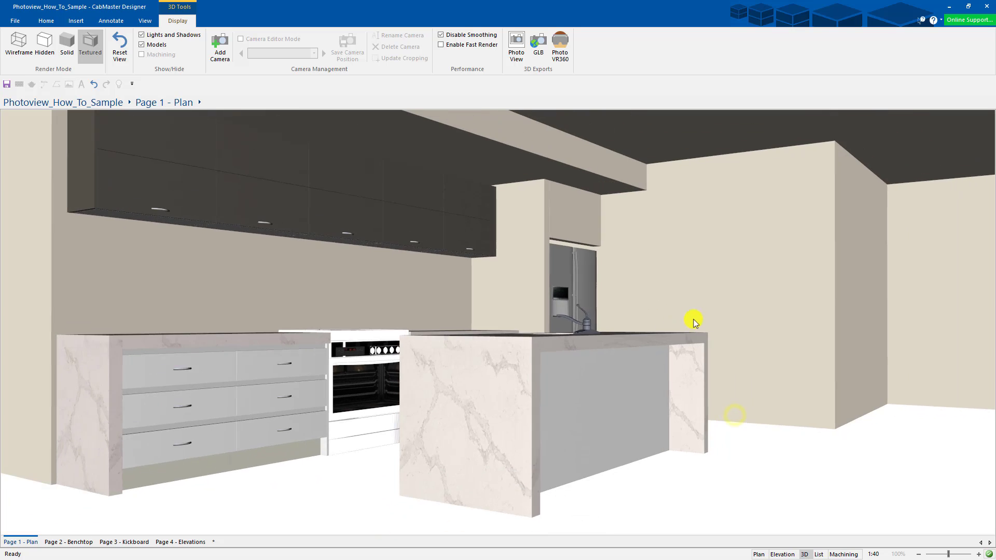
{"action": "left_click_drag", "start_coordinate": [689, 322], "coordinate": [688, 340]}
{"action": "right_click_drag", "start_coordinate": [688, 340], "coordinate": [718, 369]}
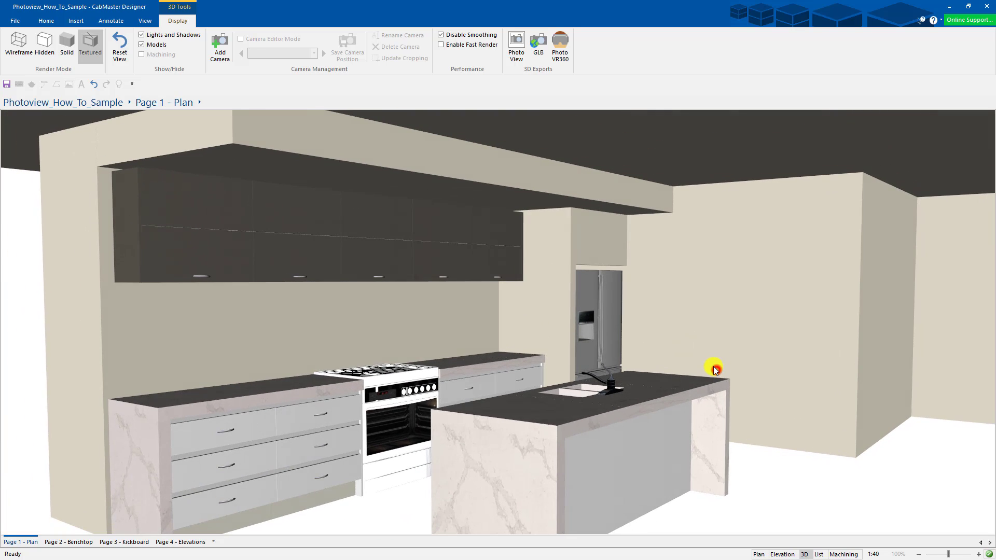
{"action": "left_click_drag", "start_coordinate": [713, 367], "coordinate": [665, 368]}
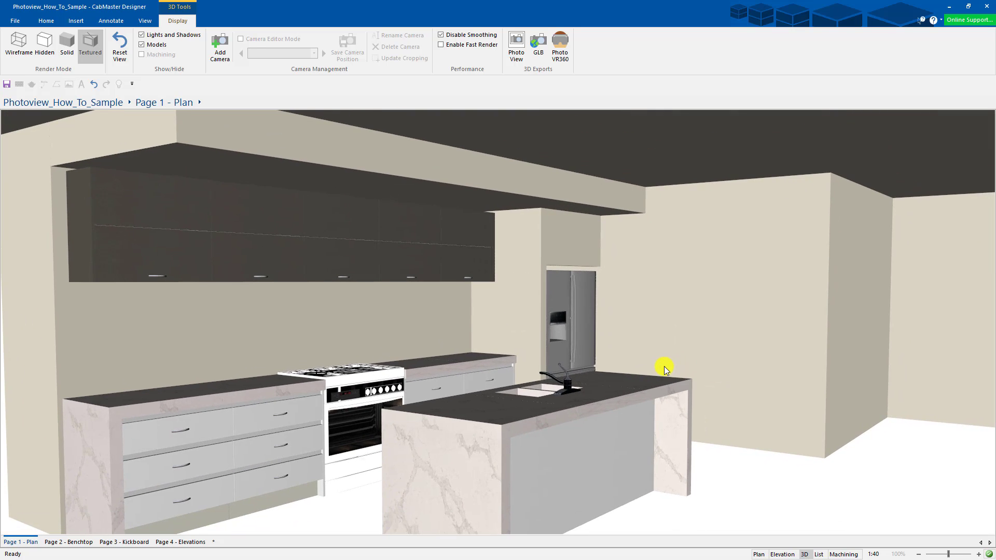
{"action": "mouse_move", "coordinate": [62, 423]}
{"action": "left_mouse_down"}
{"action": "mouse_move", "coordinate": [164, 403]}
{"action": "mouse_move", "coordinate": [169, 412]}
{"action": "left_mouse_up"}
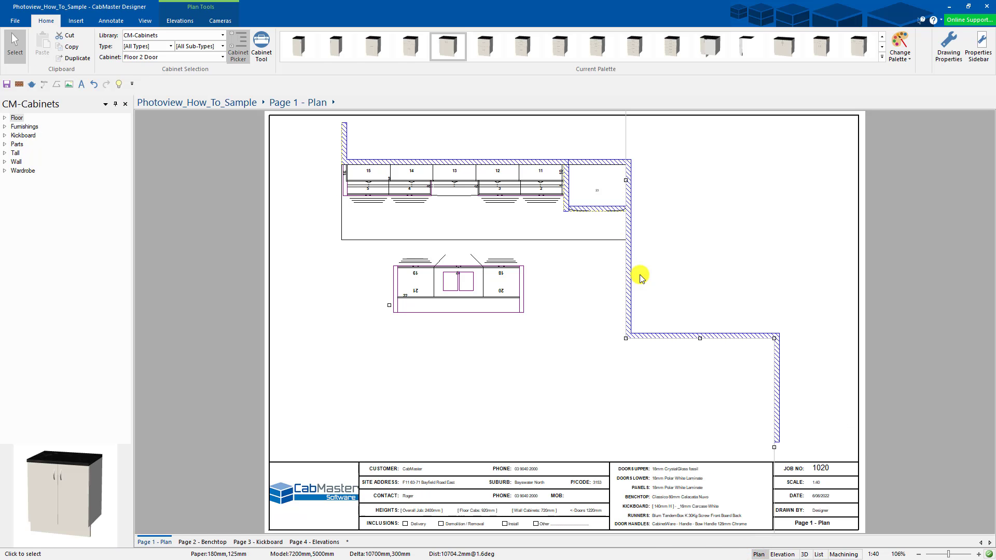
- Load the CM-Design library and place a Floor object in the plan, outside the room beside the fridge-side wall
{"action": "left_click", "coordinate": [157, 39]}
{"action": "left_click", "coordinate": [147, 95]}
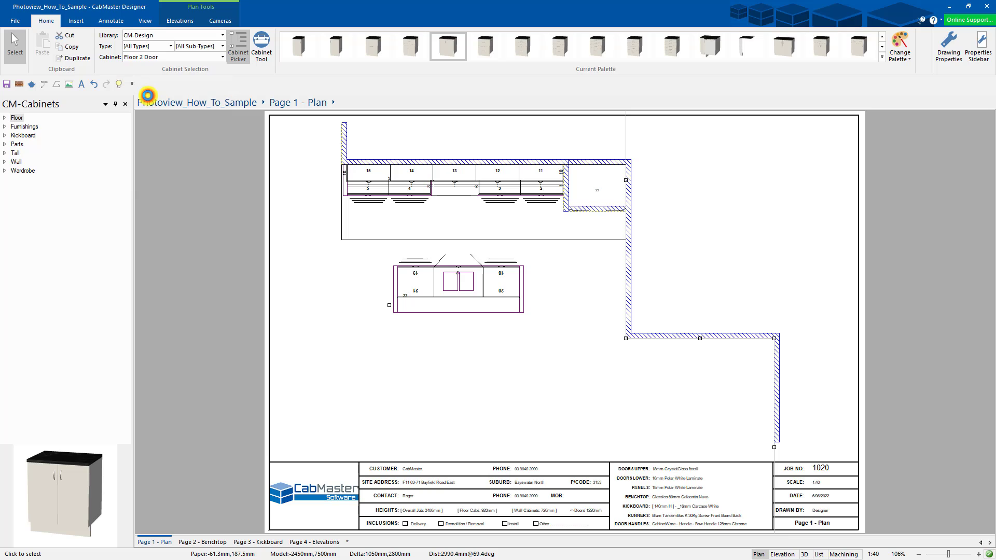
{"action": "left_click", "coordinate": [221, 57]}
{"action": "type", "text": "f"}
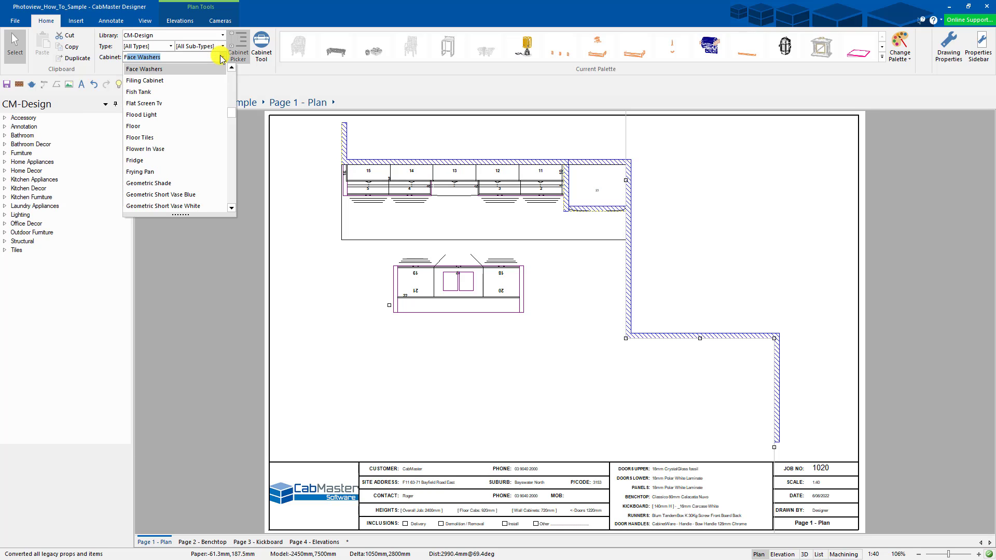
{"action": "left_click", "coordinate": [149, 127]}
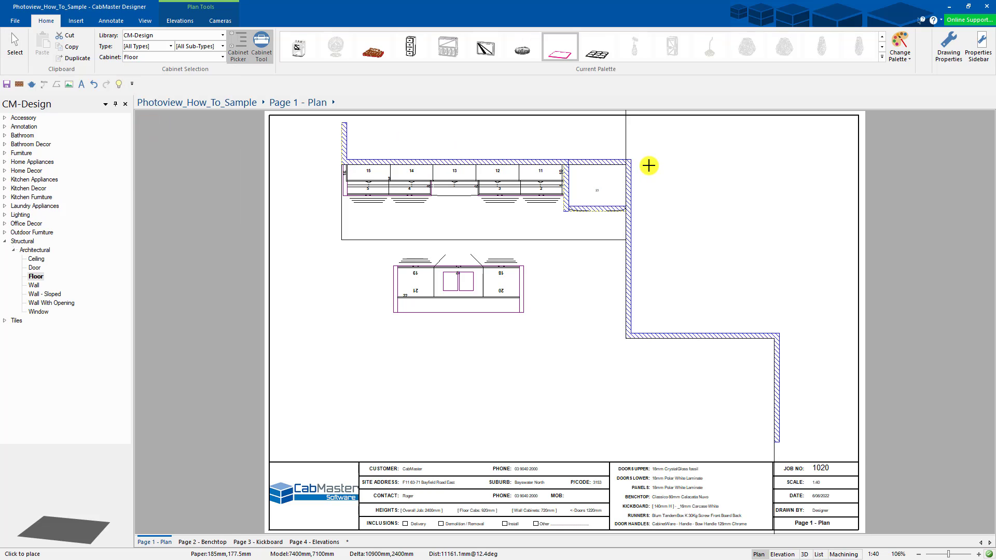
{"action": "left_click", "coordinate": [702, 156]}
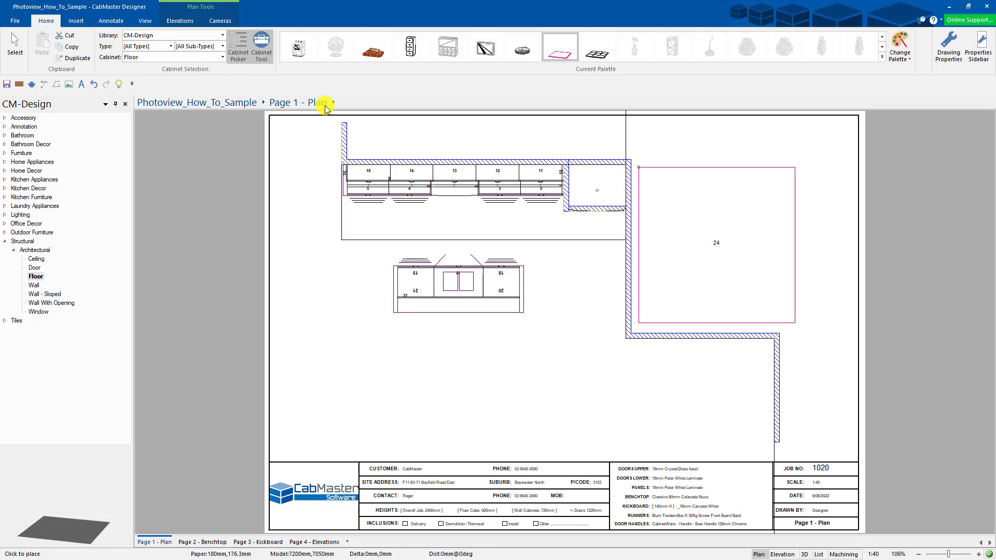
{"action": "left_click", "coordinate": [15, 44]}
- Align the floor with the corner of the stepped wall and extend its far edge until it is about 5950 mm long
{"action": "left_click", "coordinate": [720, 240]}
{"action": "left_click_drag", "start_coordinate": [721, 241], "coordinate": [706, 257]}
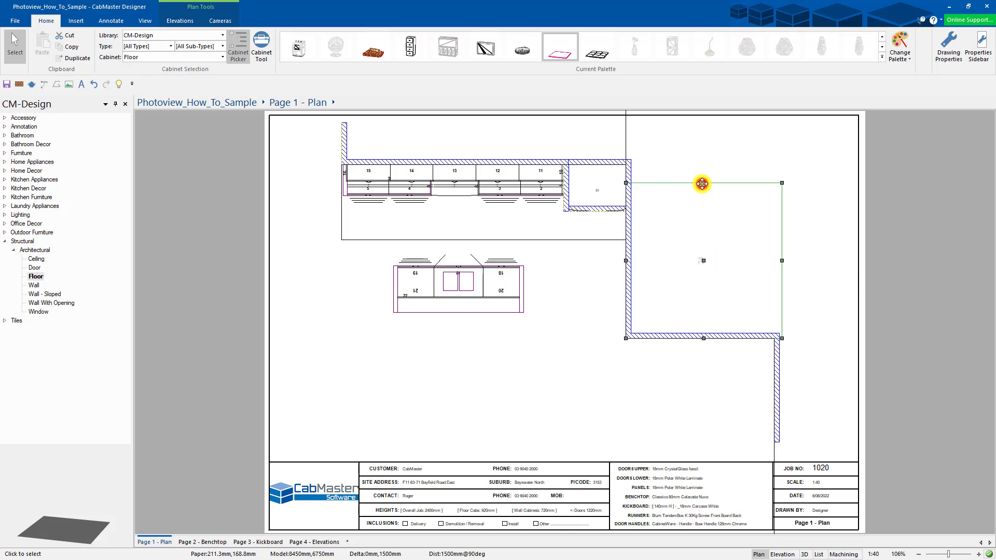
{"action": "scroll", "coordinate": [702, 184], "scroll_direction": "down", "scroll_amount": 2}
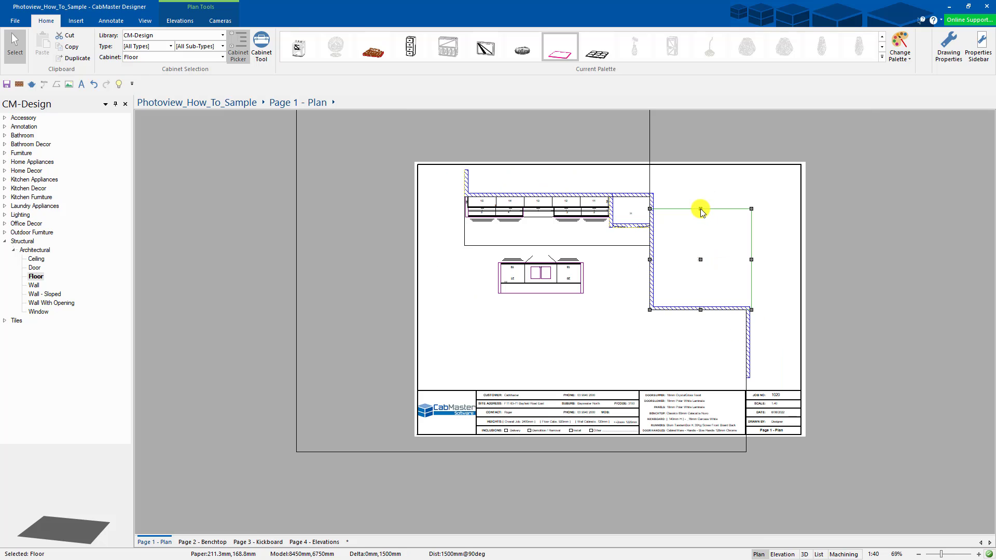
{"action": "left_click_drag", "start_coordinate": [700, 208], "coordinate": [693, 114]}
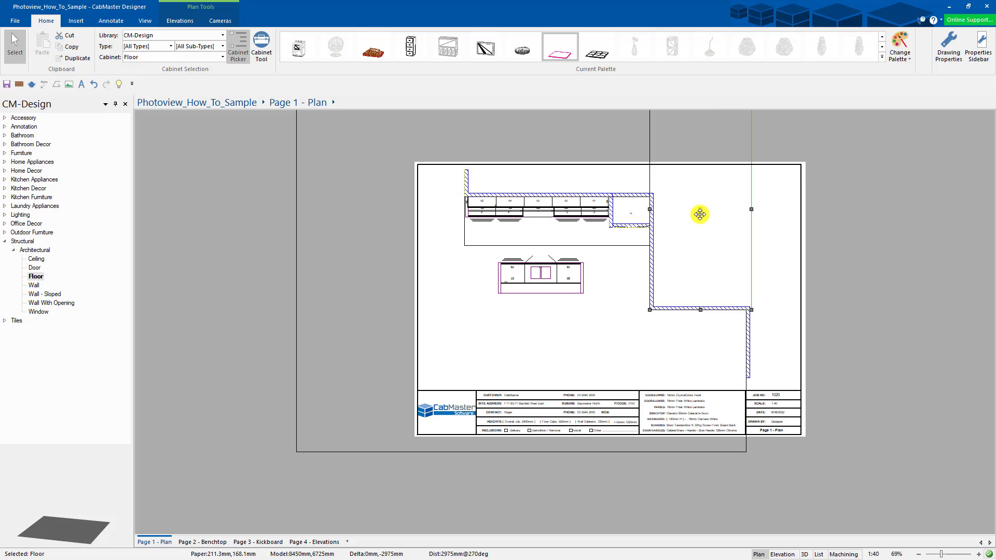
- Set the floor's height to 2 mm and deselect it
{"action": "double_click", "coordinate": [699, 213]}
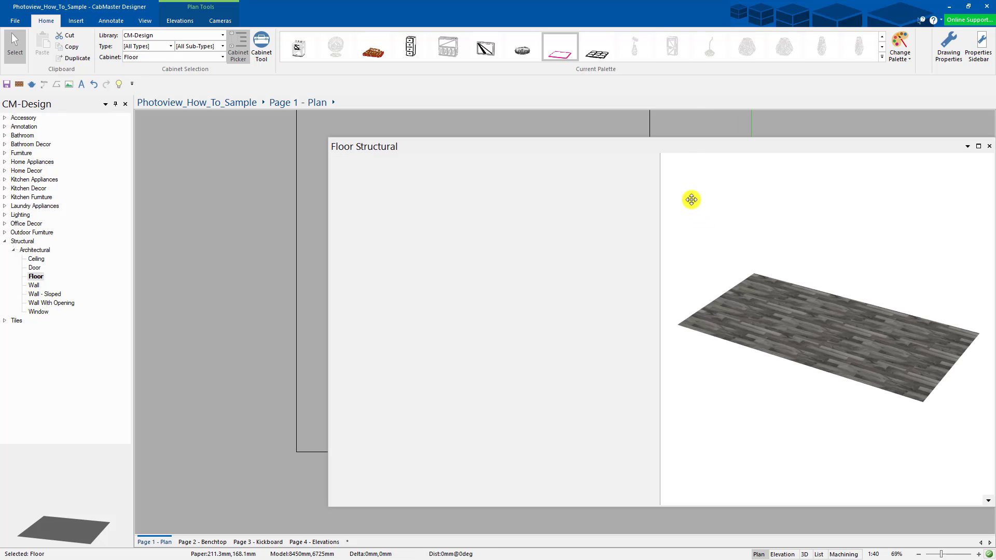
{"action": "left_click_drag", "start_coordinate": [662, 149], "coordinate": [484, 140]}
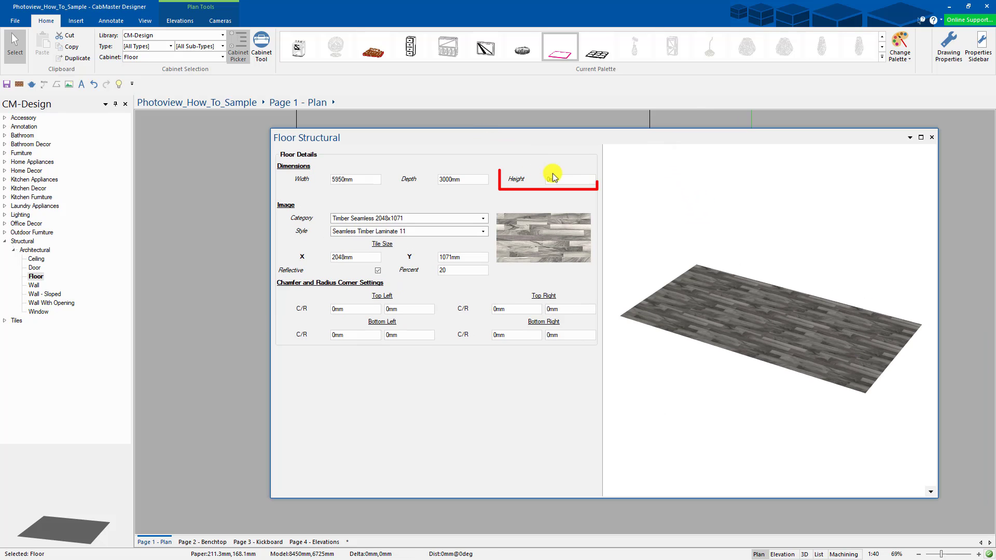
{"action": "type", "text": "2"}
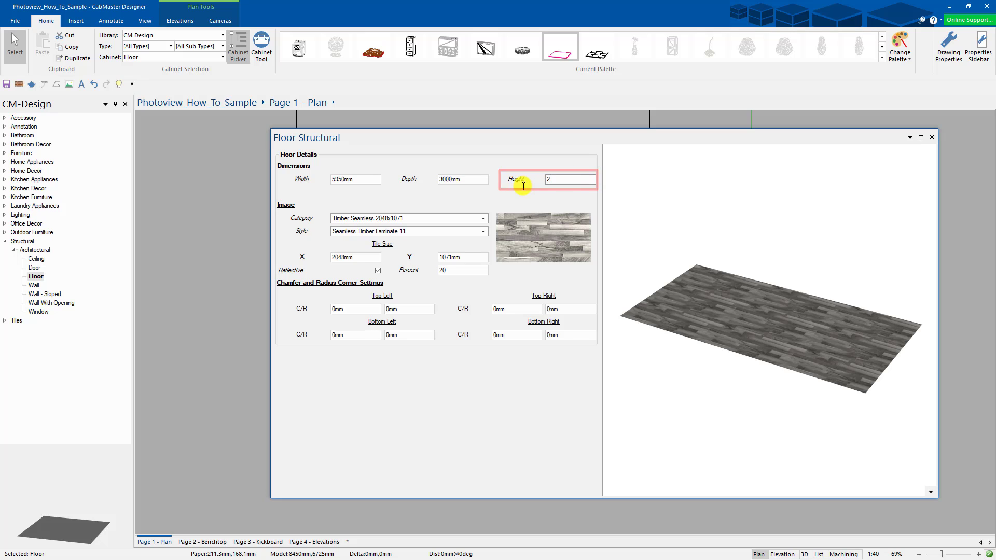
{"action": "key", "text": "Tab"}
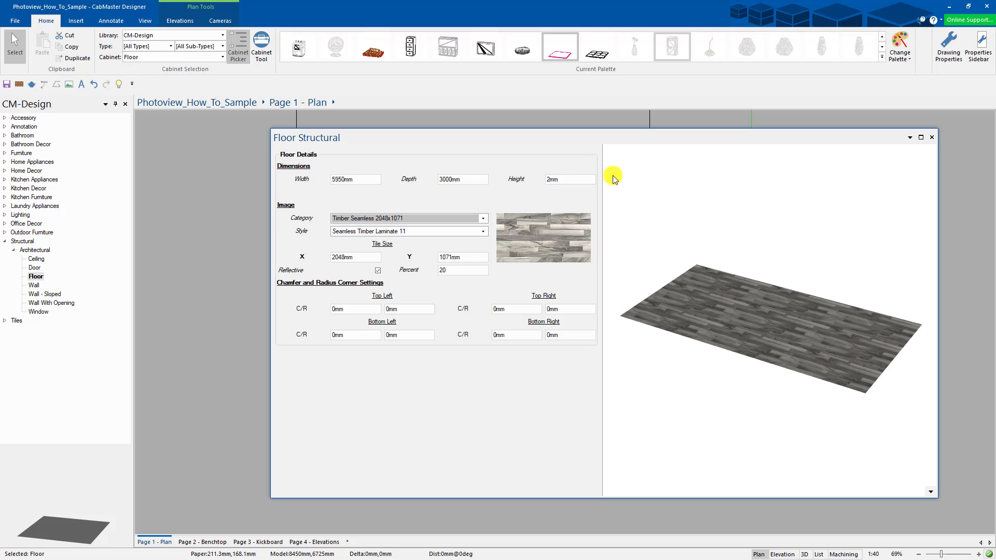
{"action": "left_click", "coordinate": [930, 138]}
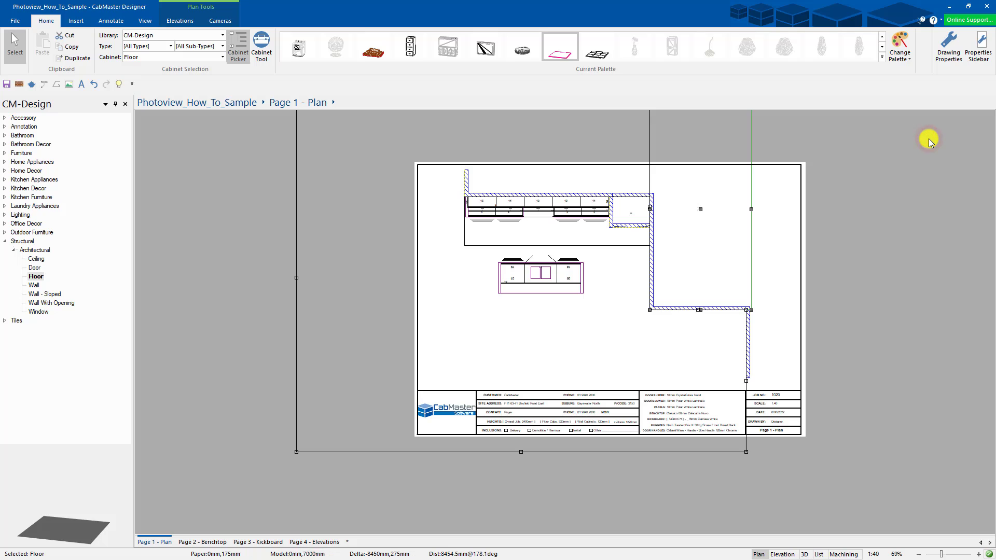
{"action": "left_click", "coordinate": [776, 243]}
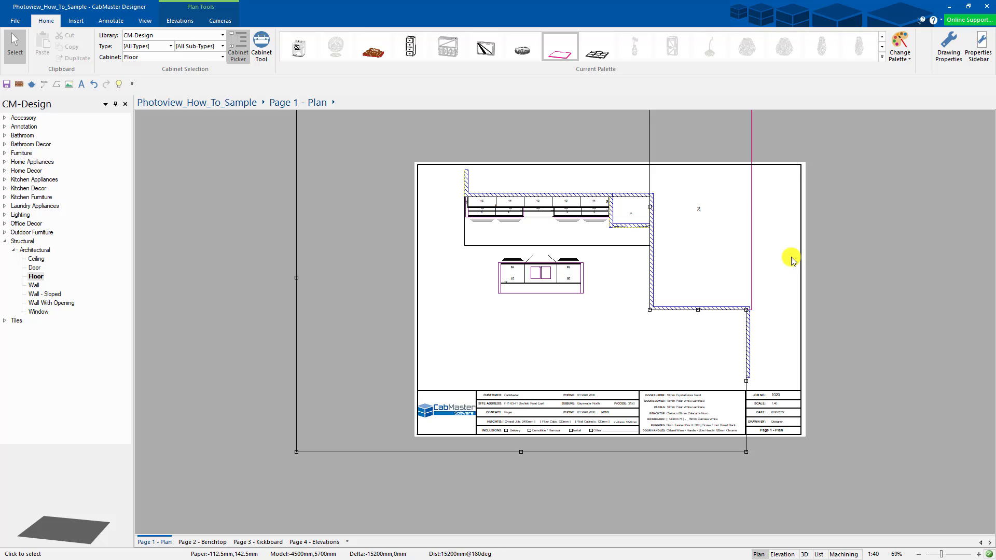
- Place an Apple Bowl from the Kitchen Decor decorative objects on the back-wall benchtop, at the end away from the fridge
{"action": "left_click", "coordinate": [5, 190]}
{"action": "left_click", "coordinate": [14, 197]}
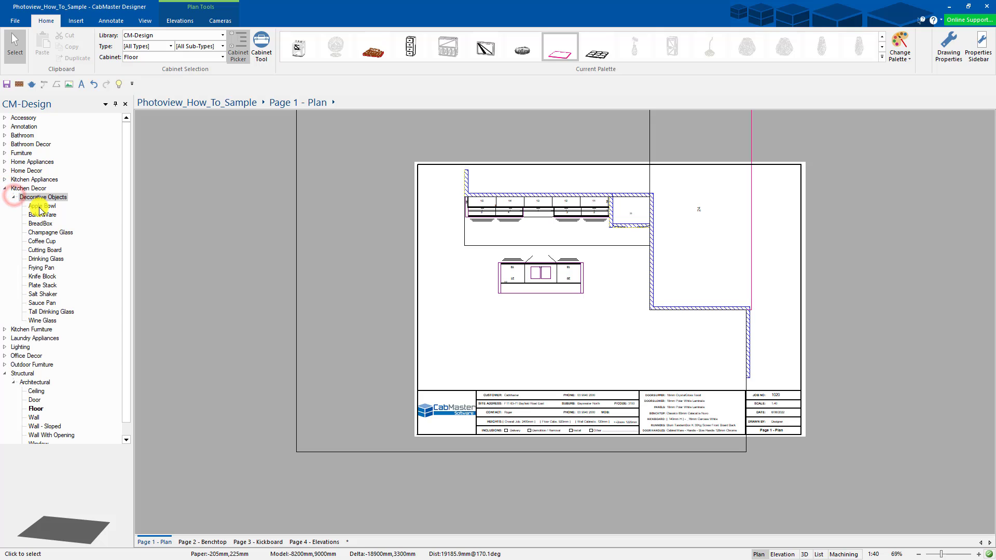
{"action": "double_click", "coordinate": [40, 206]}
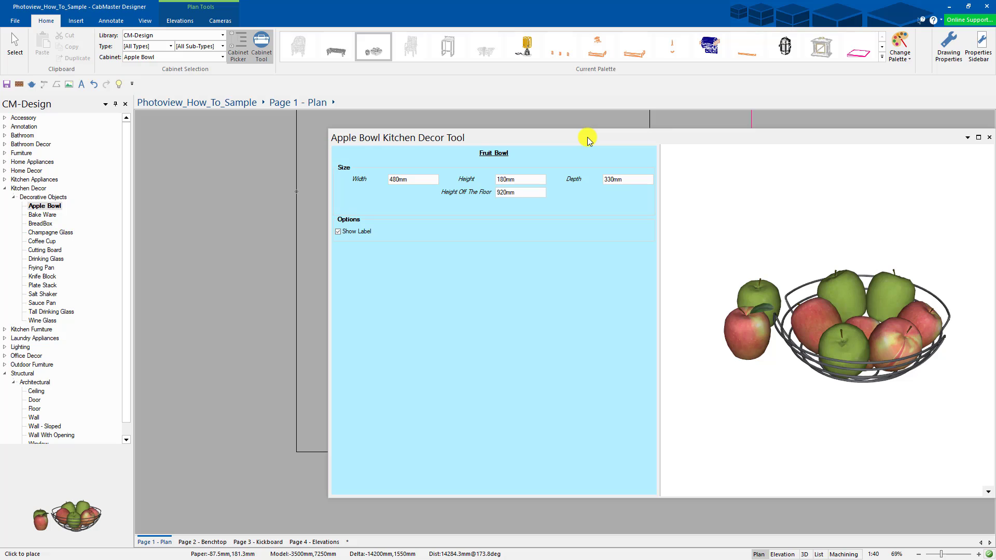
{"action": "left_click_drag", "start_coordinate": [588, 137], "coordinate": [498, 139]}
{"action": "left_click", "coordinate": [843, 139]}
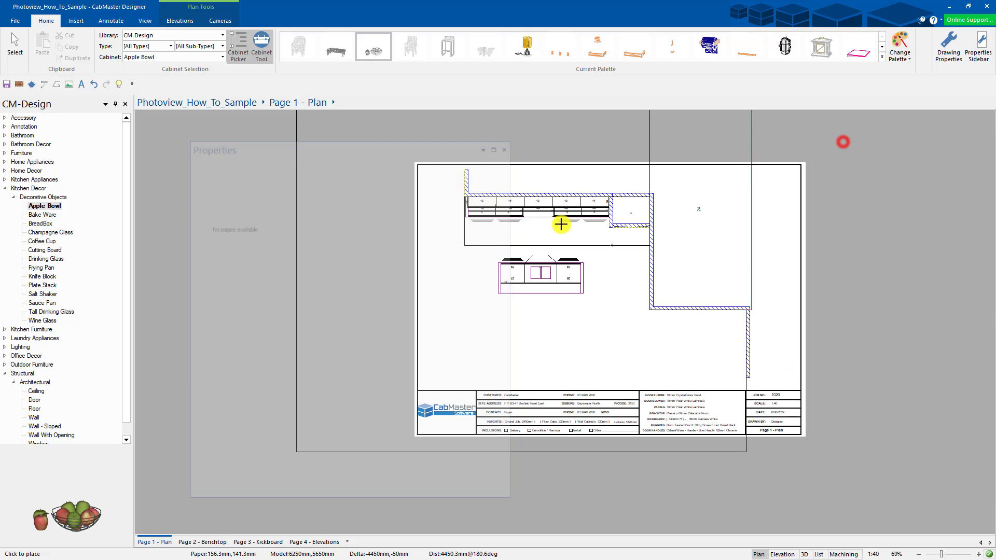
{"action": "left_click", "coordinate": [499, 242]}
{"action": "left_click", "coordinate": [483, 201]}
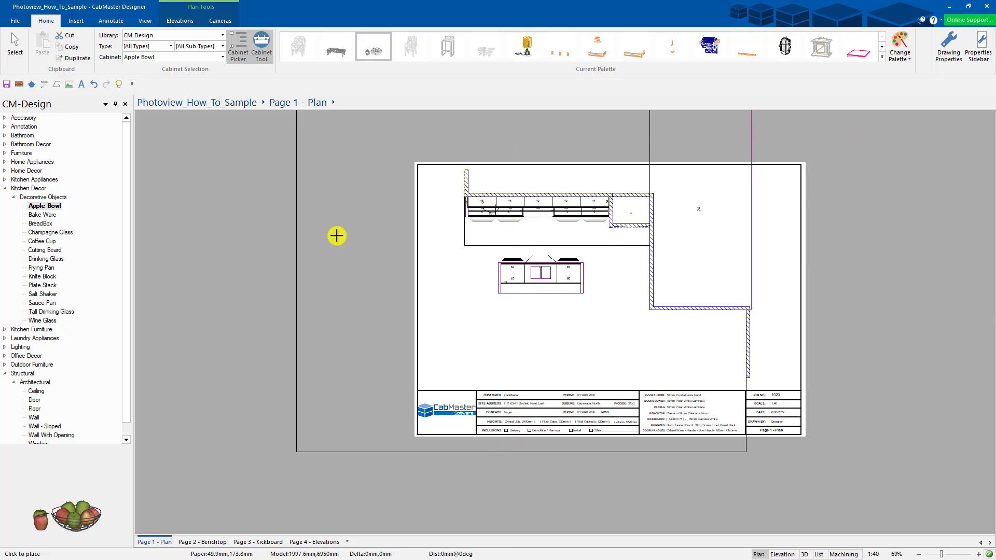
- Place a Knife Block on the back-wall benchtop, at the end next to the fridge
{"action": "left_click", "coordinate": [44, 276]}
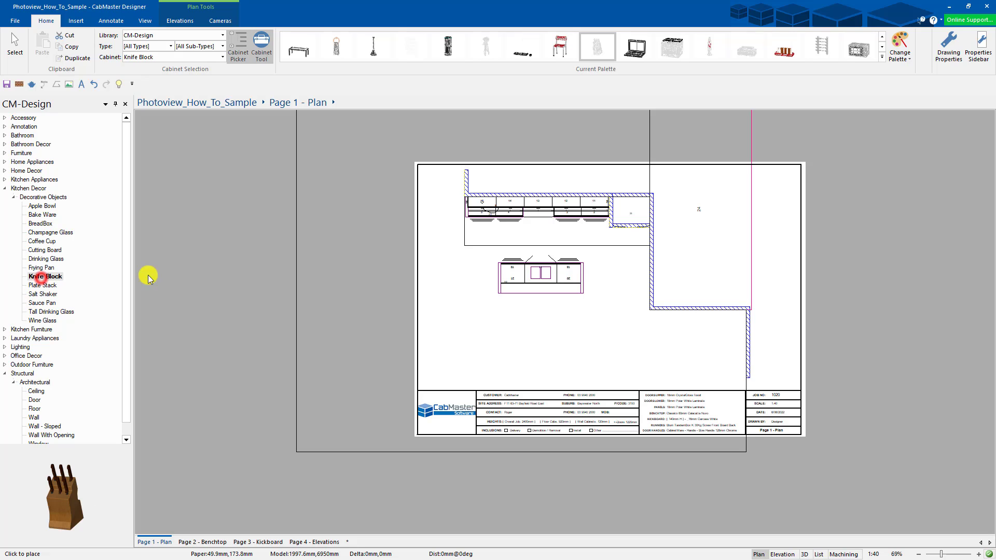
{"action": "left_click", "coordinate": [588, 262]}
{"action": "left_click", "coordinate": [593, 194]}
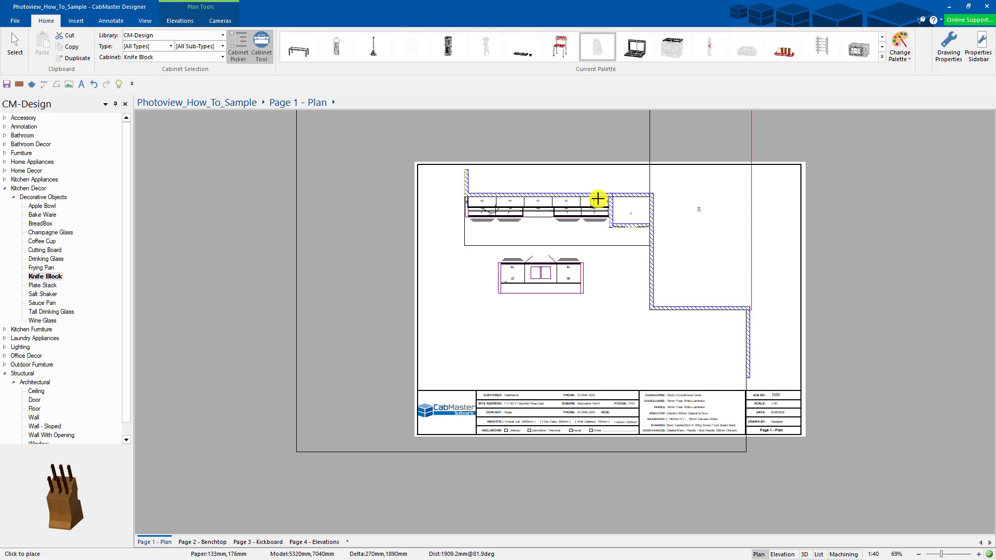
{"action": "left_click", "coordinate": [16, 47]}
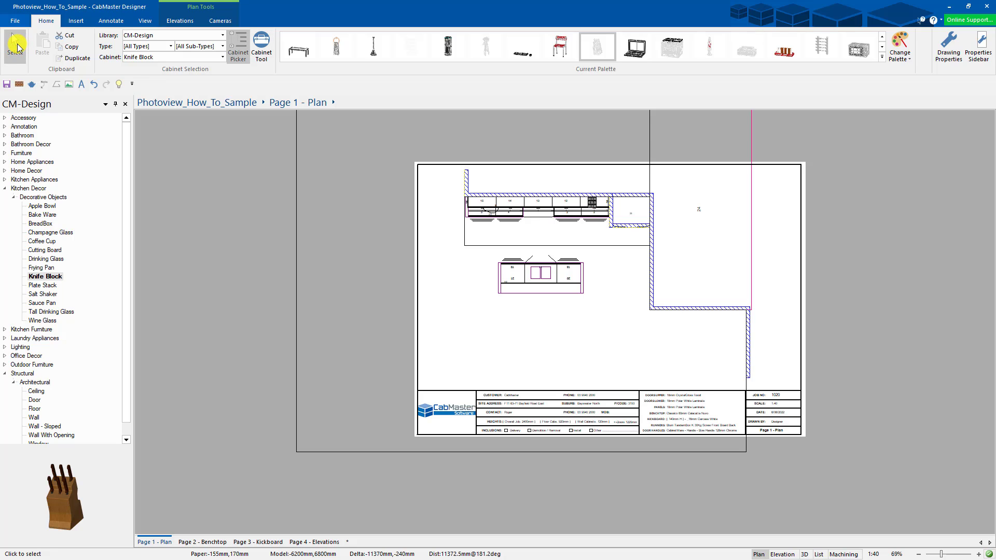
- Place two Coffee Cups on the island benchtop, one on each side of the sink
{"action": "left_click", "coordinate": [44, 241]}
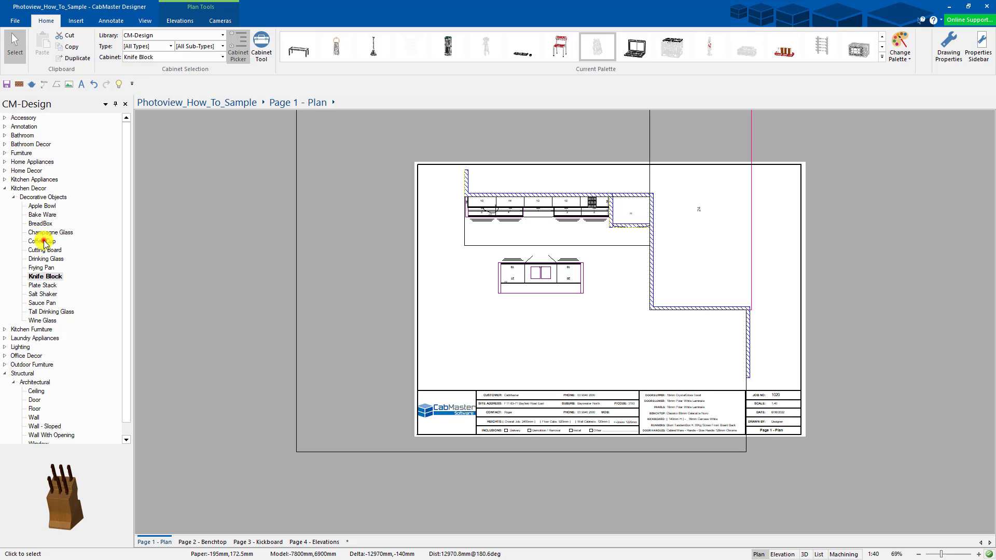
{"action": "scroll", "coordinate": [551, 278], "scroll_direction": "up", "scroll_amount": 3}
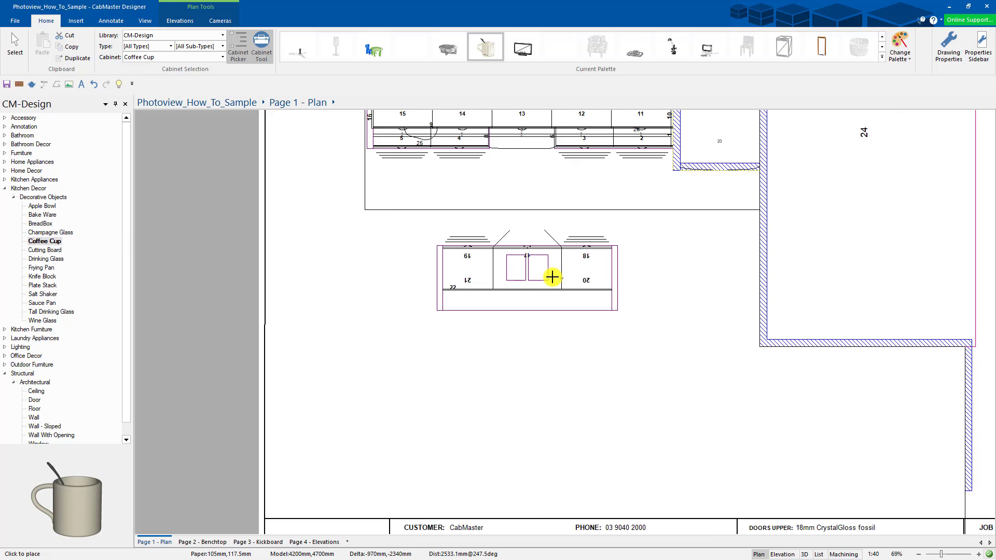
{"action": "scroll", "coordinate": [552, 278], "scroll_direction": "up", "scroll_amount": 3}
{"action": "left_click", "coordinate": [424, 271]}
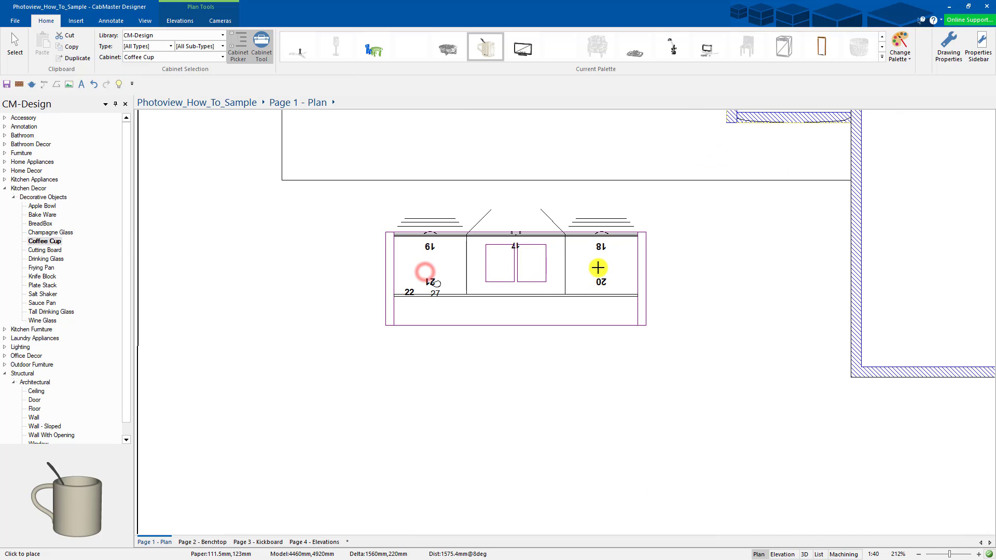
{"action": "left_click", "coordinate": [597, 268]}
{"action": "left_click", "coordinate": [12, 41]}
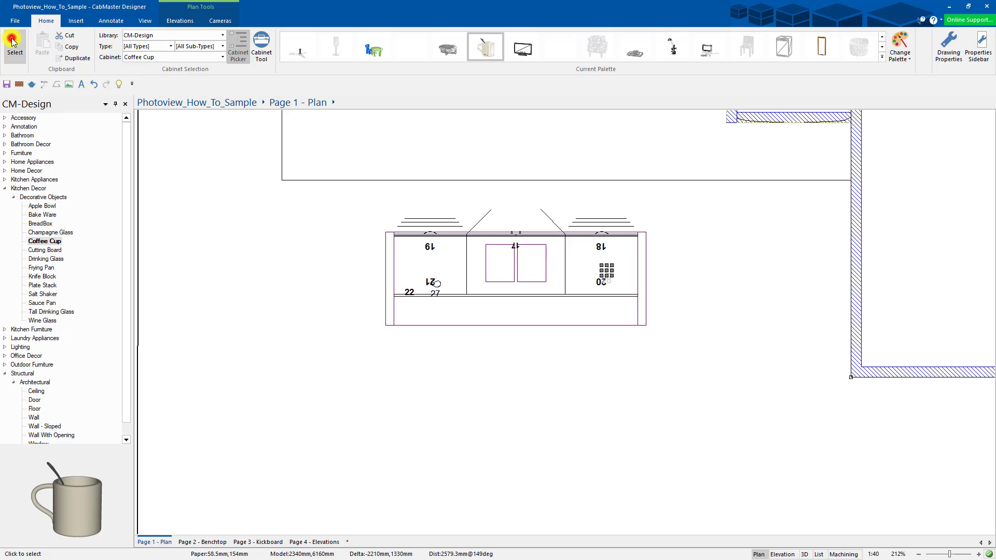
- Place two Modern Wooden Stools from the Kitchen Furniture stools along the open side of the island, one near each end
{"action": "scroll", "coordinate": [288, 254], "scroll_direction": "down", "scroll_amount": 3}
{"action": "middle_click_drag", "start_coordinate": [289, 270], "coordinate": [341, 319]}
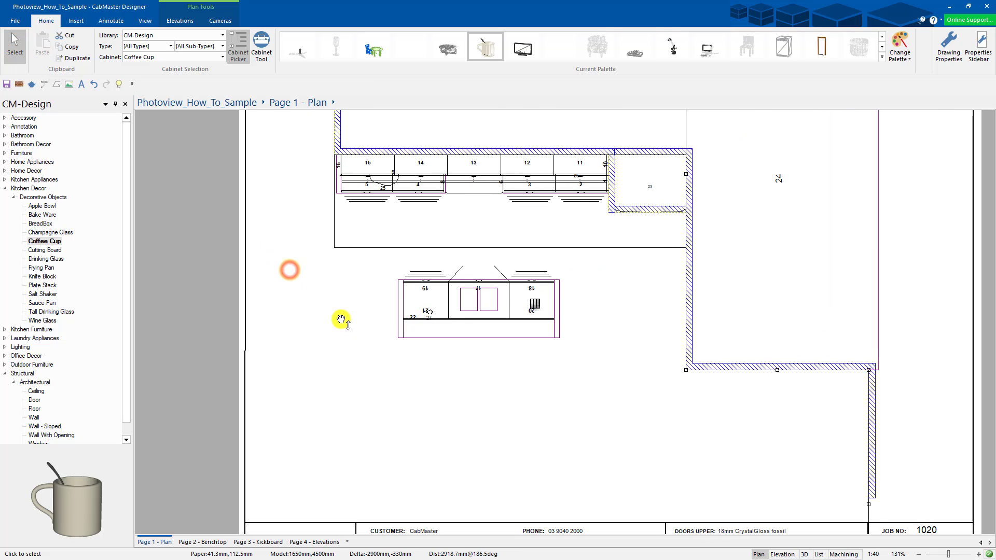
{"action": "scroll", "coordinate": [341, 319], "scroll_direction": "up", "scroll_amount": 1}
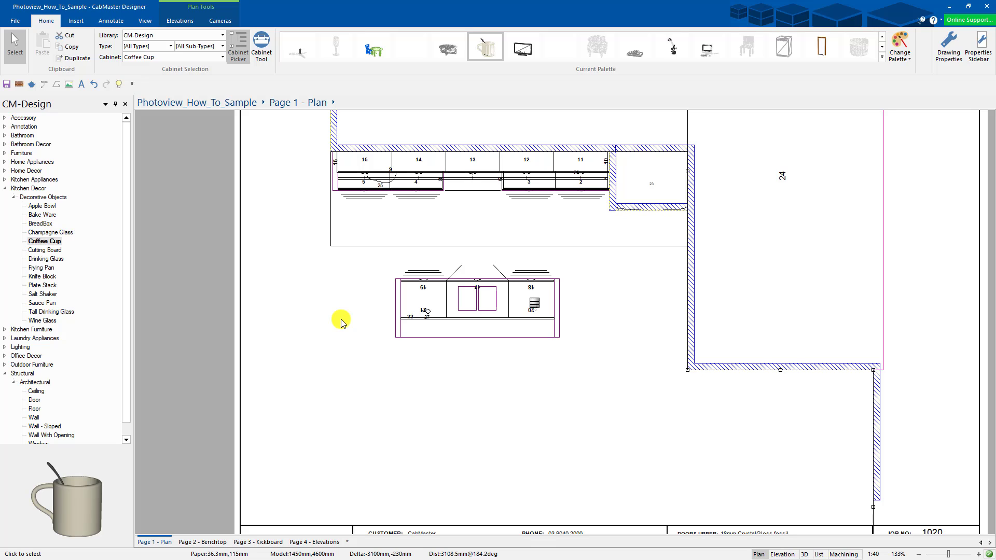
{"action": "left_click", "coordinate": [5, 190]}
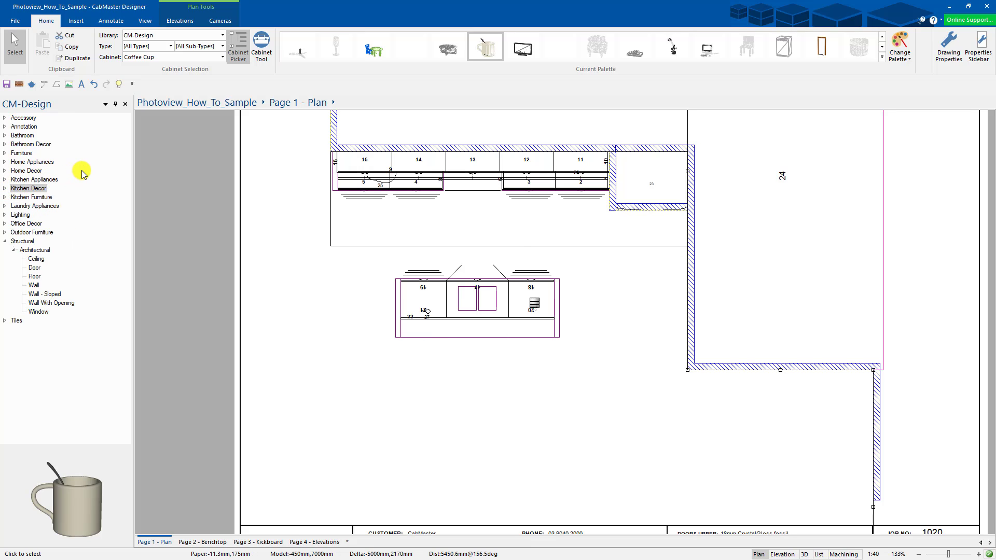
{"action": "left_click", "coordinate": [5, 198]}
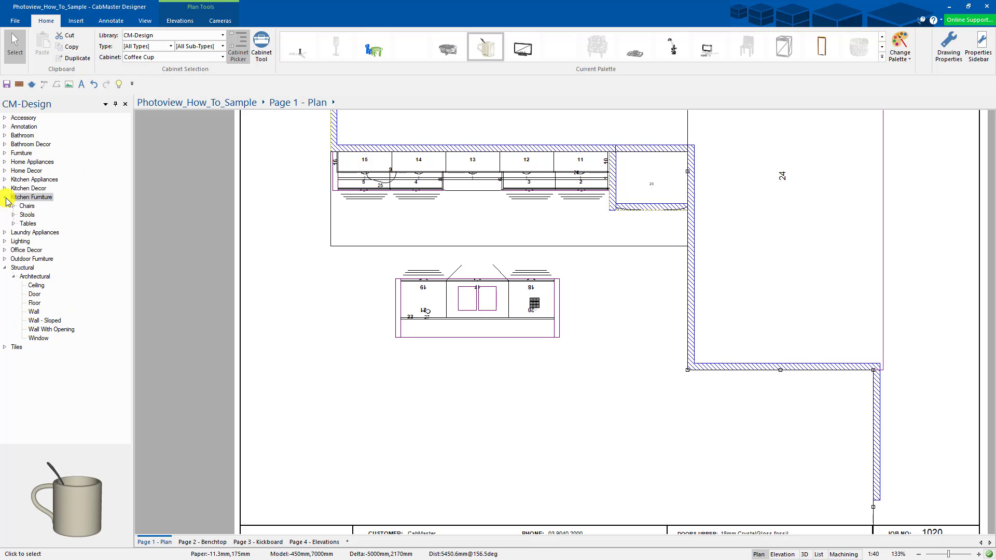
{"action": "left_click", "coordinate": [13, 214]}
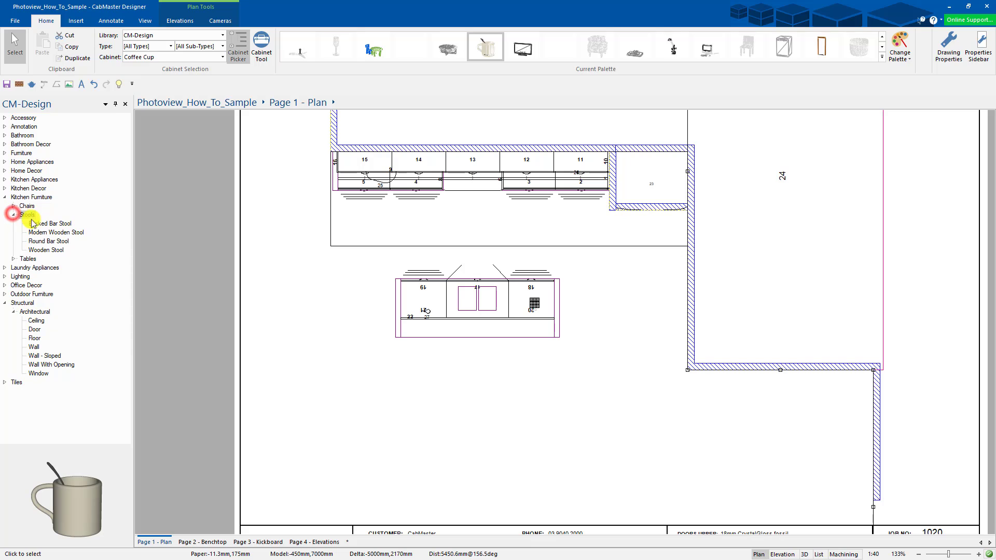
{"action": "left_click", "coordinate": [35, 224]}
{"action": "left_click", "coordinate": [48, 233]}
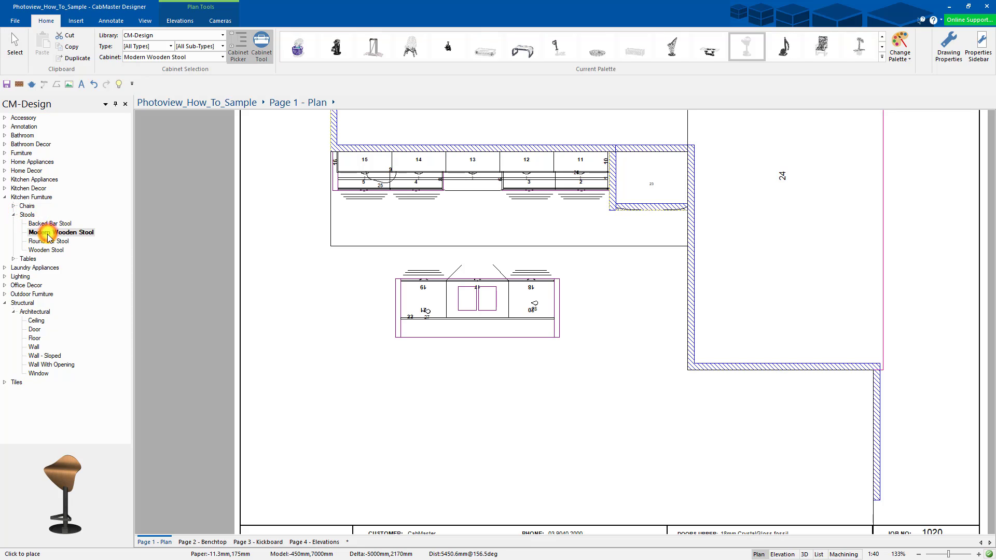
{"action": "left_click", "coordinate": [426, 365]}
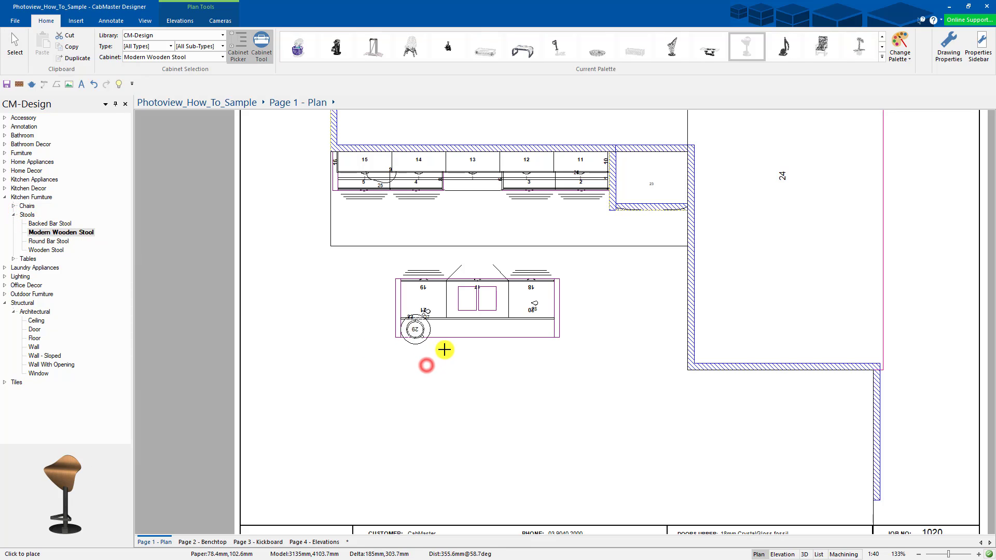
{"action": "left_click", "coordinate": [516, 352]}
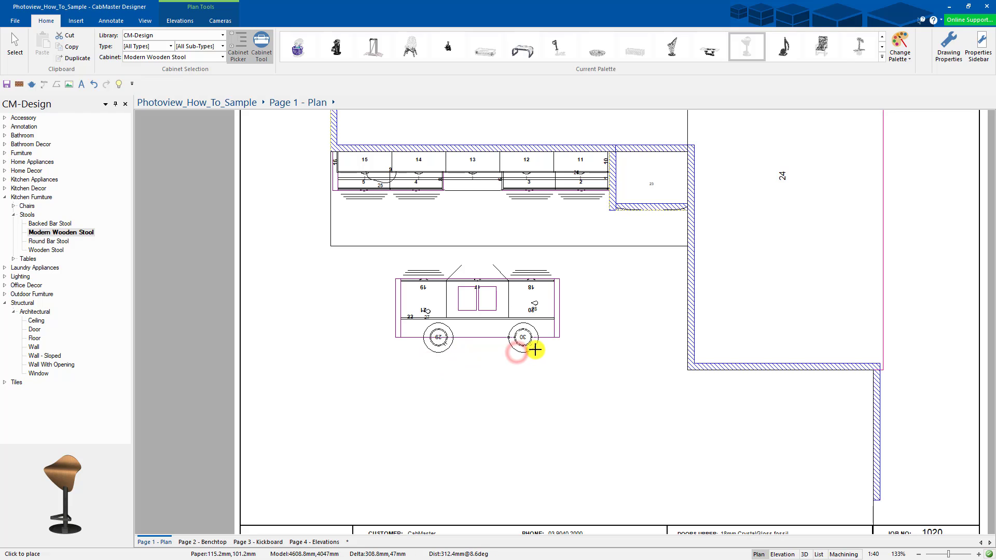
{"action": "left_click", "coordinate": [15, 41]}
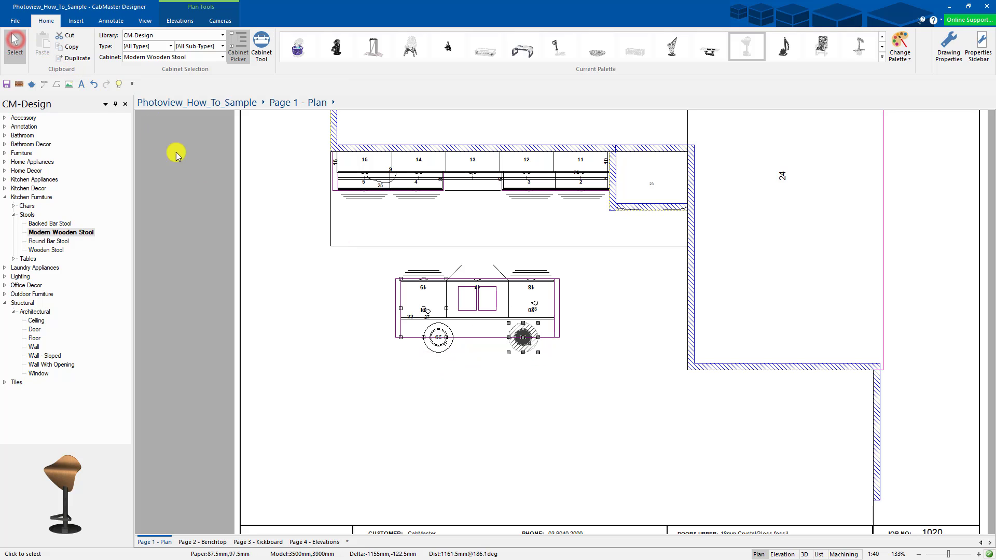
- Nudge the stool near the island end with label 22 slightly towards the sink and away from the bench, rotate it, and deselect it
{"action": "left_click", "coordinate": [439, 338]}
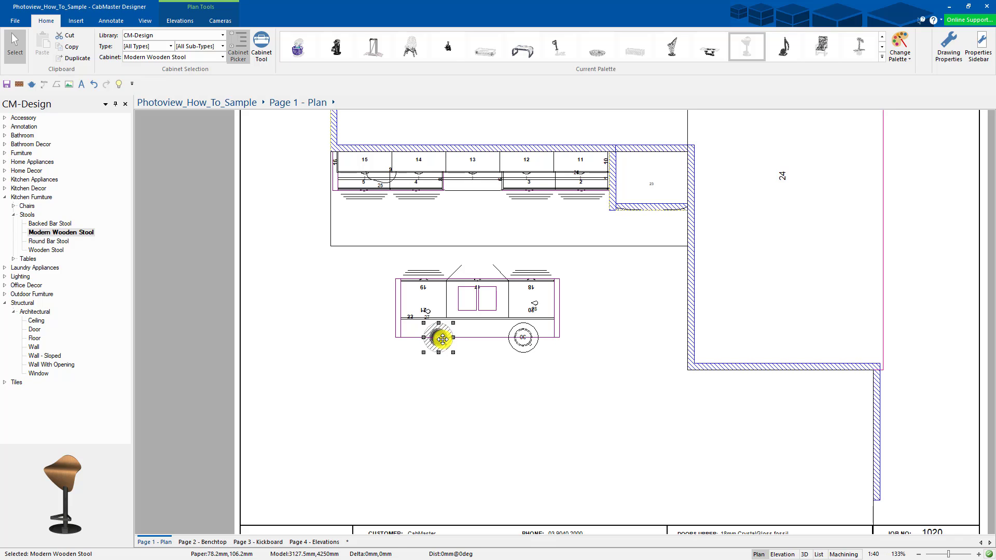
{"action": "key", "text": "Right"}
{"action": "key", "text": "Down"}
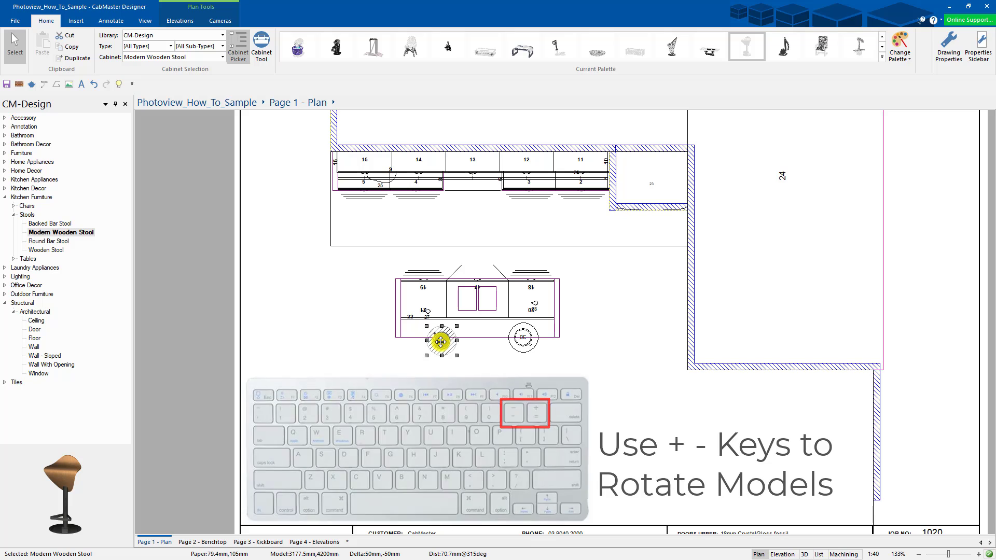
{"action": "key", "text": "plus"}
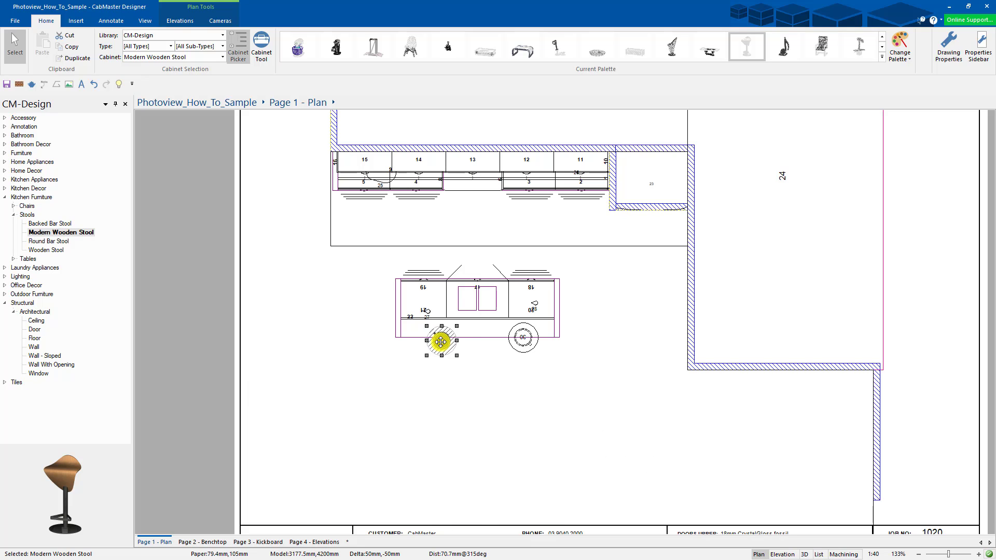
{"action": "left_click", "coordinate": [506, 368]}
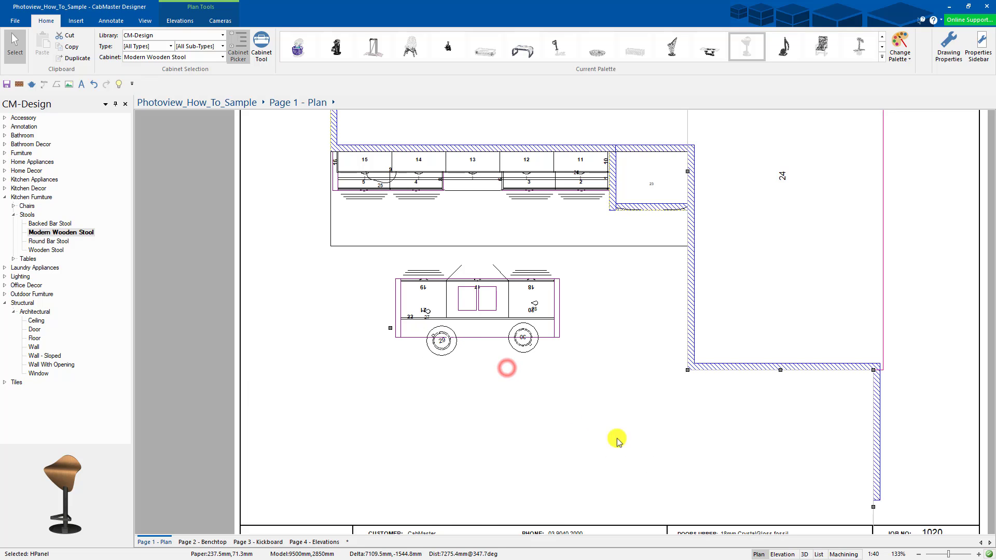
- Examine the kitchen with its stools and decor in the 3D view and return to the plan
{"action": "left_click", "coordinate": [803, 555]}
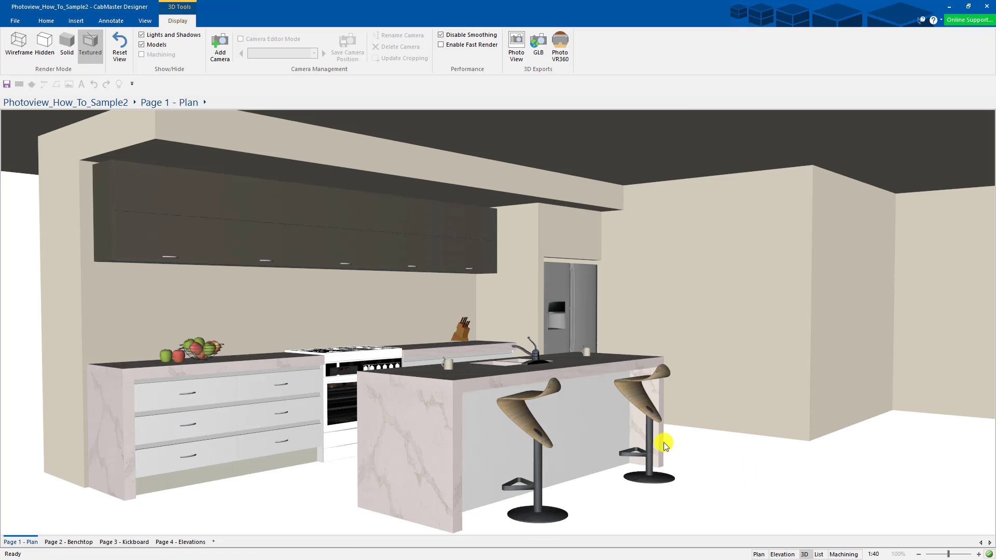
{"action": "left_click_drag", "start_coordinate": [646, 435], "coordinate": [516, 451]}
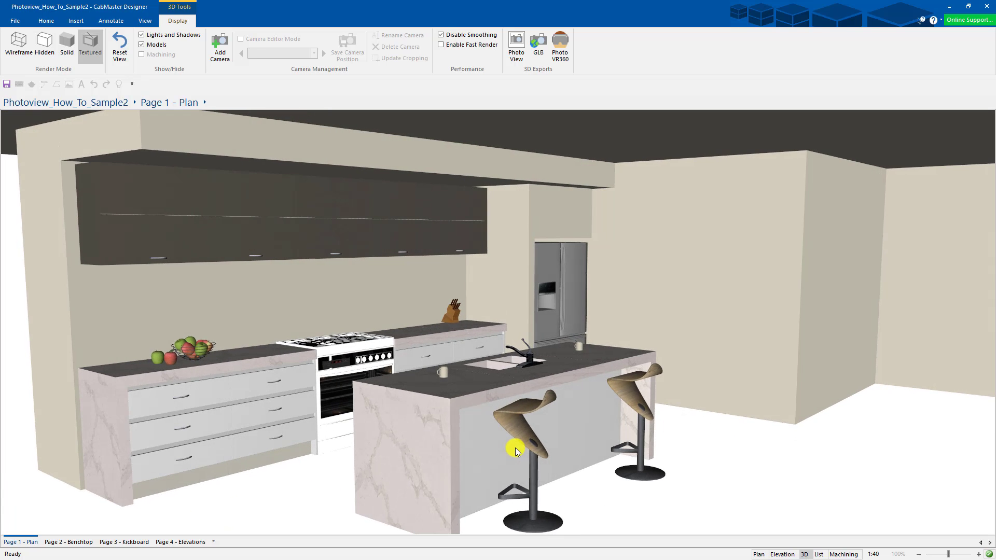
{"action": "left_click", "coordinate": [757, 555]}
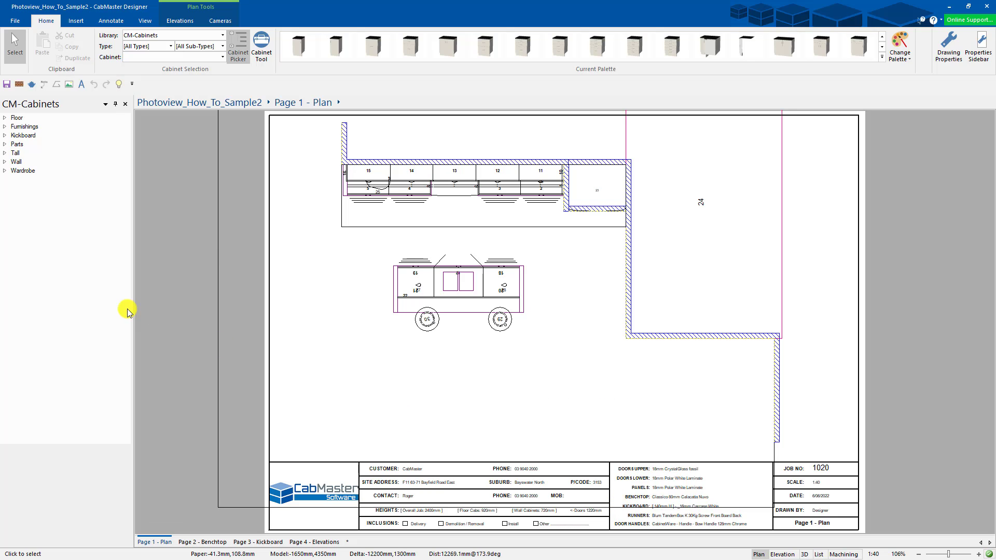
- Send the back-wall benchtop over drawer cabinet 5 to the back of the drawing order and deselect it
{"action": "left_click", "coordinate": [359, 186]}
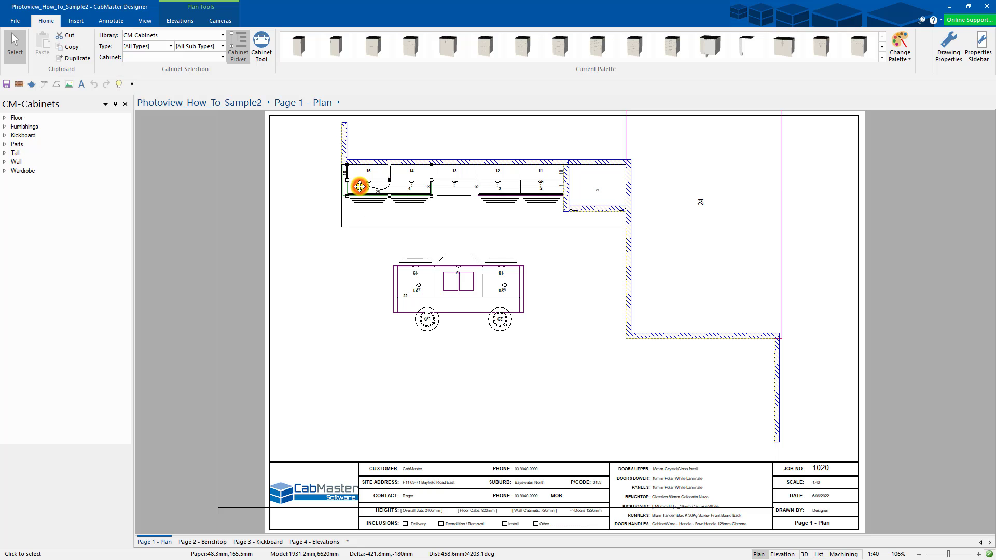
{"action": "double_click", "coordinate": [360, 186]}
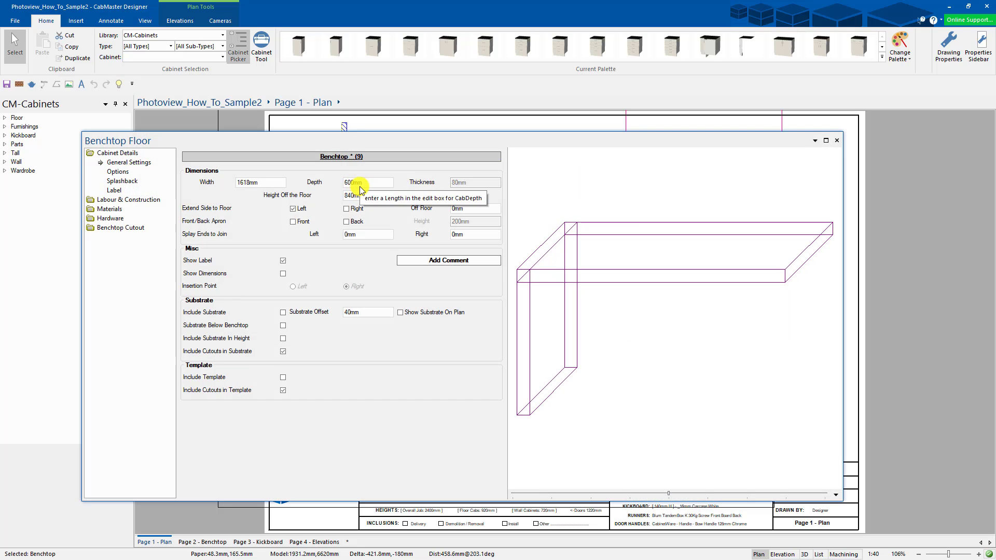
{"action": "left_click", "coordinate": [834, 138]}
{"action": "left_click", "coordinate": [111, 21]}
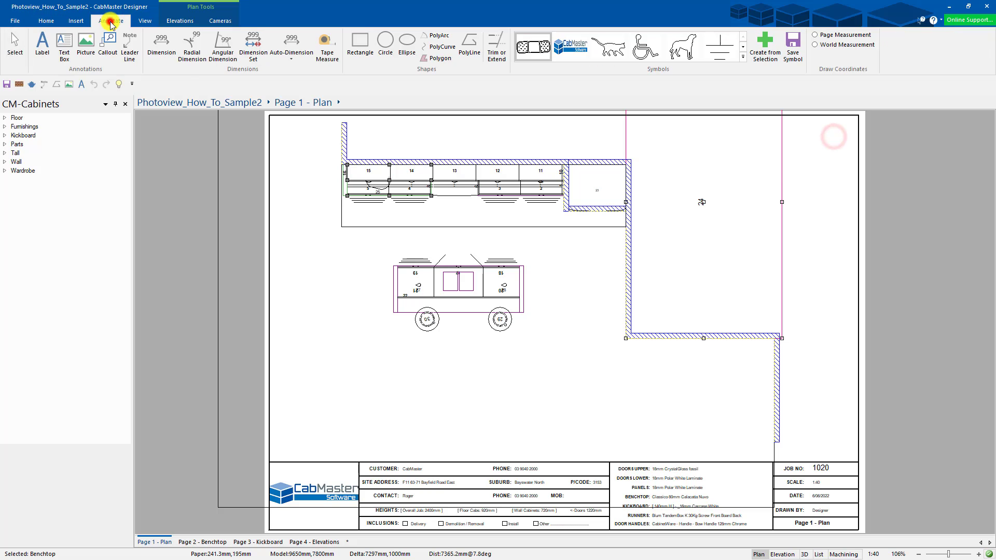
{"action": "left_click", "coordinate": [83, 22]}
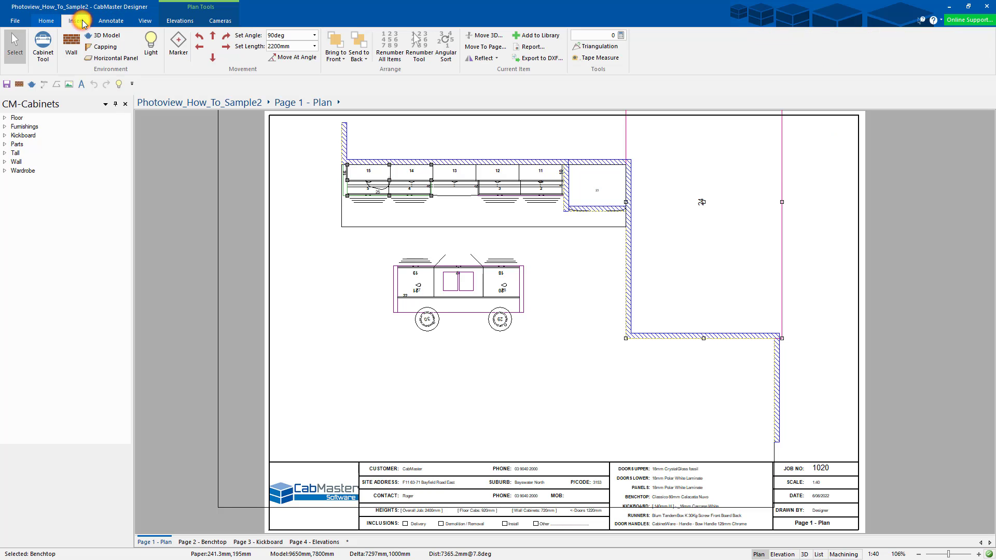
{"action": "left_click", "coordinate": [357, 43]}
{"action": "left_click", "coordinate": [823, 201]}
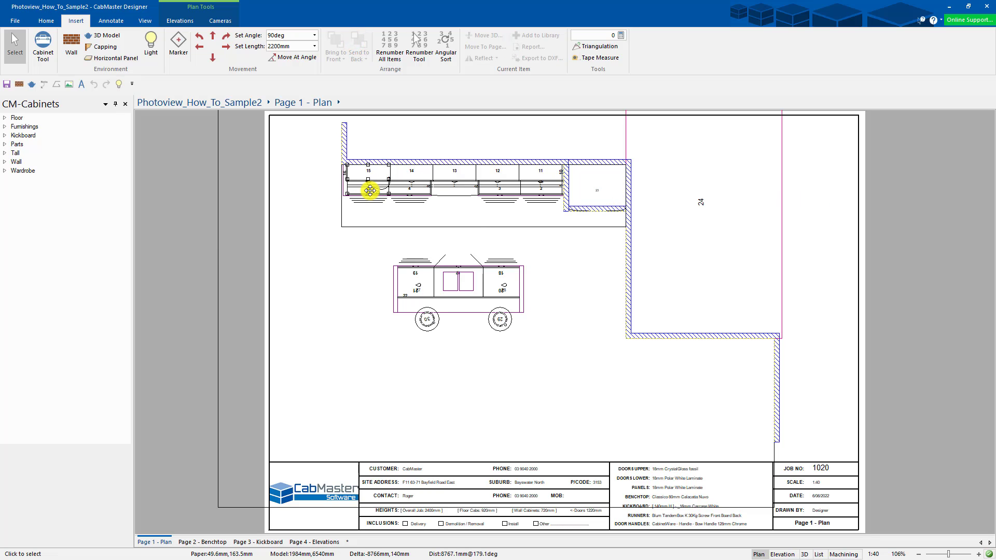
- In the opening properties of three-drawer floor cabinet 5, set the openings of drawers 1 and 2 to 0
{"action": "double_click", "coordinate": [370, 190]}
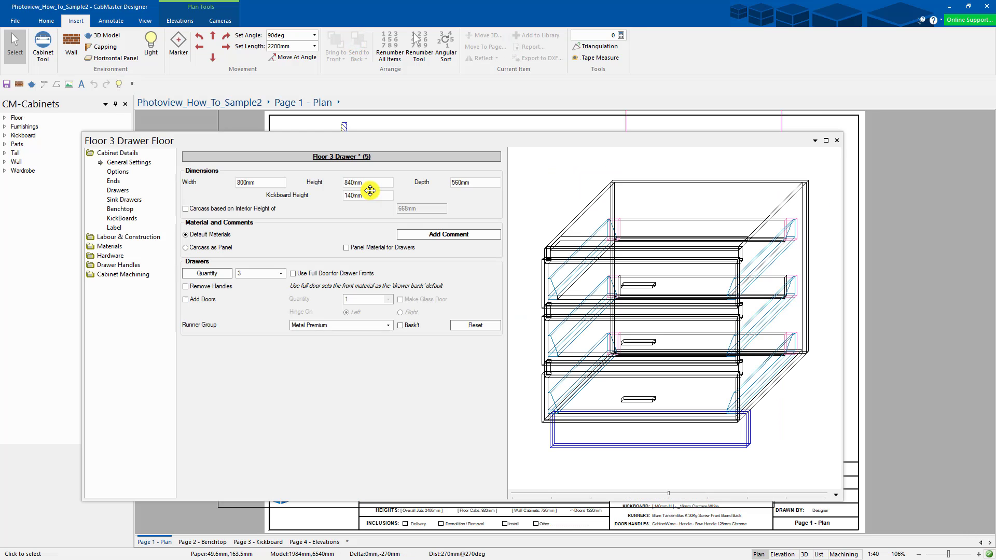
{"action": "left_click", "coordinate": [118, 190]}
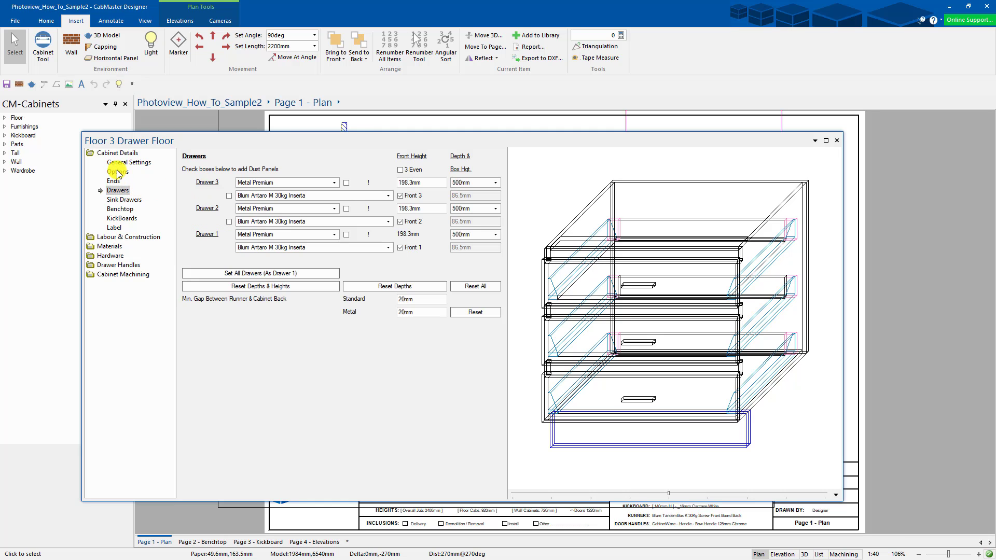
{"action": "left_click", "coordinate": [118, 171]}
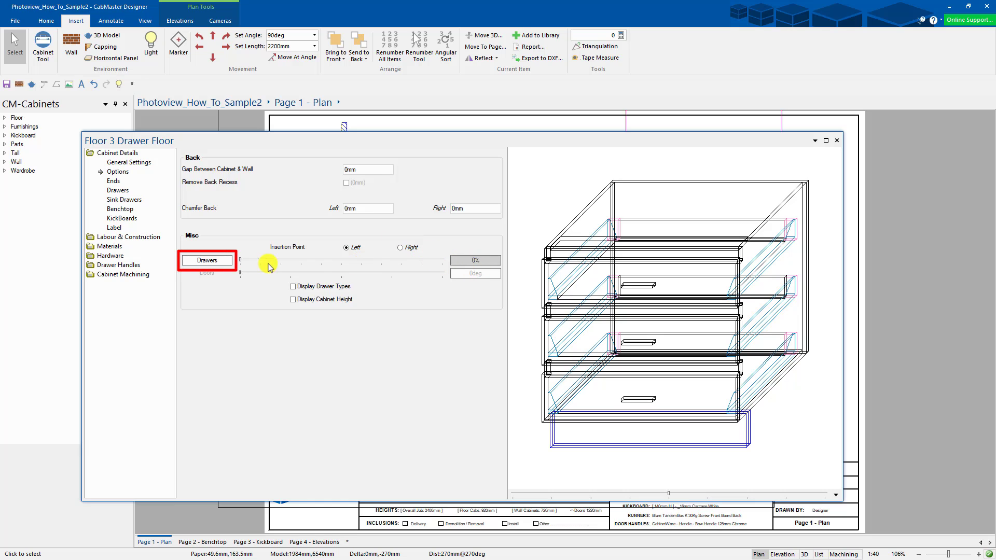
{"action": "left_click", "coordinate": [208, 264]}
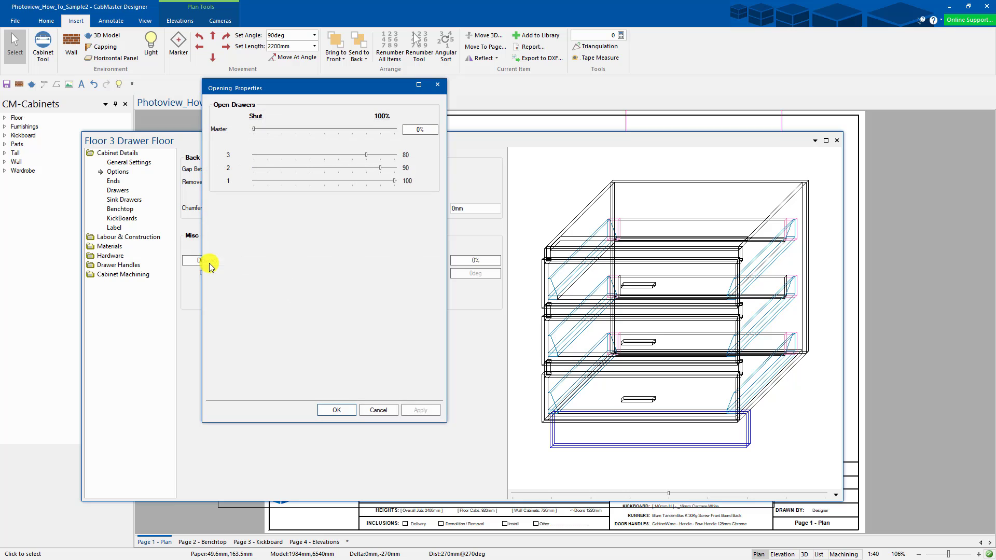
{"action": "left_click_drag", "start_coordinate": [394, 181], "coordinate": [252, 174]}
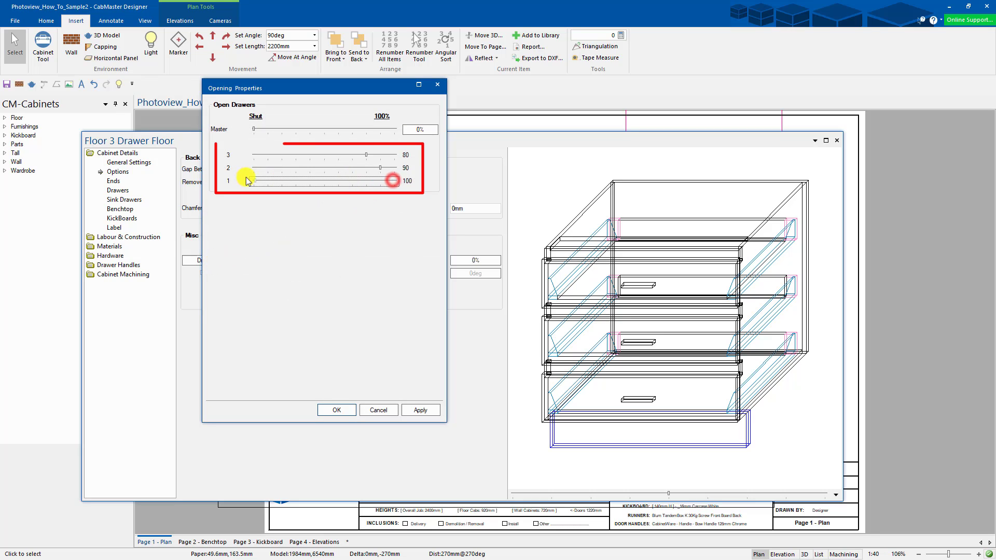
{"action": "left_click_drag", "start_coordinate": [379, 167], "coordinate": [240, 171]}
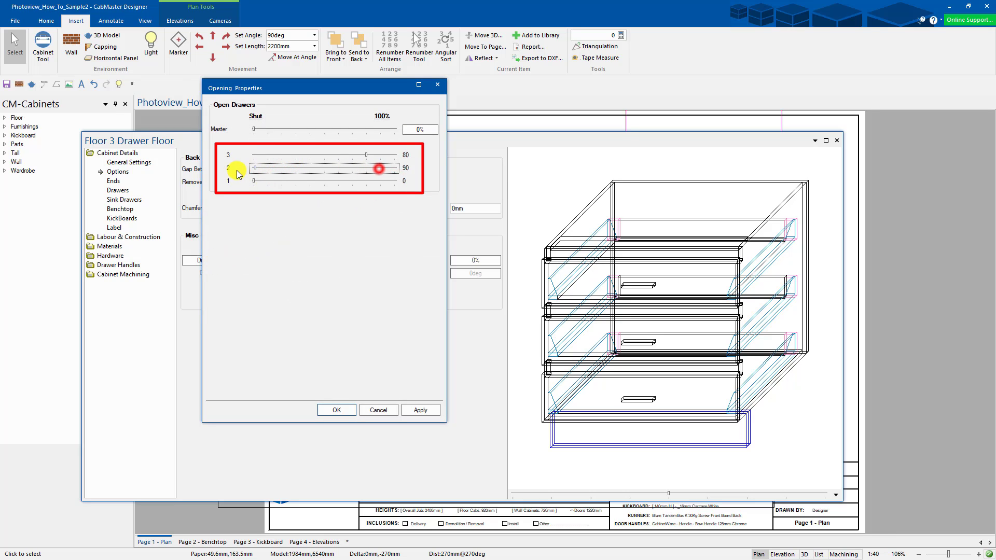
- Set the cabinet's master drawer opening to 47%, apply it and close the cabinet properties
{"action": "left_click_drag", "start_coordinate": [255, 132], "coordinate": [321, 129]}
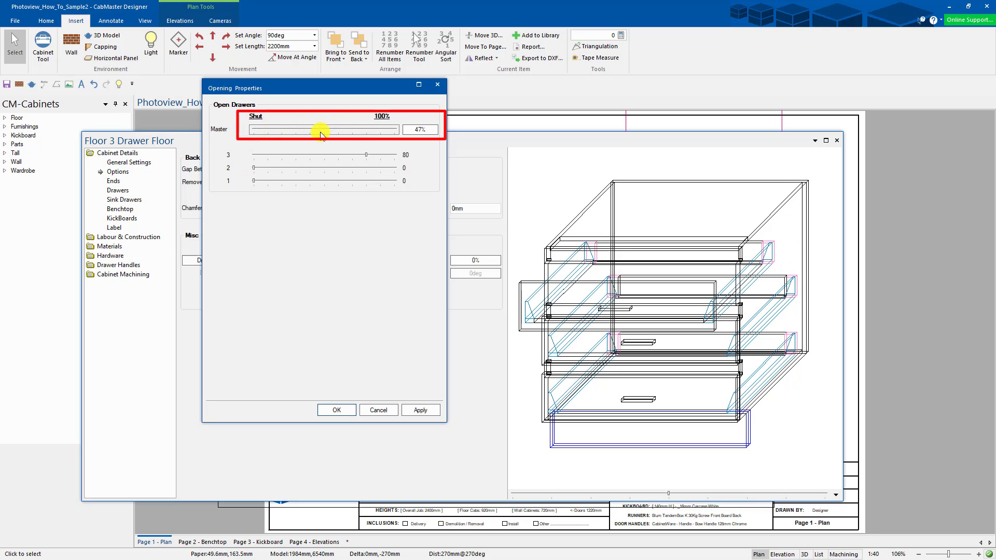
{"action": "left_click", "coordinate": [421, 410]}
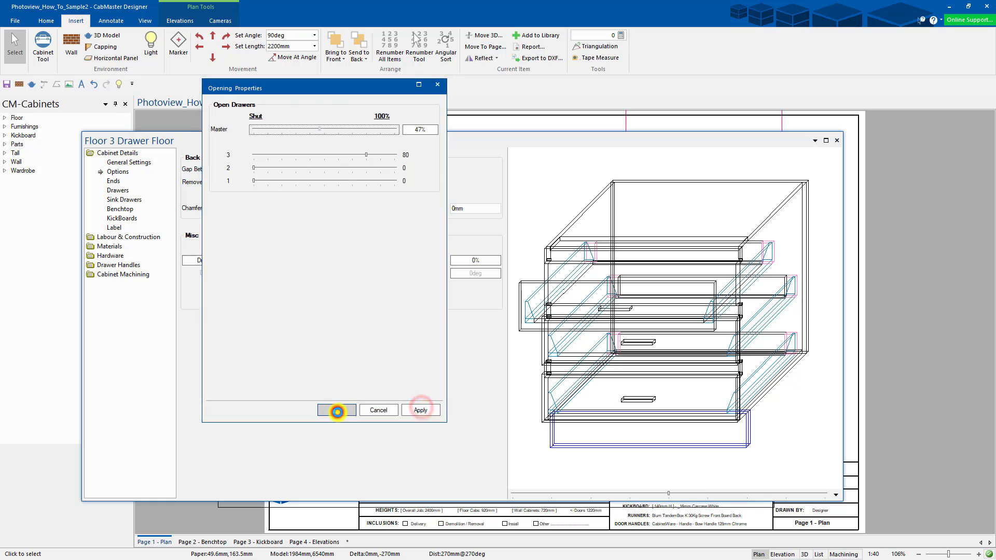
{"action": "left_click", "coordinate": [337, 410]}
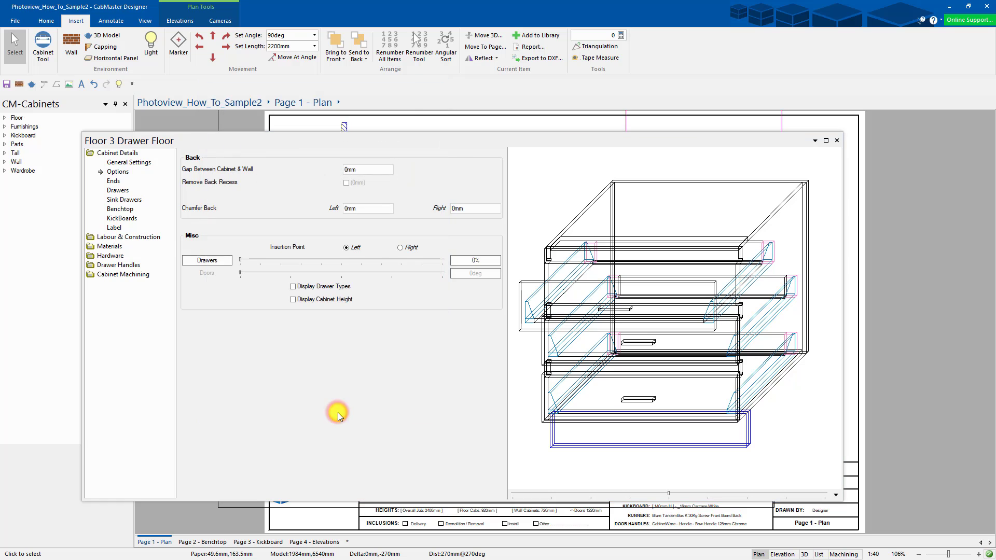
{"action": "left_click", "coordinate": [836, 141]}
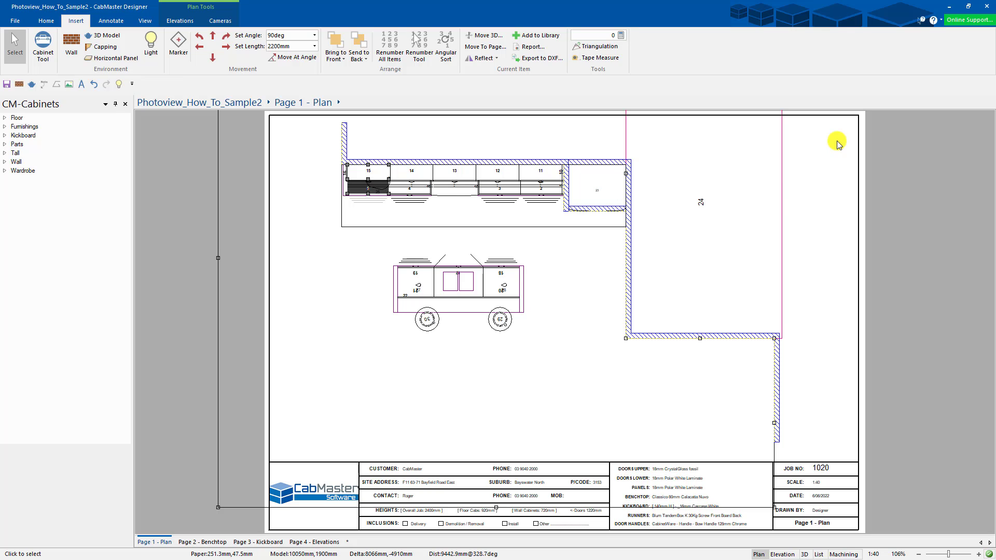
- Move the floor panel away from the wall beside the fridge and select that wall
{"action": "left_click", "coordinate": [630, 278]}
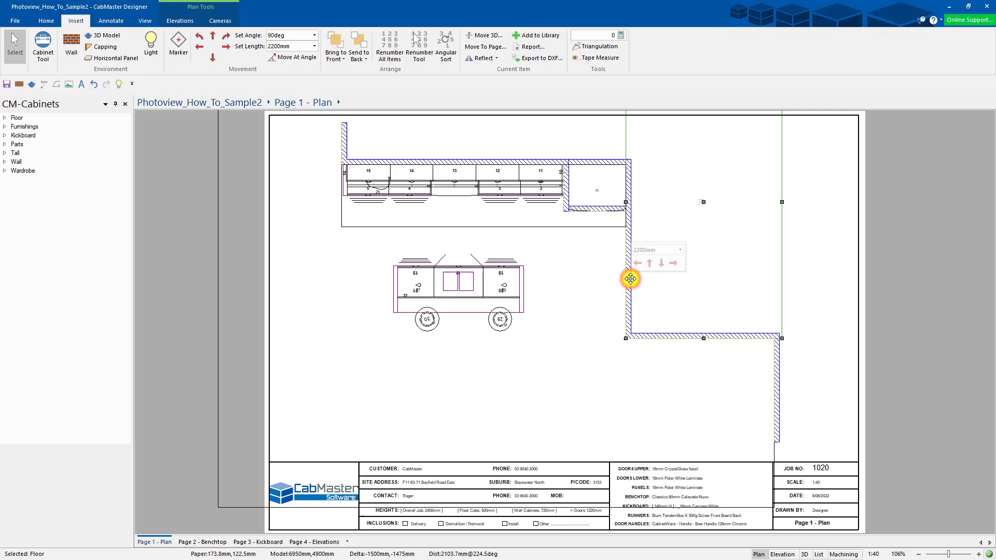
{"action": "left_click", "coordinate": [680, 267]}
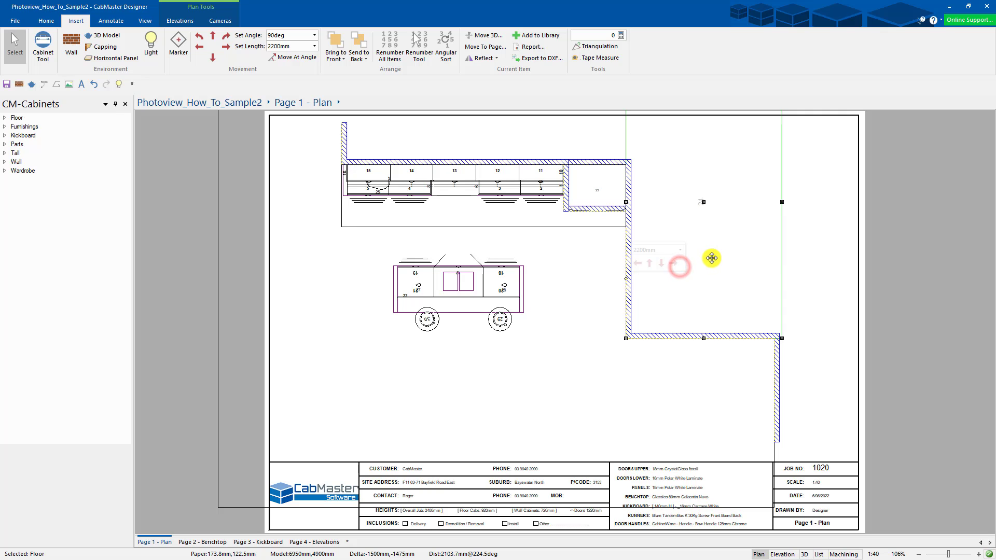
{"action": "left_click", "coordinate": [823, 265]}
{"action": "left_click_drag", "start_coordinate": [704, 265], "coordinate": [747, 248]}
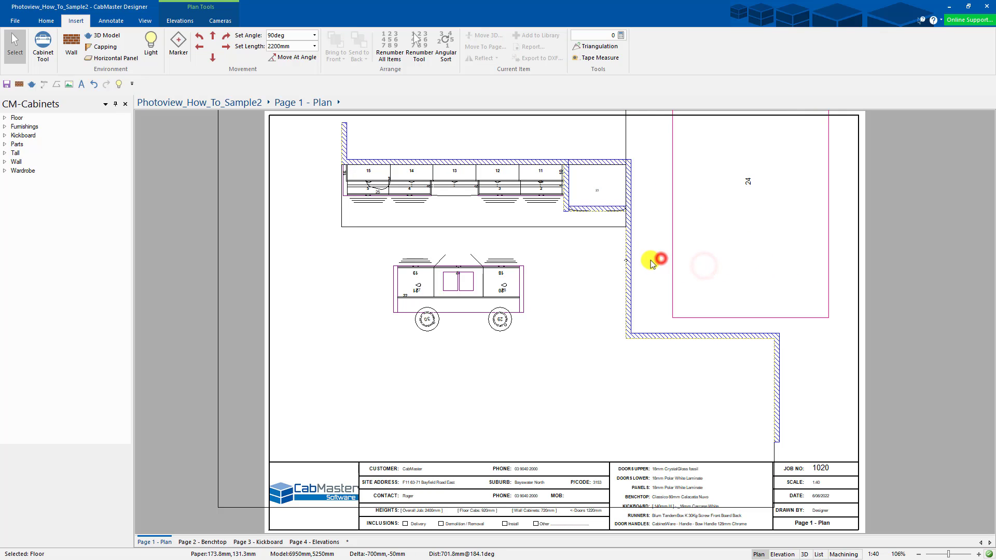
{"action": "left_click", "coordinate": [629, 265]}
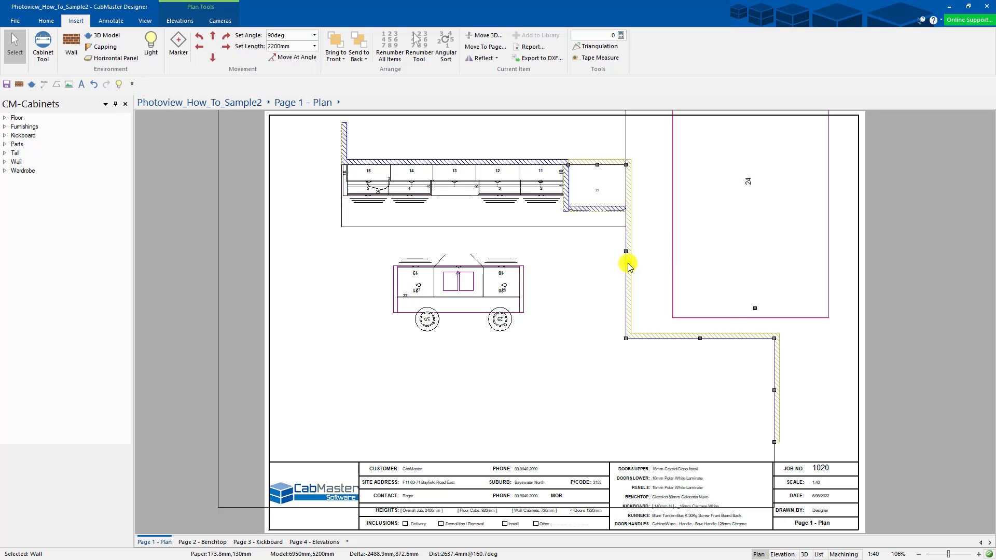
- Open Edge[2] of wall 1008, the long side beside the fridge, for machining and dismiss the return-to-page tip
{"action": "right_click", "coordinate": [629, 265]}
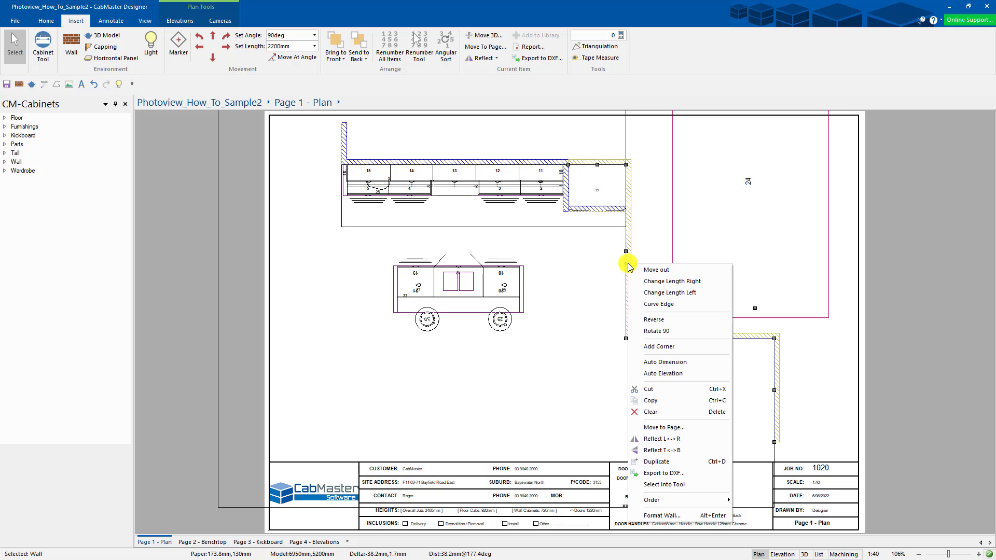
{"action": "left_click", "coordinate": [644, 241]}
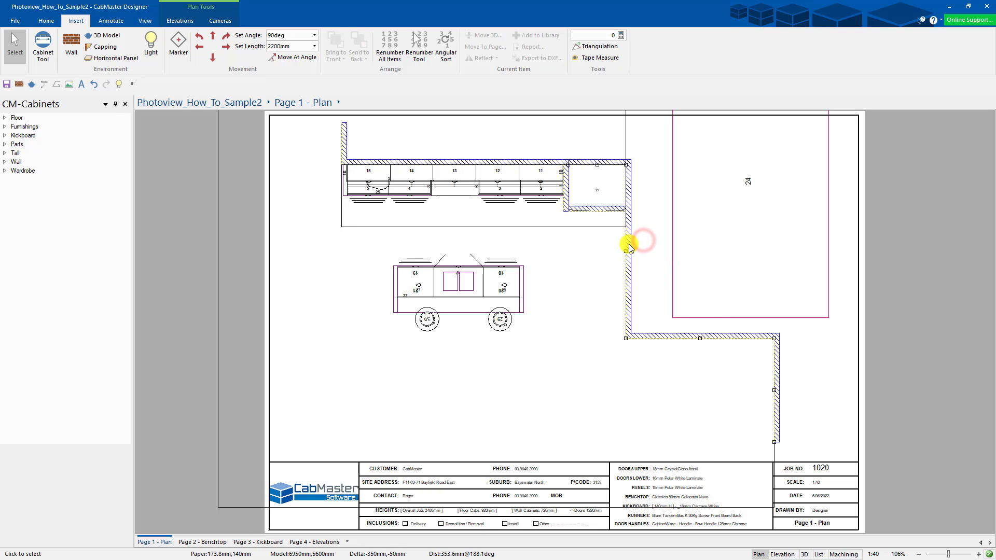
{"action": "left_click", "coordinate": [629, 248]}
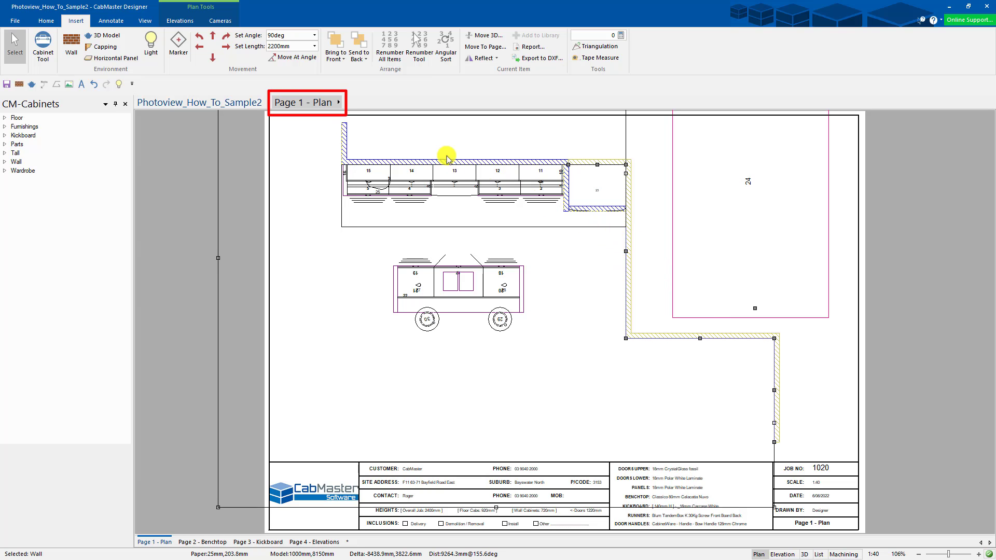
{"action": "left_click", "coordinate": [338, 102]}
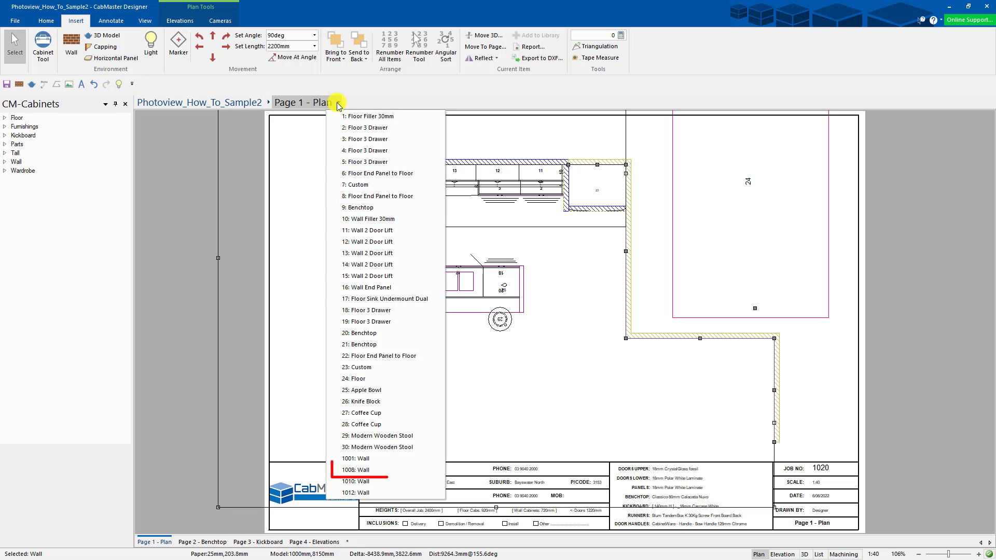
{"action": "left_click", "coordinate": [358, 470]}
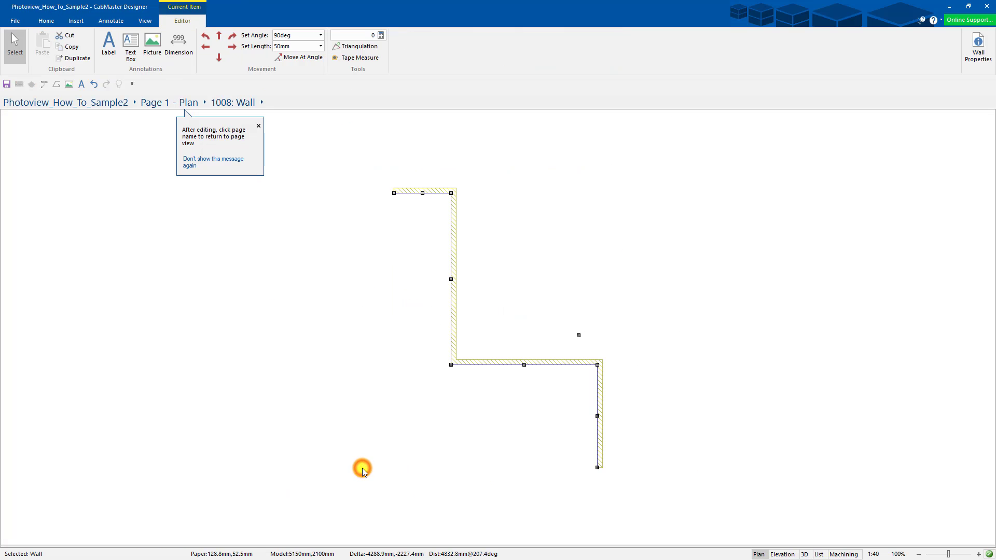
{"action": "left_click", "coordinate": [262, 102]}
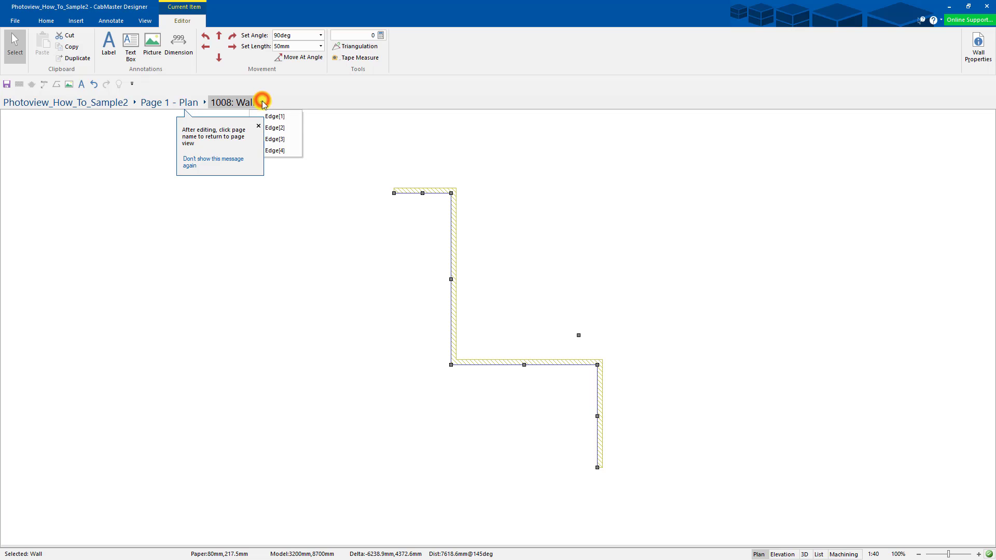
{"action": "left_click", "coordinate": [258, 127]}
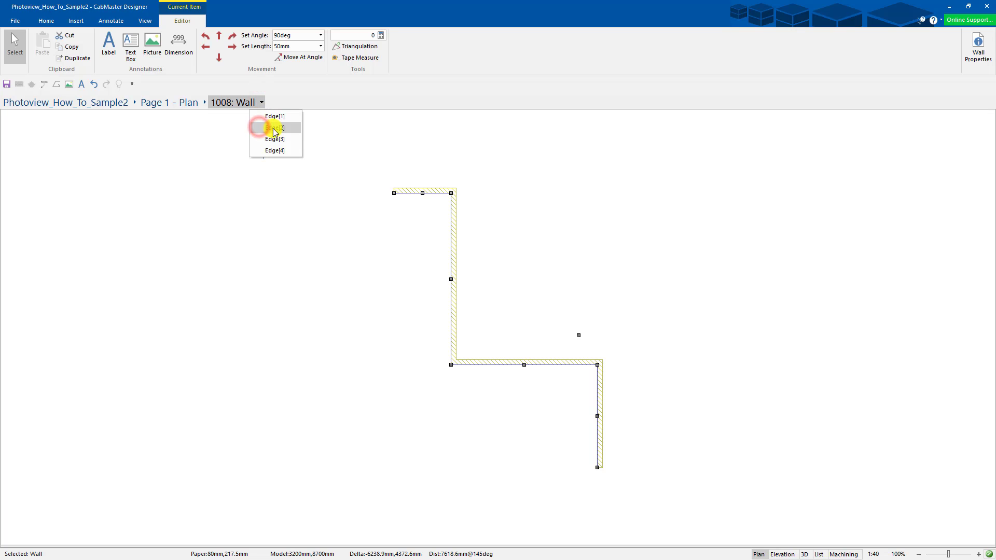
{"action": "left_click", "coordinate": [278, 129]}
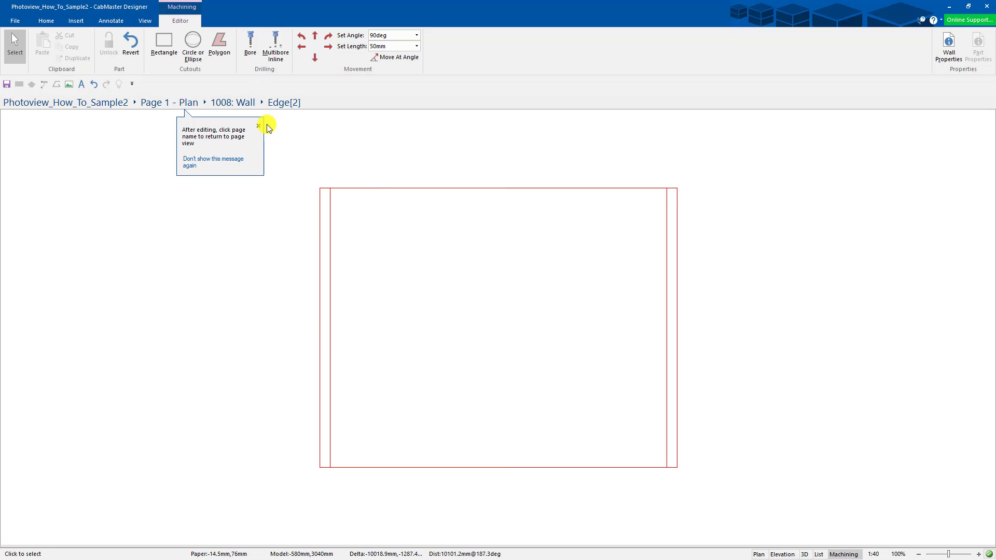
{"action": "left_click", "coordinate": [261, 124]}
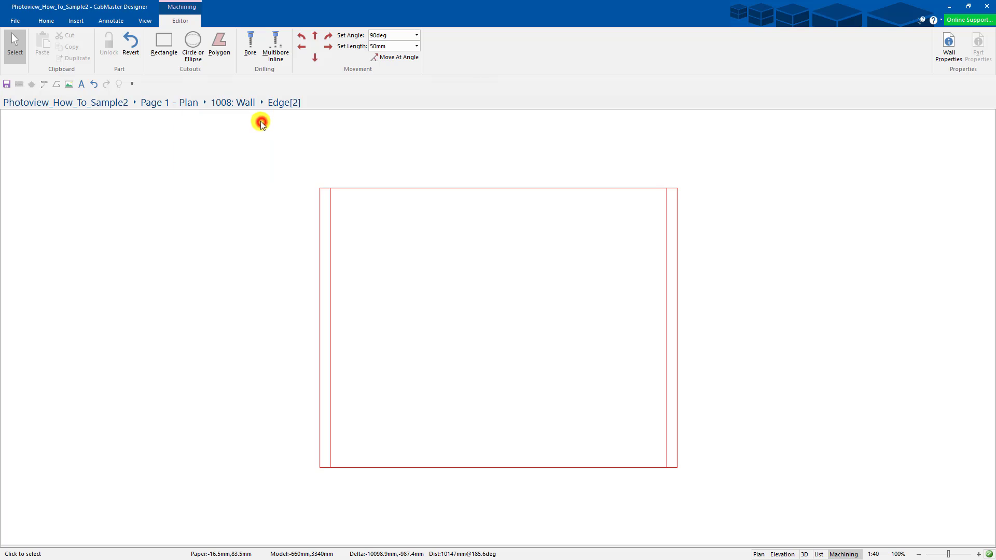
- Draw a rectangular cutout about 2000 mm wide and 1980 mm high on the wall's base edge, and move it to 1100 mm along the wall
{"action": "left_click", "coordinate": [164, 44]}
{"action": "left_click_drag", "start_coordinate": [423, 263], "coordinate": [630, 467]}
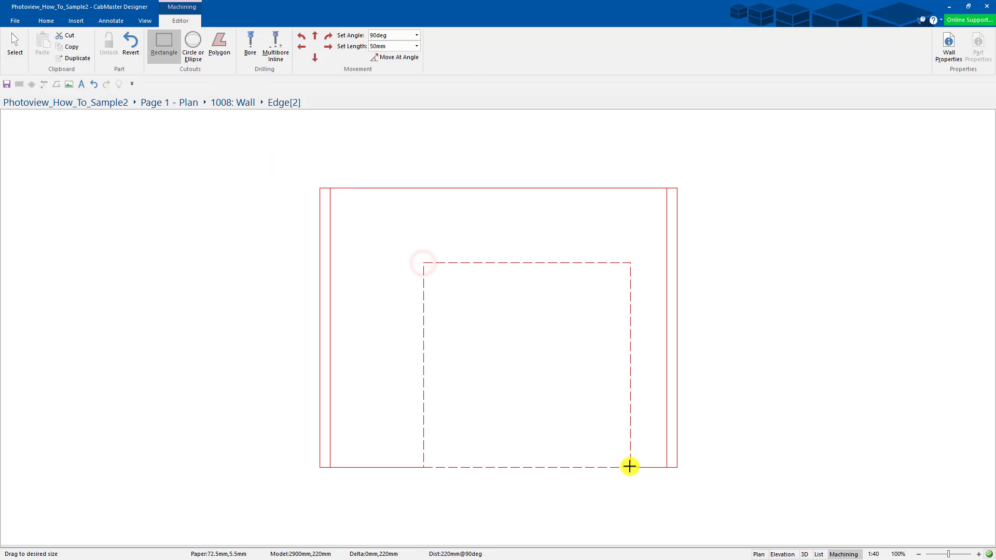
{"action": "left_click", "coordinate": [15, 44]}
{"action": "left_click_drag", "start_coordinate": [517, 321], "coordinate": [545, 358]}
{"action": "left_click", "coordinate": [540, 375]}
{"action": "left_click", "coordinate": [523, 263]}
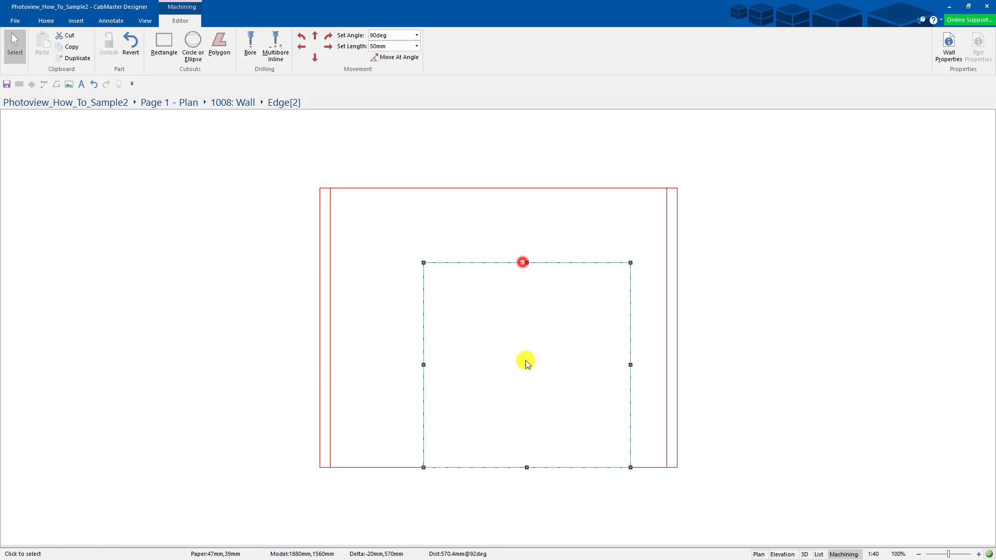
{"action": "left_click_drag", "start_coordinate": [525, 363], "coordinate": [548, 364]}
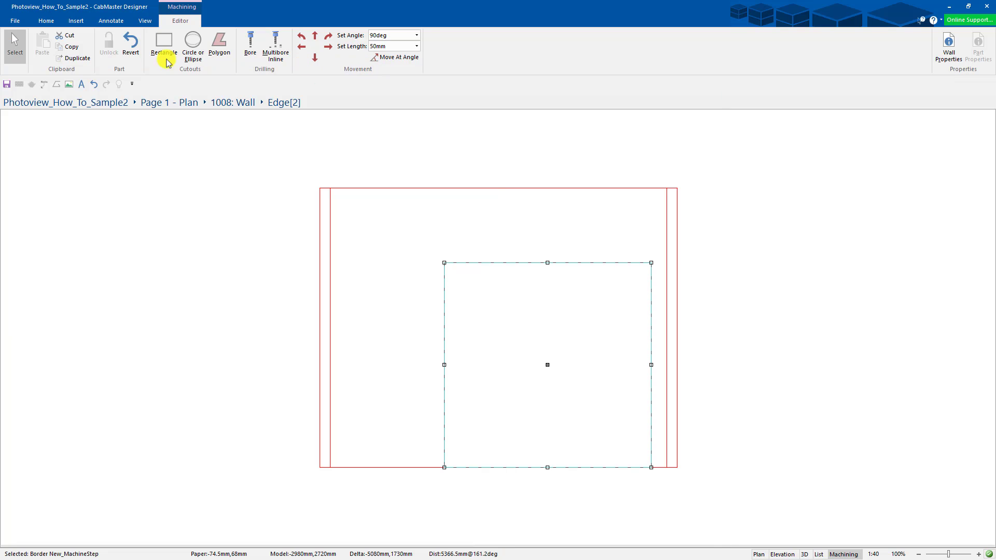
- In the cutout's size and position properties, set its X size to 1800 mm and Y size to 2040 mm
{"action": "left_click_drag", "start_coordinate": [0, 79], "coordinate": [506, 24]}
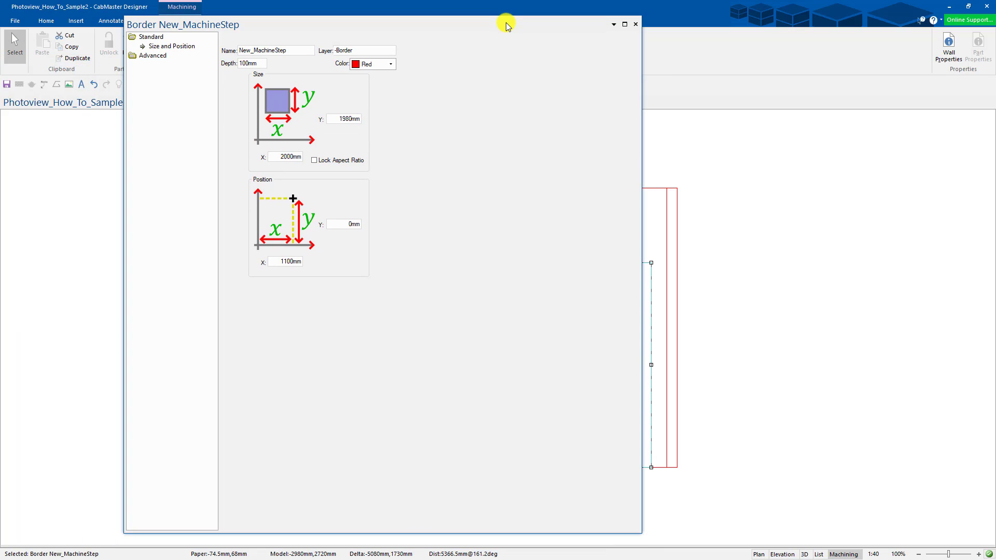
{"action": "left_click_drag", "start_coordinate": [642, 535], "coordinate": [542, 380]}
{"action": "left_click_drag", "start_coordinate": [375, 23], "coordinate": [324, 146]}
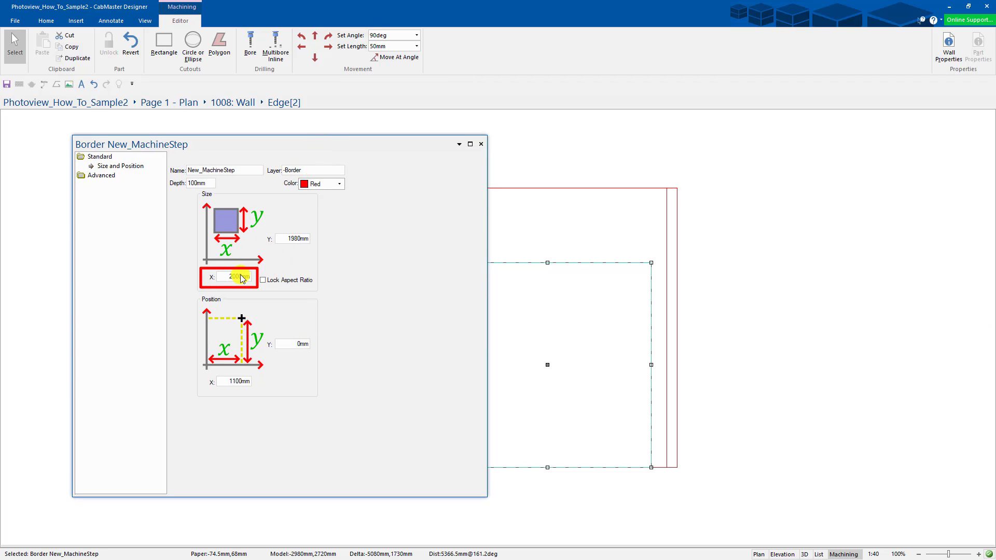
{"action": "type", "text": "00"}
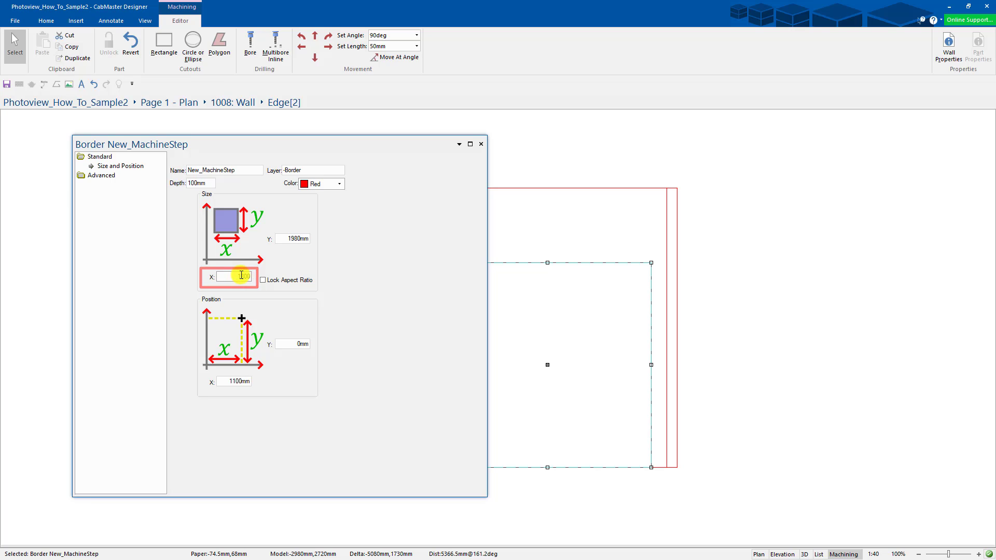
{"action": "key", "text": "Tab"}
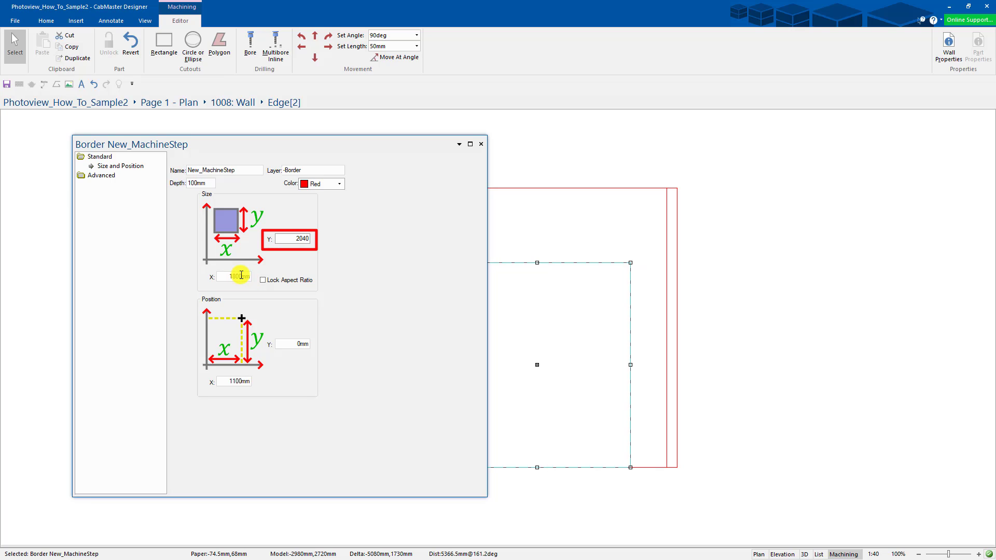
{"action": "key", "text": "Return"}
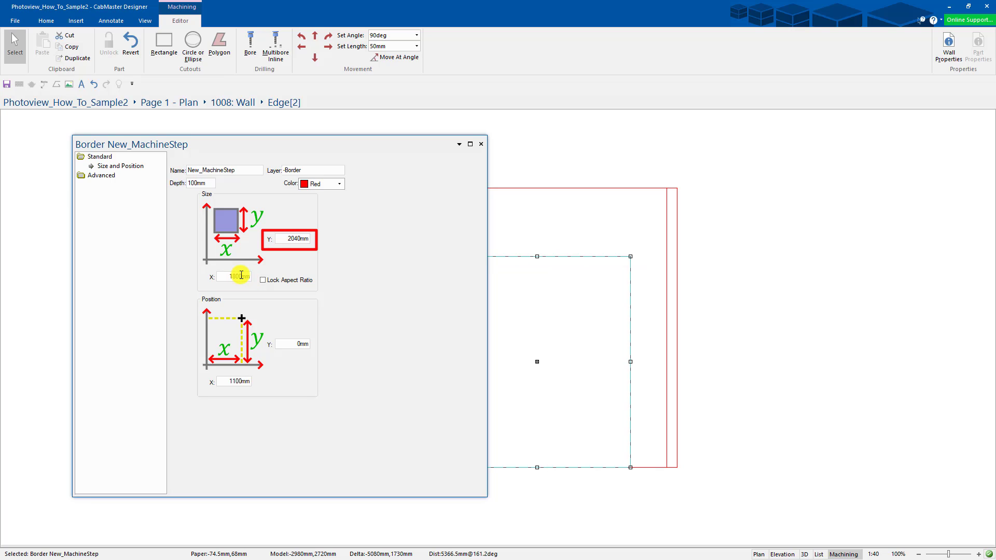
{"action": "left_click", "coordinate": [484, 144]}
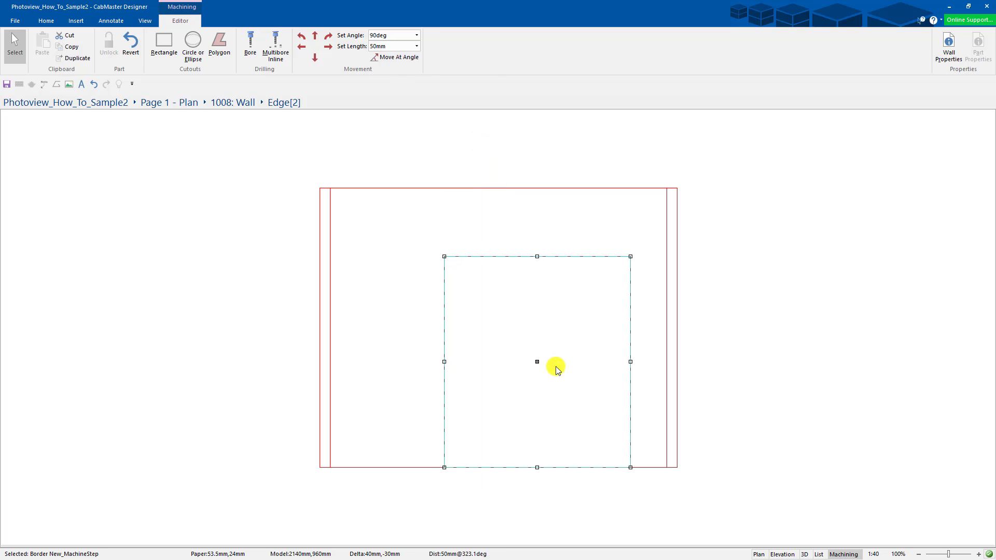
- Nudge the cutout along the base towards the nearer end of the wall, deselect it and return to the Page 1 plan
{"action": "key", "text": "Right"}
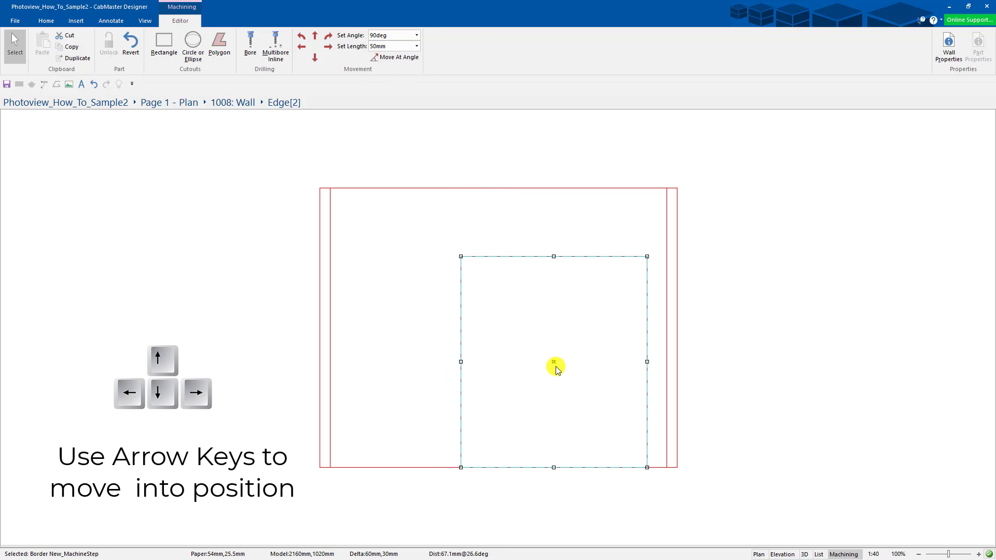
{"action": "left_click", "coordinate": [770, 347]}
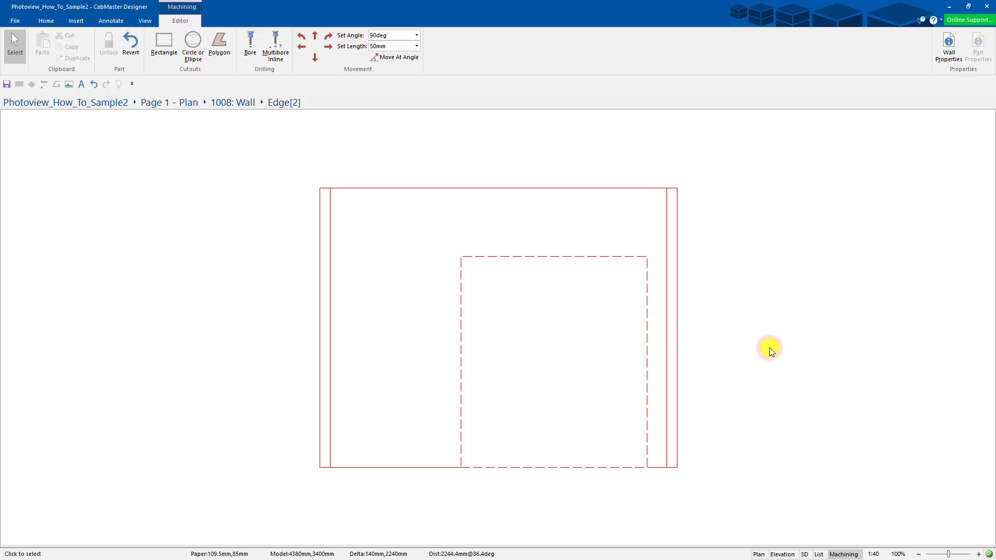
{"action": "left_click", "coordinate": [151, 103]}
{"action": "left_click", "coordinate": [151, 101]}
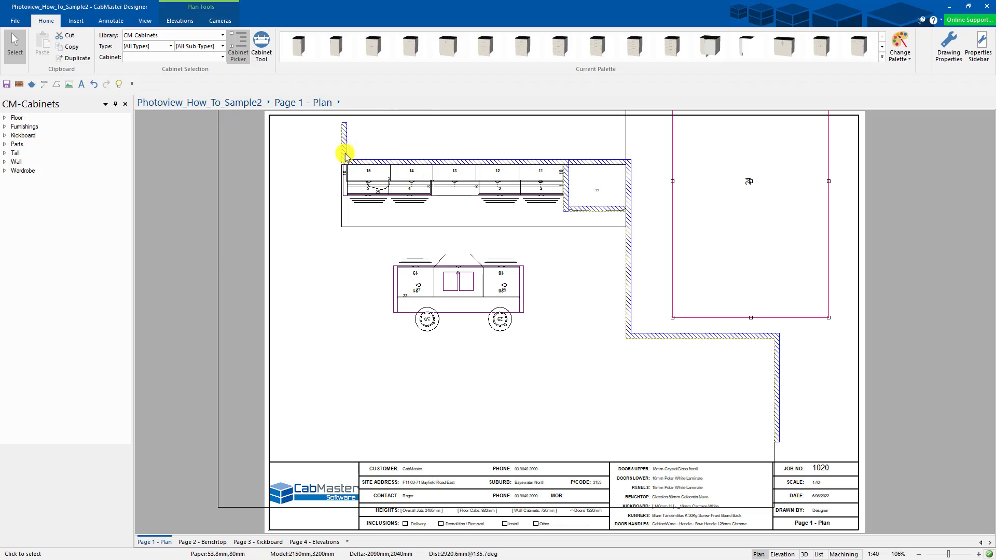
- Move floor panel 24 by 900 mm and 400 mm into the corner behind the wall opening, and check the room in 3D
{"action": "left_click_drag", "start_coordinate": [756, 264], "coordinate": [710, 288]}
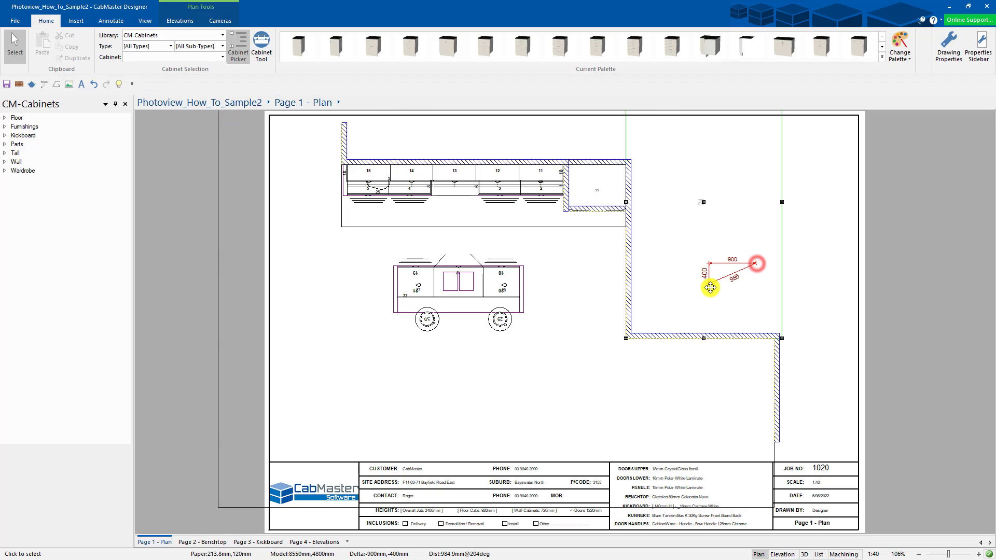
{"action": "left_click", "coordinate": [827, 344]}
{"action": "left_click", "coordinate": [808, 554]}
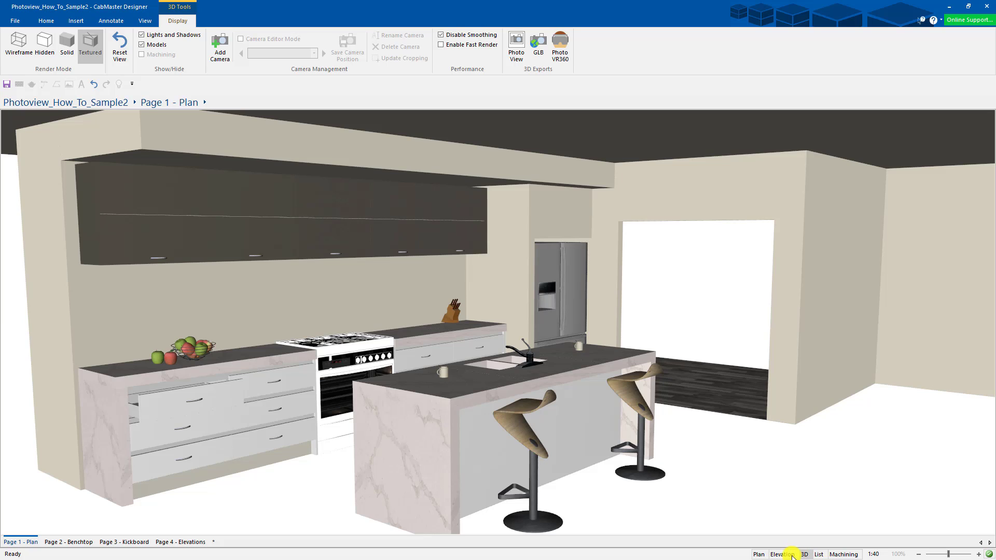
{"action": "left_click", "coordinate": [762, 554]}
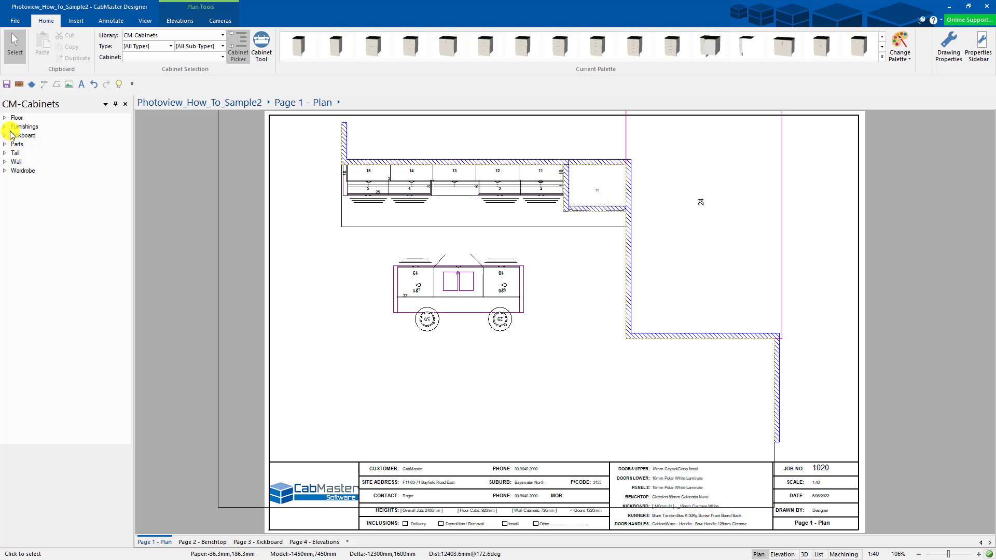
- Choose the Tall End Panel to Floor from the cabinet library and turn off Flush With Doors and Extend To Floor in its properties
{"action": "left_click", "coordinate": [5, 153]}
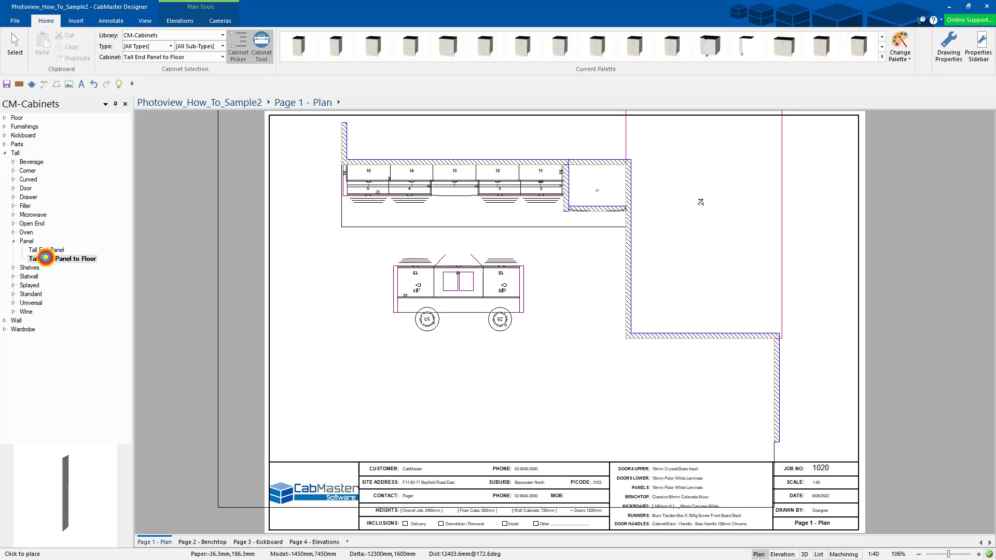
{"action": "double_click", "coordinate": [48, 258]}
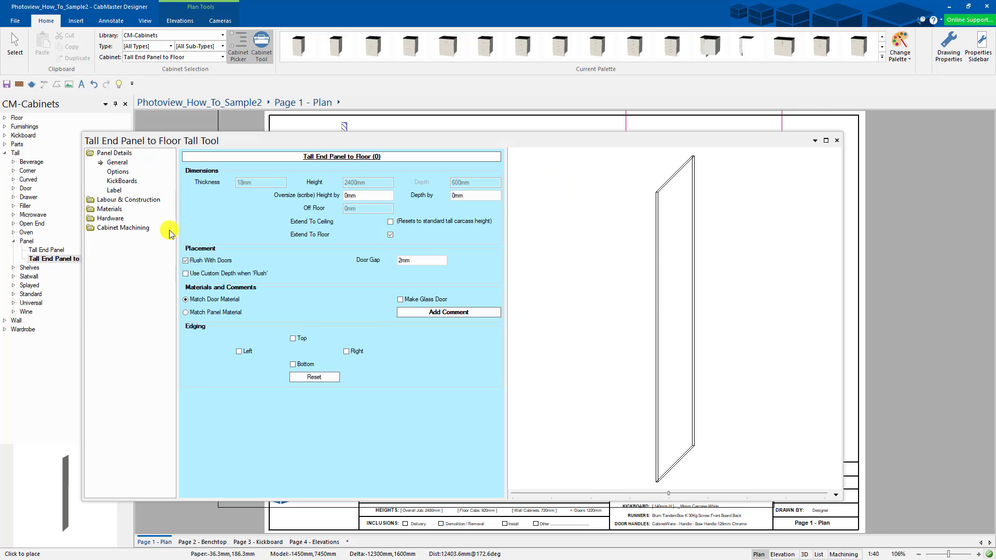
{"action": "left_click", "coordinate": [205, 262]}
{"action": "left_click", "coordinate": [390, 235]}
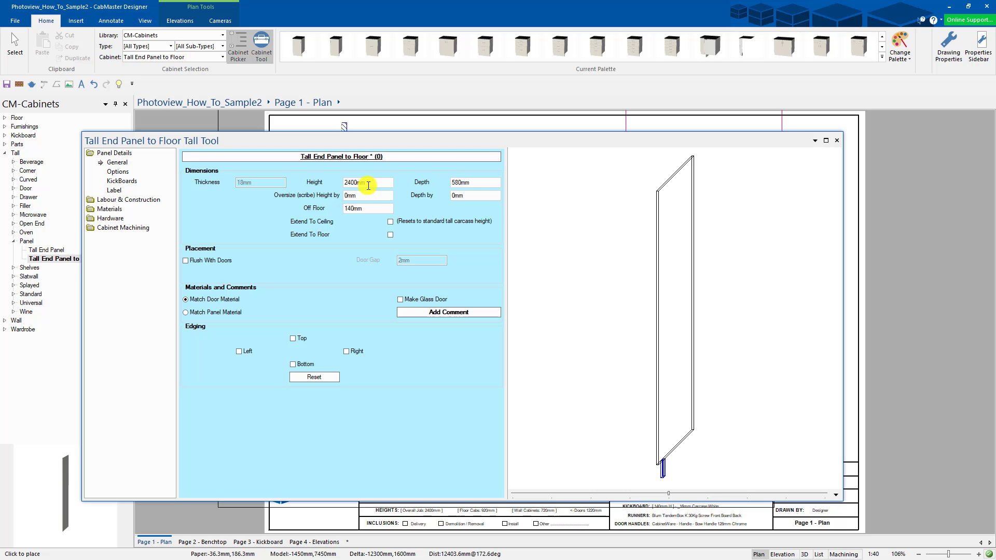
- Set the tall end panel's height to 2040 mm, depth to 900 mm and off-floor distance to 0 mm
{"action": "left_click", "coordinate": [368, 186]}
{"action": "key", "text": "Tab"}
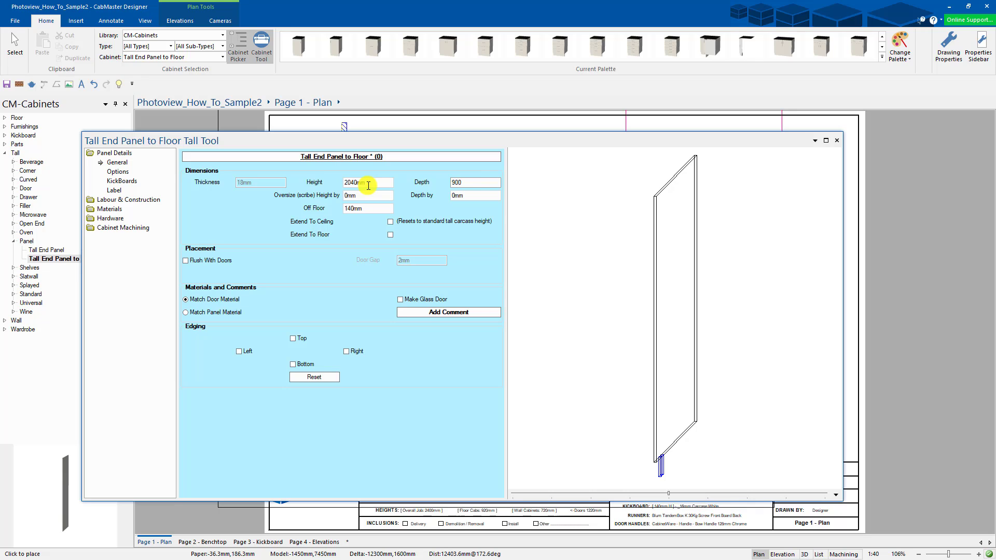
{"action": "type", "text": "900"}
{"action": "key", "text": "Tab"}
{"action": "key", "text": "Tab"}
{"action": "key", "text": "Tab"}
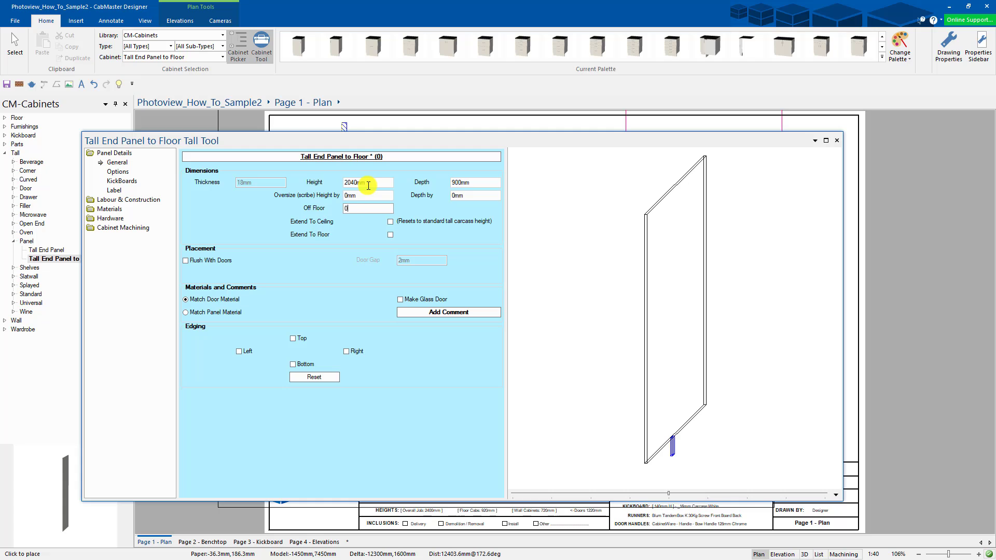
{"action": "type", "text": "0"}
{"action": "key", "text": "Tab"}
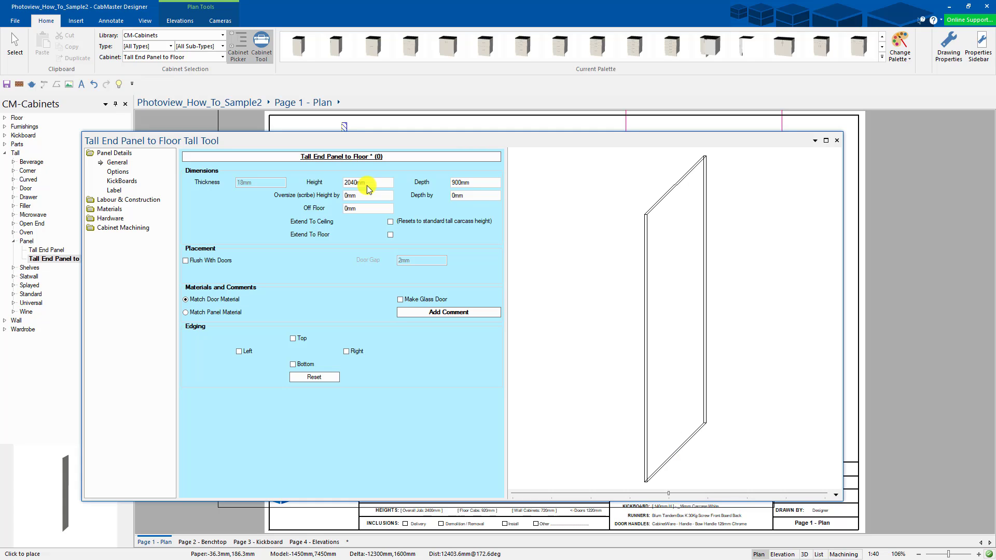
- Set the panel's door material to Aluminium Frame Door from 18mm Glass Doors, and place the panel between the island and the wall opening
{"action": "left_click", "coordinate": [111, 208]}
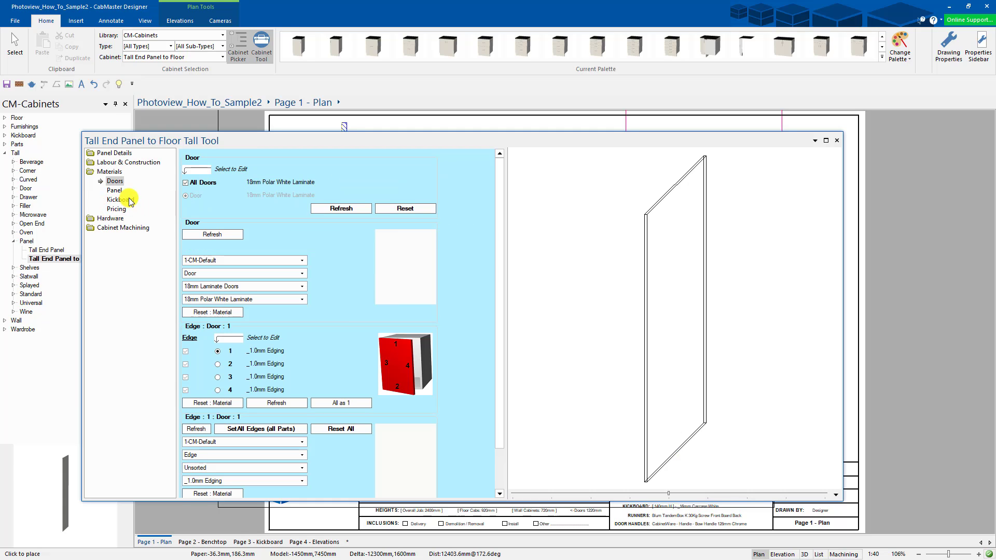
{"action": "left_click", "coordinate": [269, 286]}
{"action": "left_click", "coordinate": [233, 310]}
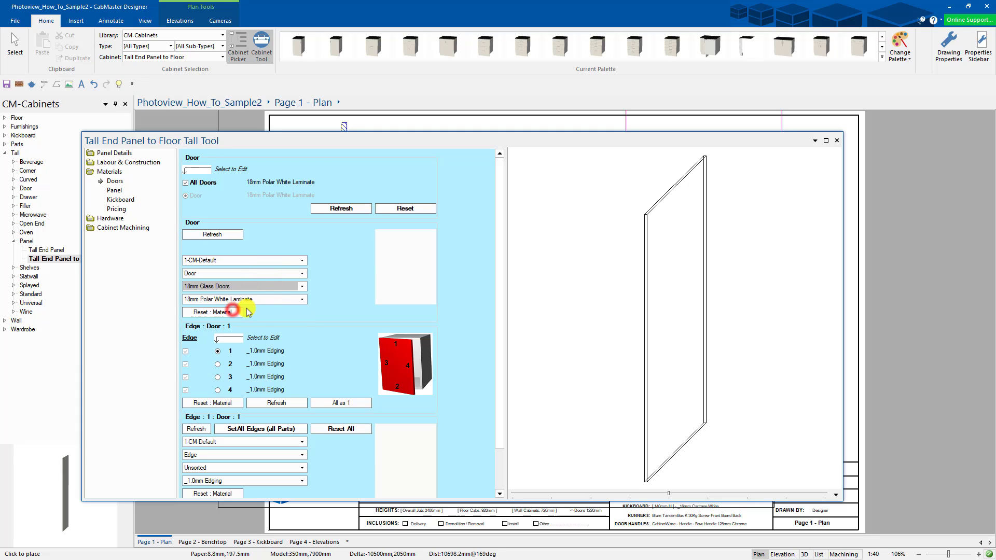
{"action": "left_click", "coordinate": [302, 300]}
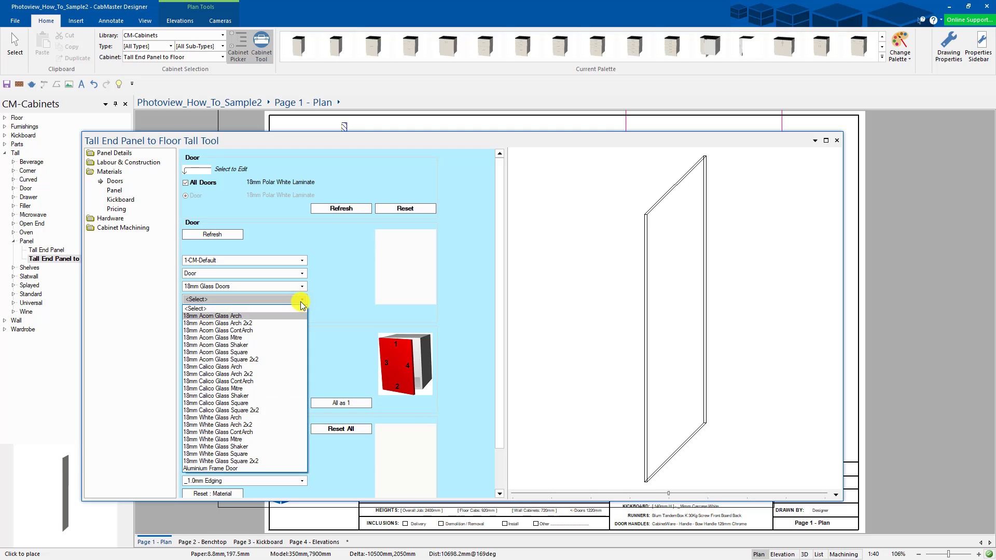
{"action": "left_click", "coordinate": [230, 468]}
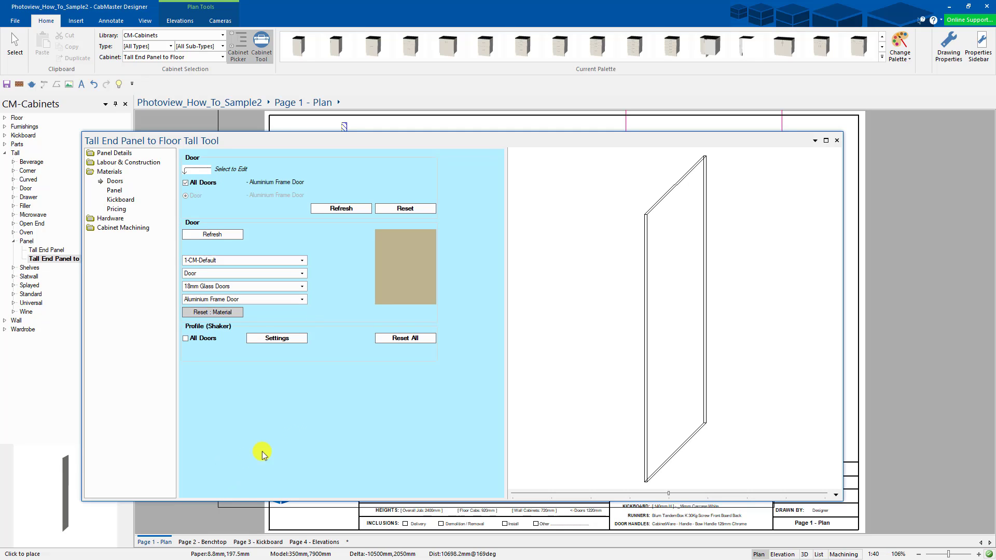
{"action": "left_click", "coordinate": [835, 140]}
{"action": "left_click", "coordinate": [590, 284]}
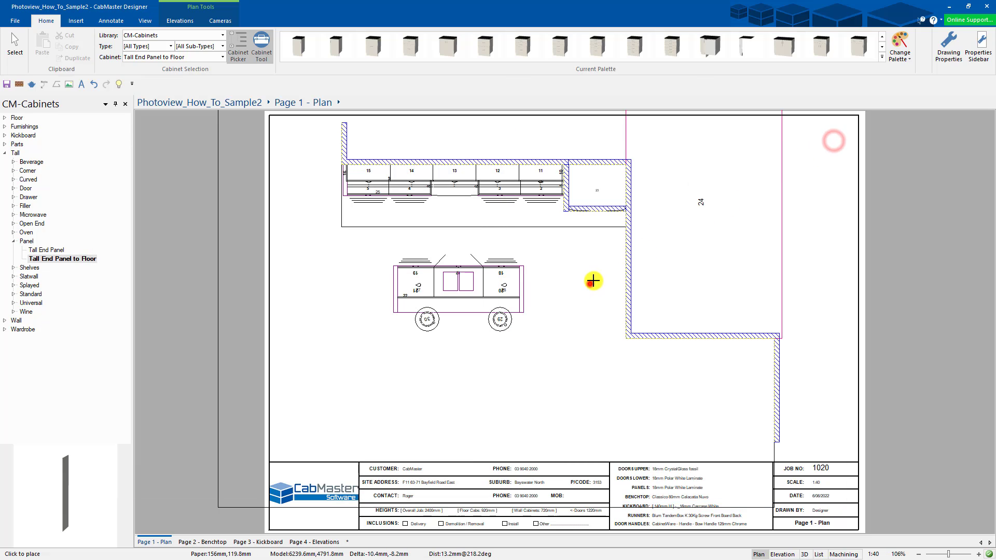
- Place the tall end panel over floor 24, and move it against the kitchen side of the wall with the opening
{"action": "key", "text": "space"}
{"action": "left_click", "coordinate": [725, 256]}
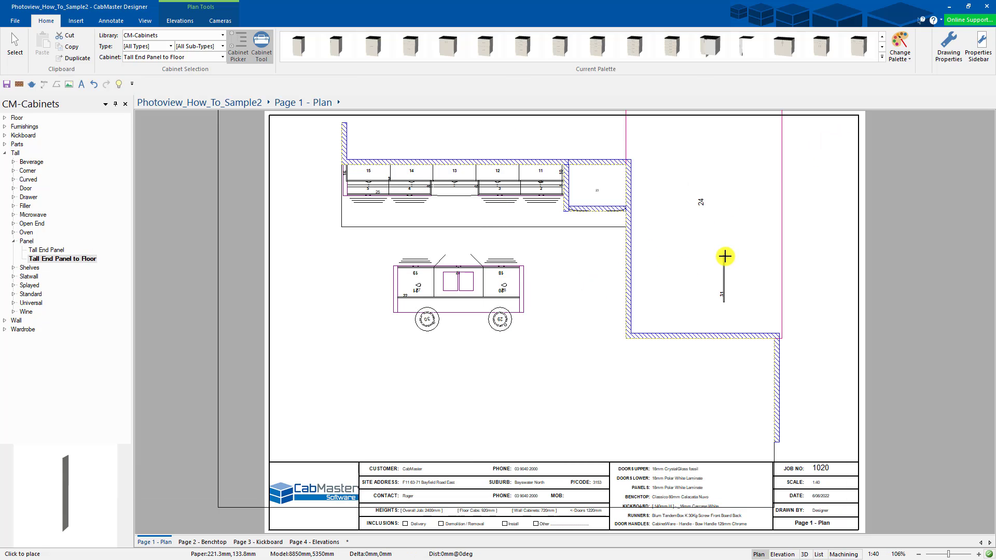
{"action": "left_click", "coordinate": [13, 36]}
{"action": "scroll", "coordinate": [607, 236], "scroll_direction": "up", "scroll_amount": 5}
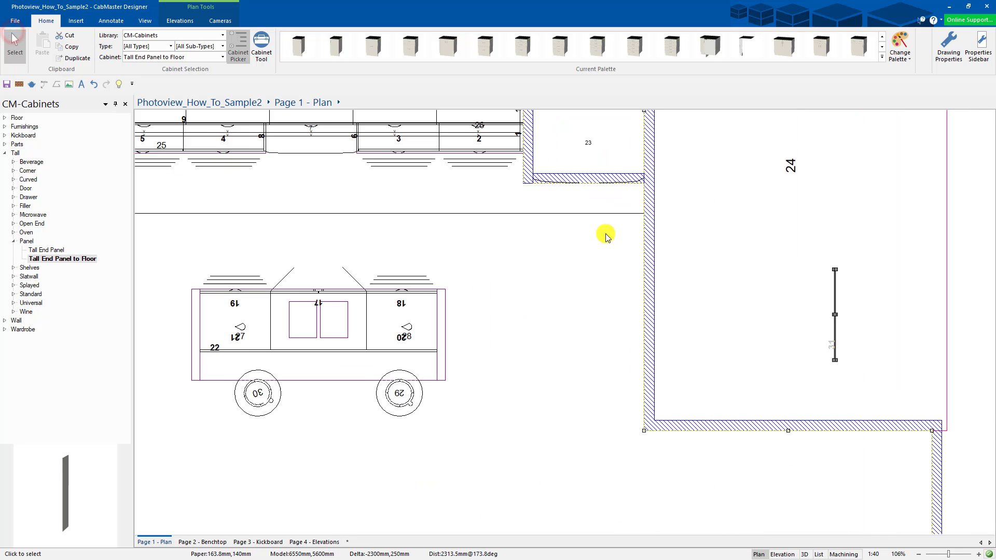
{"action": "left_click_drag", "start_coordinate": [853, 312], "coordinate": [638, 307]}
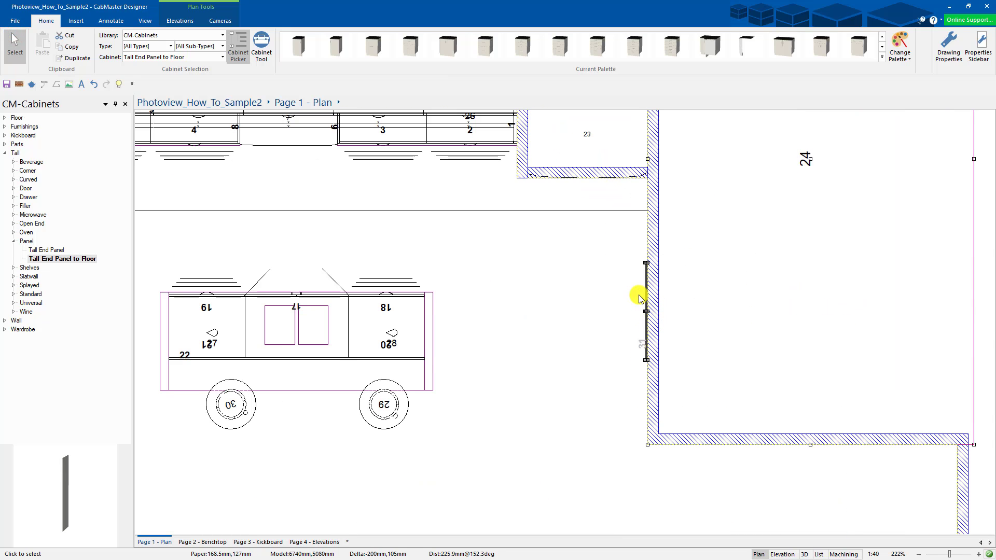
- Move floor panel 24 clear of the wall with the opening so the wall can be selected
{"action": "scroll", "coordinate": [638, 307], "scroll_direction": "down", "scroll_amount": 4}
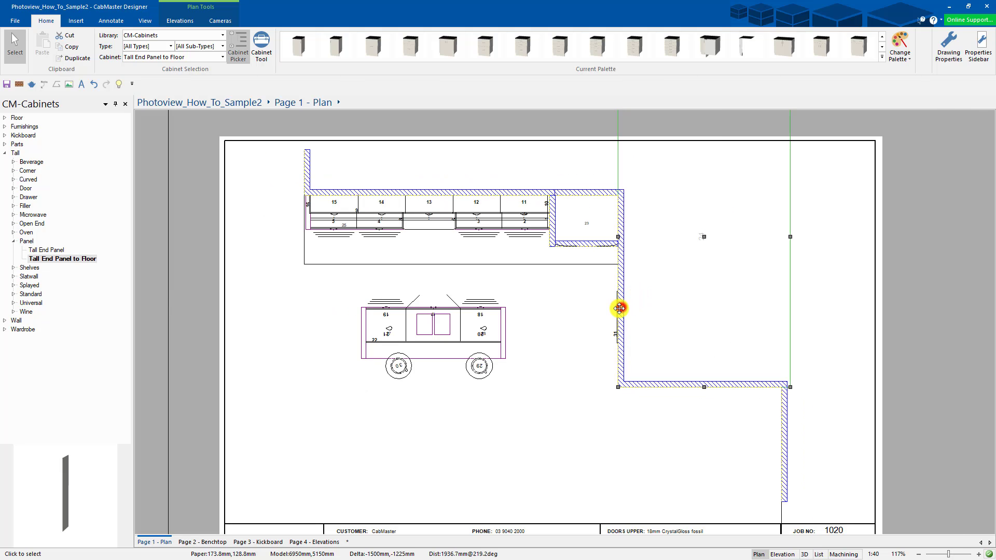
{"action": "right_click", "coordinate": [621, 307]}
{"action": "left_click", "coordinate": [844, 294]}
{"action": "left_click_drag", "start_coordinate": [731, 309], "coordinate": [835, 281]}
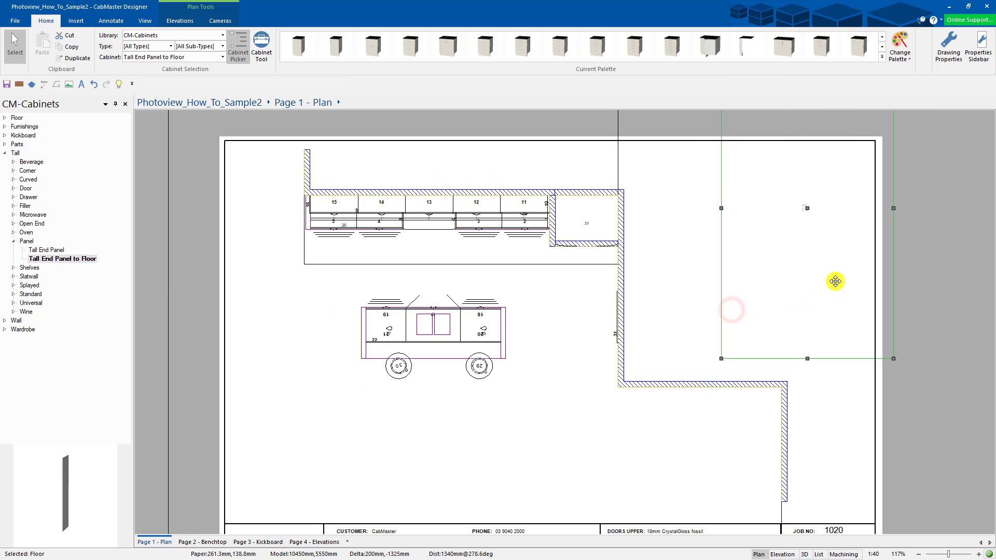
- Create an auto elevation of the wall with the opening and move it about 1490 mm up the plan
{"action": "left_click", "coordinate": [621, 323]}
{"action": "right_click", "coordinate": [622, 325]}
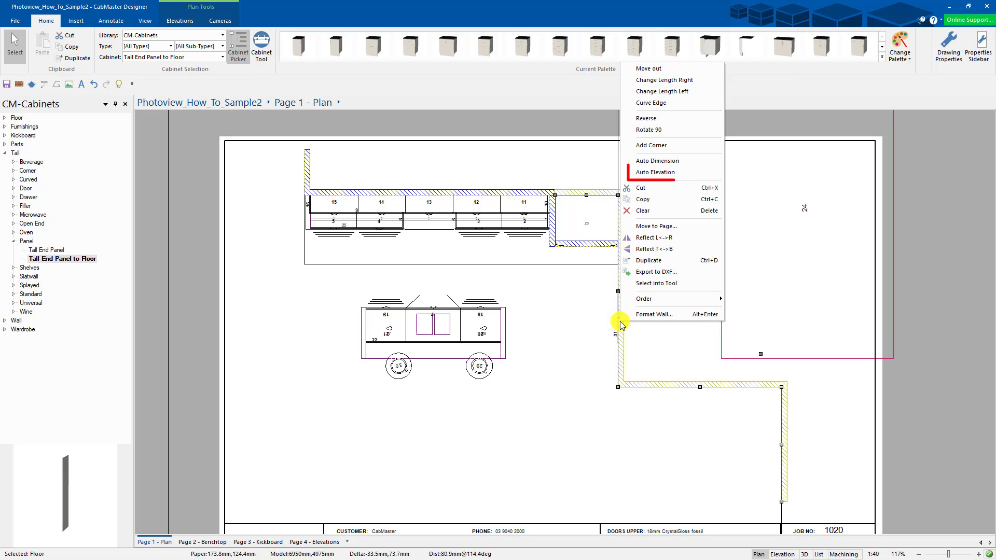
{"action": "left_click", "coordinate": [656, 172]}
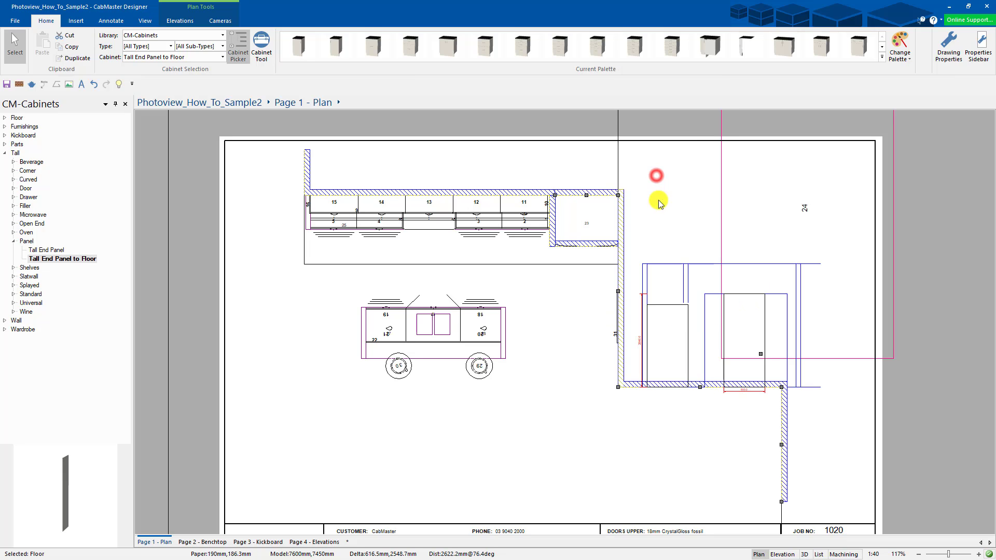
{"action": "left_click_drag", "start_coordinate": [670, 342], "coordinate": [670, 246]}
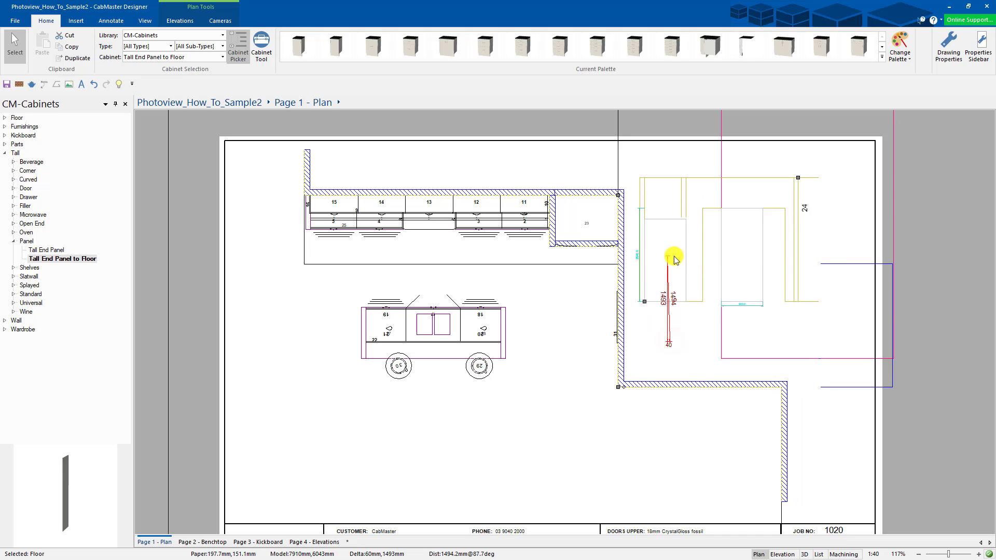
{"action": "left_click", "coordinate": [695, 342]}
{"action": "scroll", "coordinate": [693, 340], "scroll_direction": "up", "scroll_amount": 1}
{"action": "scroll", "coordinate": [607, 316], "scroll_direction": "up", "scroll_amount": 1}
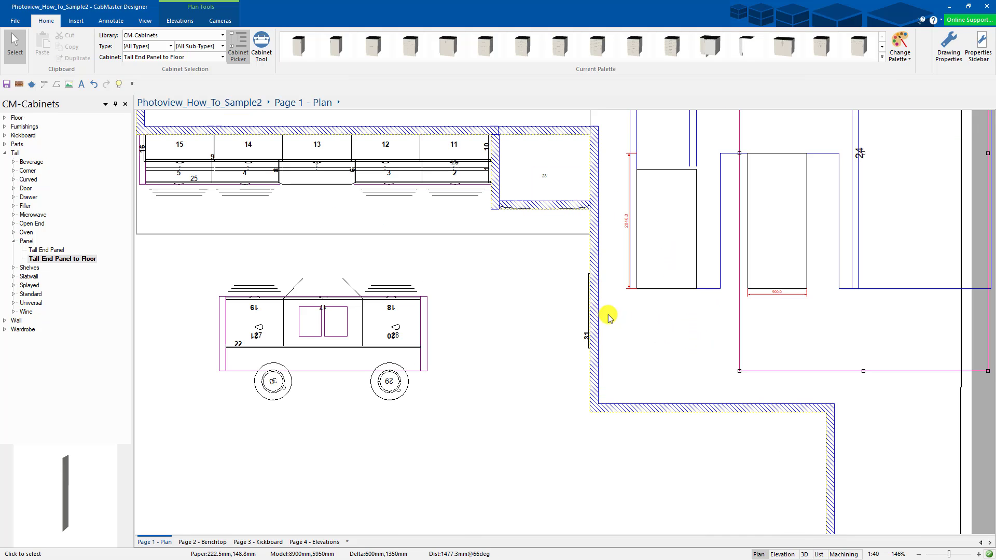
- Slide tall end panel 31 along the wall until its edge lines up with the opening's edge in the elevation
{"action": "left_click", "coordinate": [590, 310]}
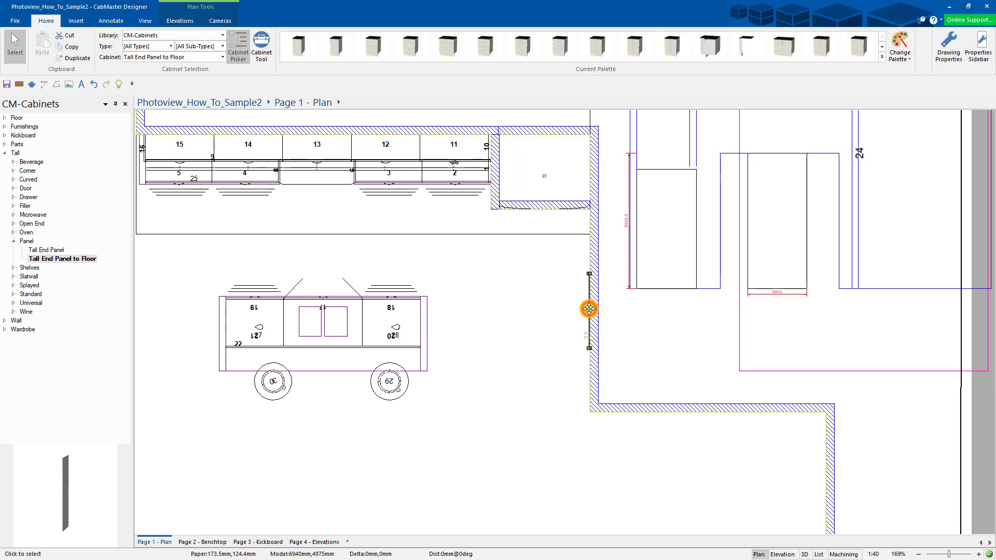
{"action": "left_click_drag", "start_coordinate": [589, 309], "coordinate": [721, 320]}
{"action": "scroll", "coordinate": [721, 321], "scroll_direction": "down", "scroll_amount": 1}
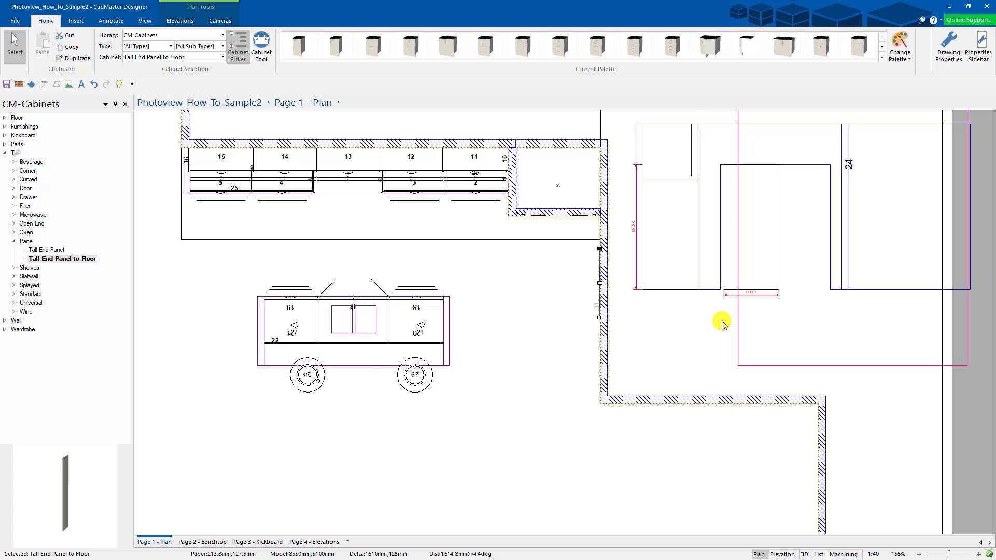
{"action": "scroll", "coordinate": [722, 321], "scroll_direction": "up", "scroll_amount": 1}
{"action": "scroll", "coordinate": [724, 323], "scroll_direction": "up", "scroll_amount": 1}
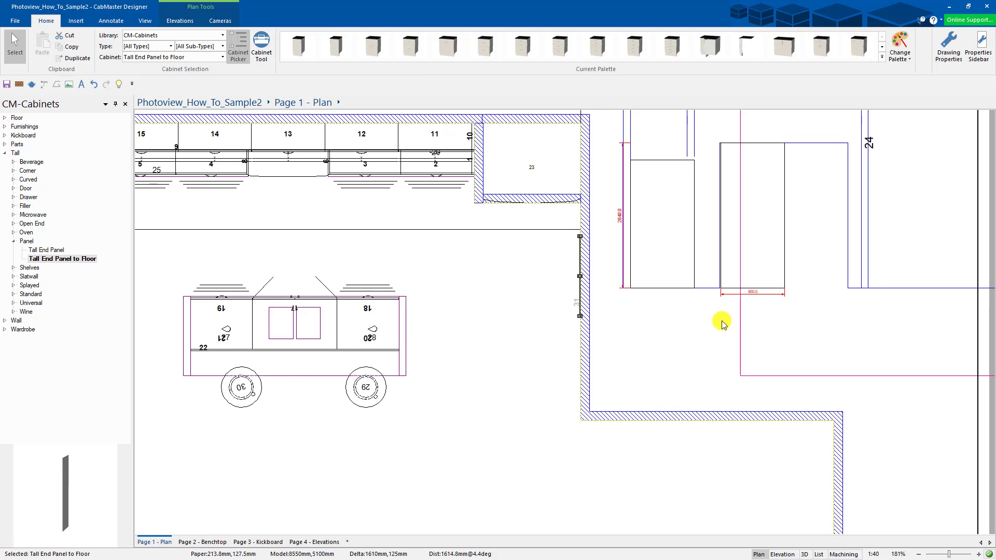
{"action": "scroll", "coordinate": [724, 323], "scroll_direction": "down", "scroll_amount": 1}
{"action": "scroll", "coordinate": [724, 323], "scroll_direction": "up", "scroll_amount": 1}
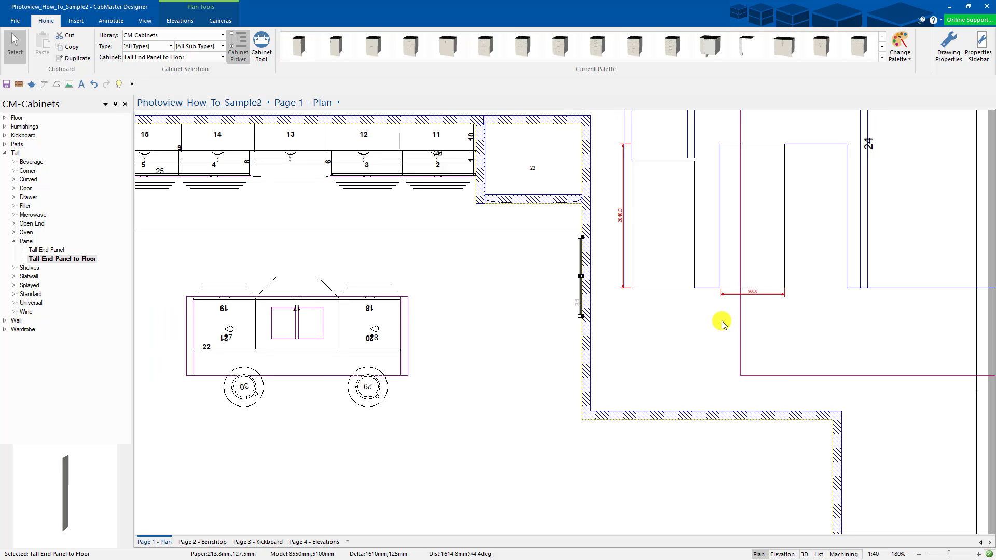
{"action": "left_click", "coordinate": [685, 310]}
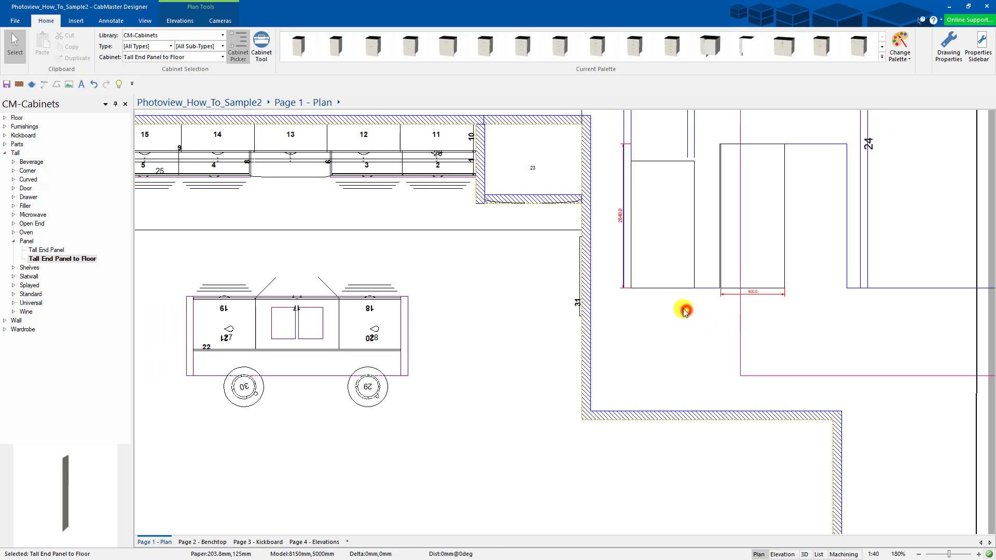
- Nudge panel 31 along the wall so it slightly overlaps the edge of the opening nearest the fridge recess
{"action": "left_click", "coordinate": [581, 274]}
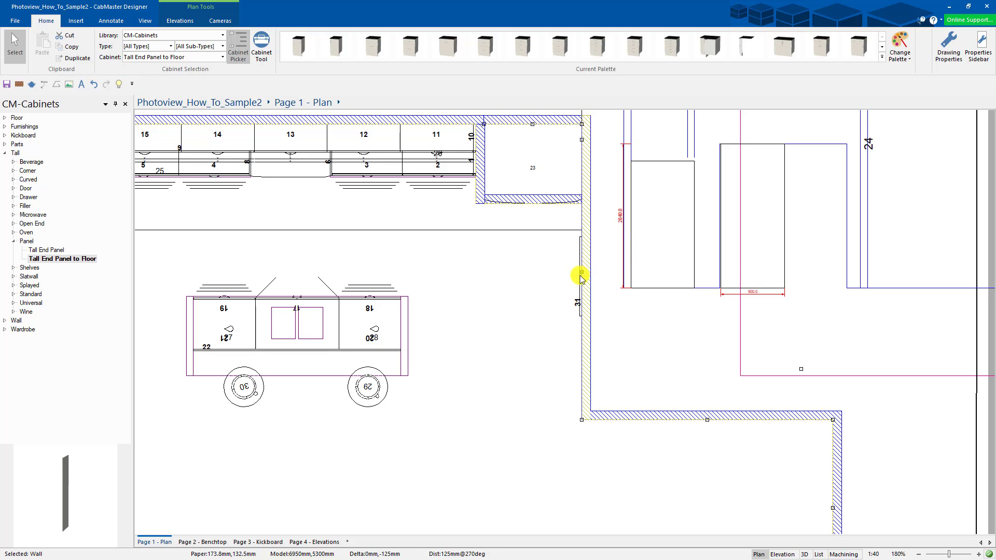
{"action": "left_click", "coordinate": [581, 275]}
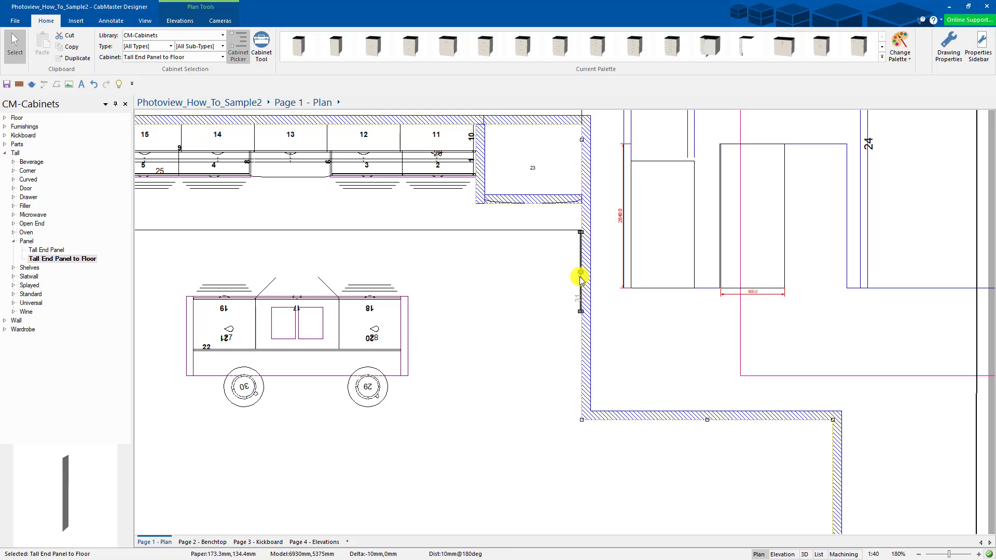
{"action": "left_click", "coordinate": [633, 324]}
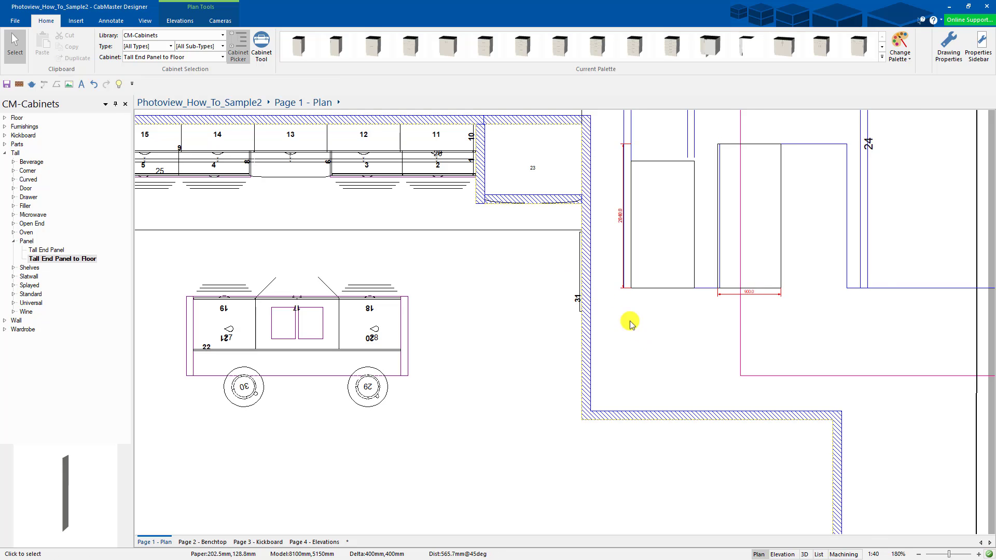
{"action": "scroll", "coordinate": [534, 256], "scroll_direction": "up", "scroll_amount": 3}
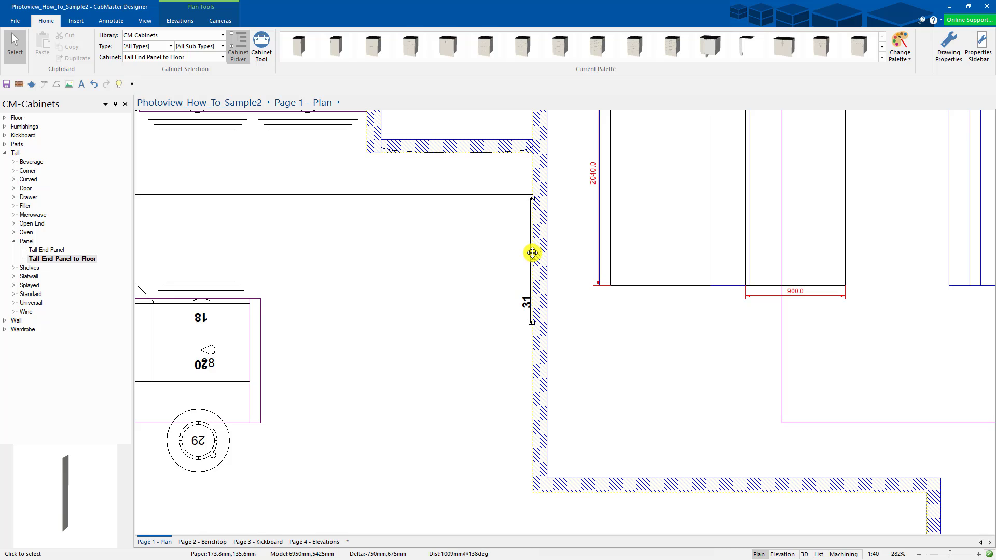
{"action": "left_click", "coordinate": [533, 253]}
{"action": "key", "text": "Down"}
{"action": "key", "text": "Down"}
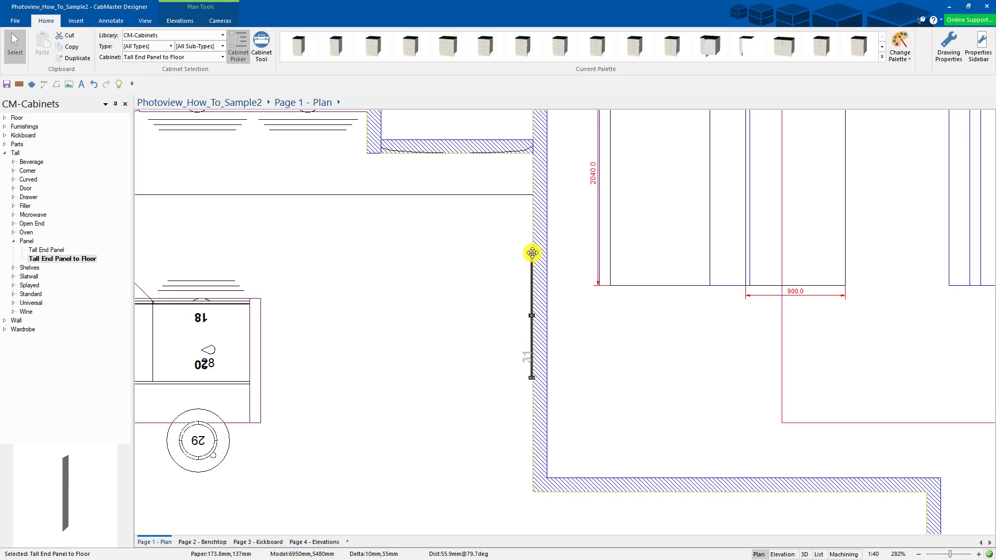
{"action": "key", "text": "Up"}
{"action": "key", "text": "Up"}
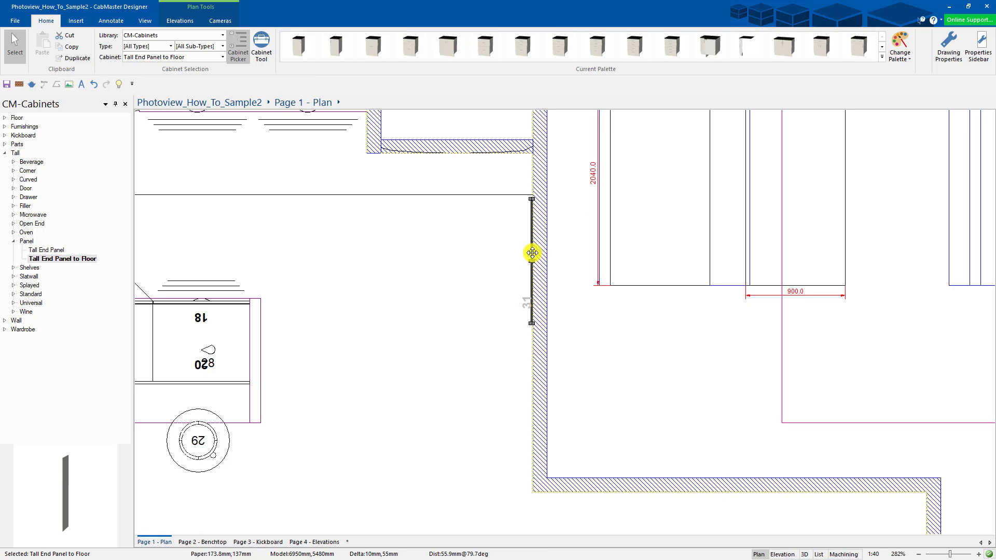
- Delete the wall elevation, and duplicate panel 31 with the copy in front of it, overlapping further along the opening
{"action": "left_click", "coordinate": [640, 367]}
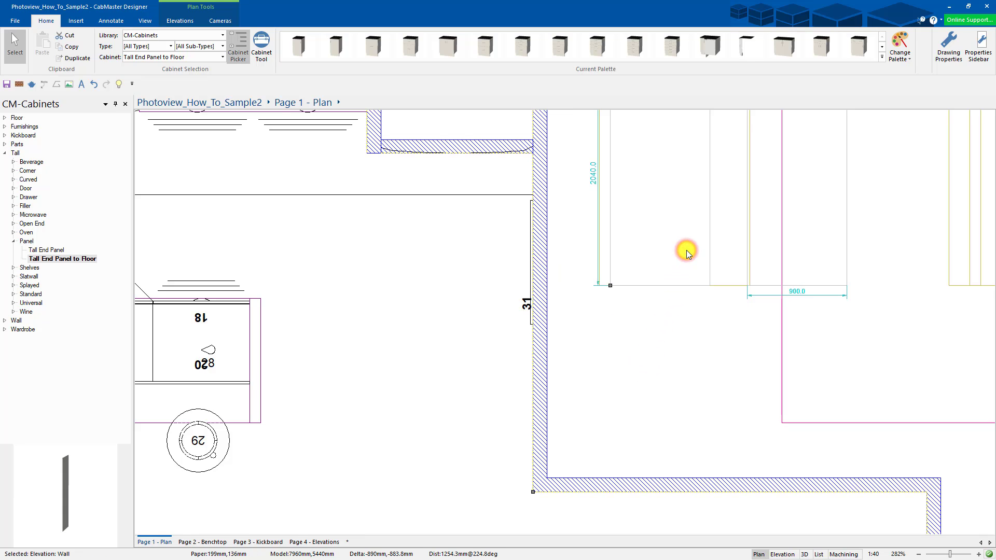
{"action": "key", "text": "Delete"}
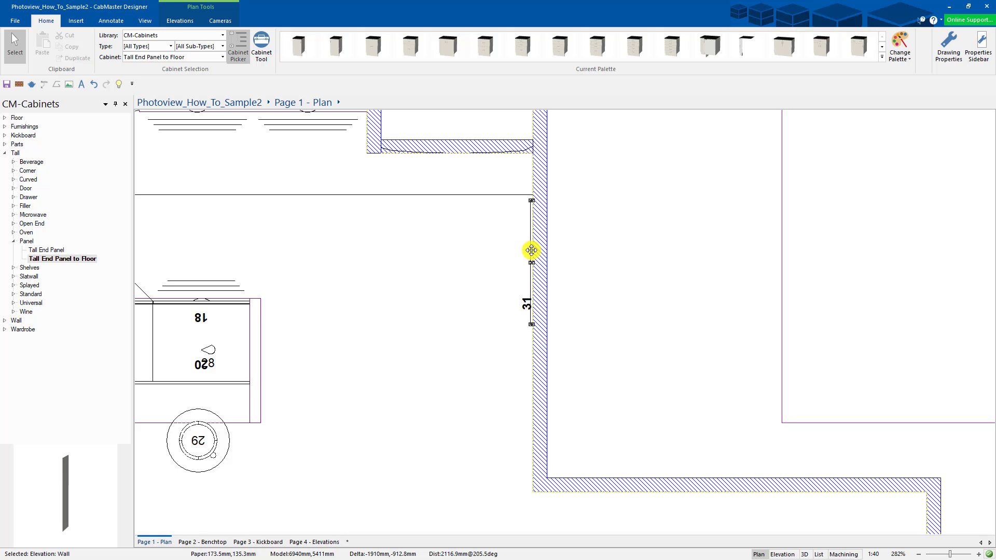
{"action": "left_click", "coordinate": [531, 250]}
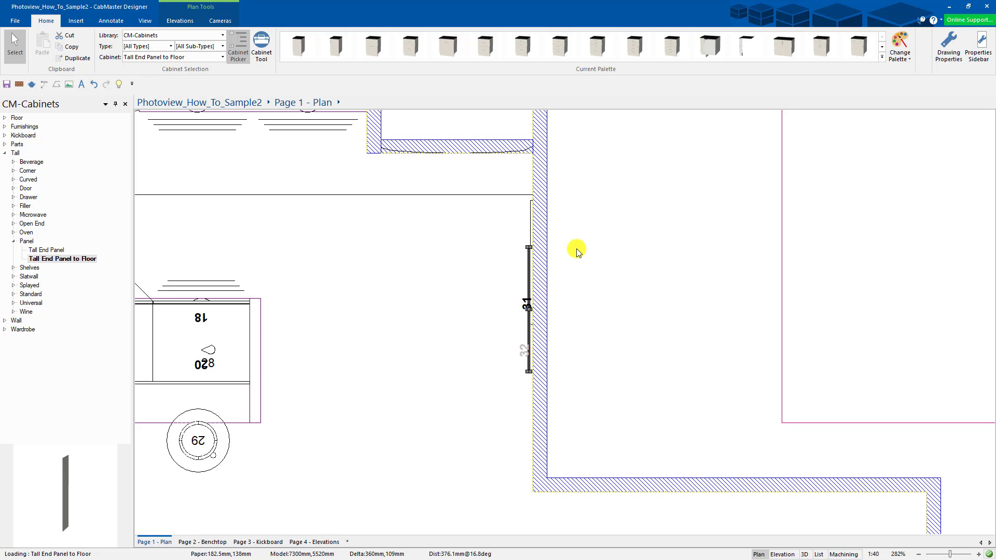
{"action": "left_click", "coordinate": [611, 279]}
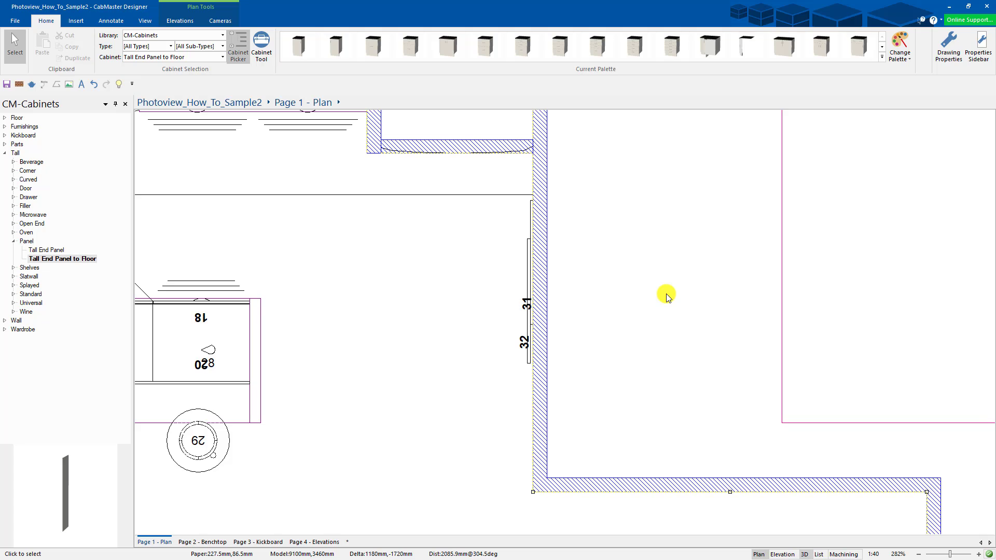
- Check both glass panels at the wall opening in the 3D view, and return to the plan
{"action": "scroll", "coordinate": [666, 297], "scroll_direction": "down", "scroll_amount": 5}
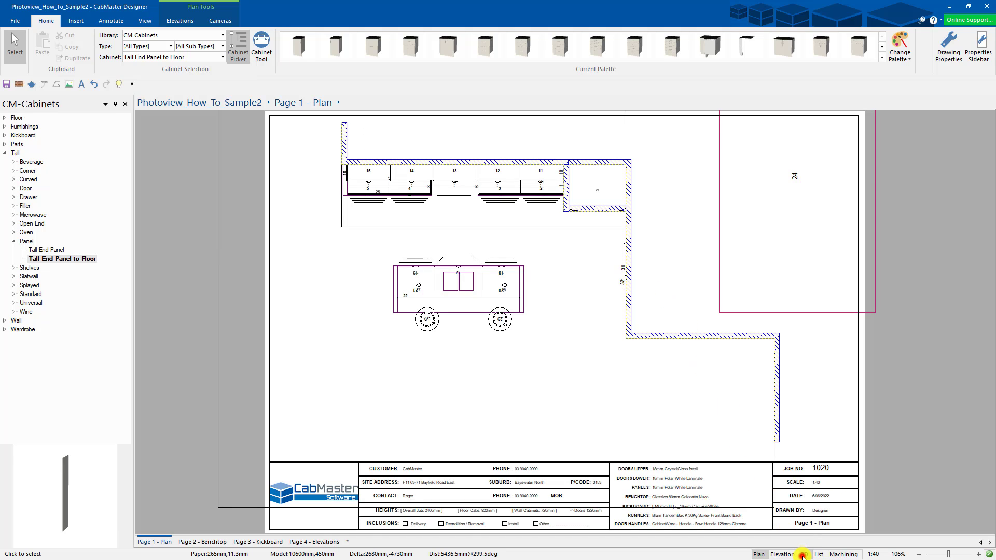
{"action": "left_click", "coordinate": [803, 555]}
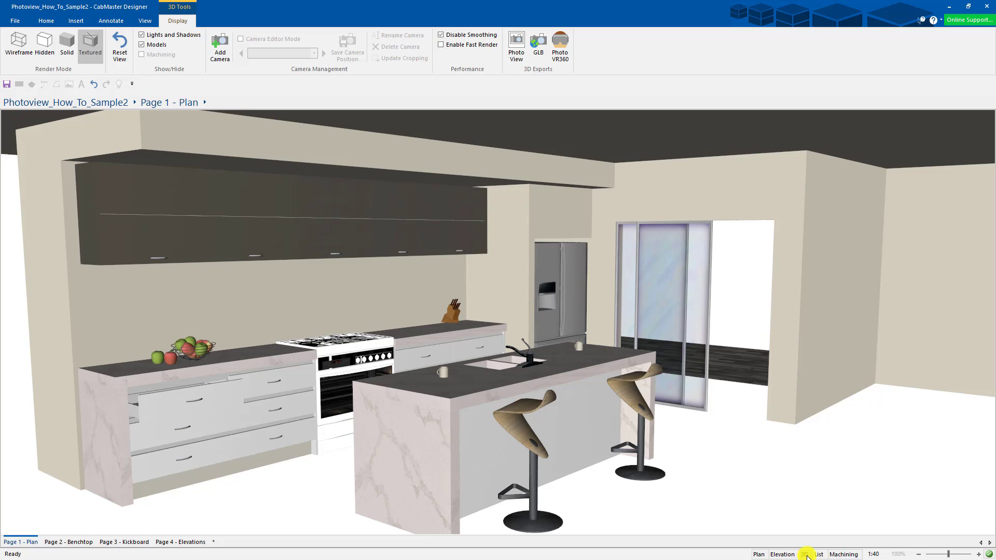
{"action": "left_click", "coordinate": [759, 555]}
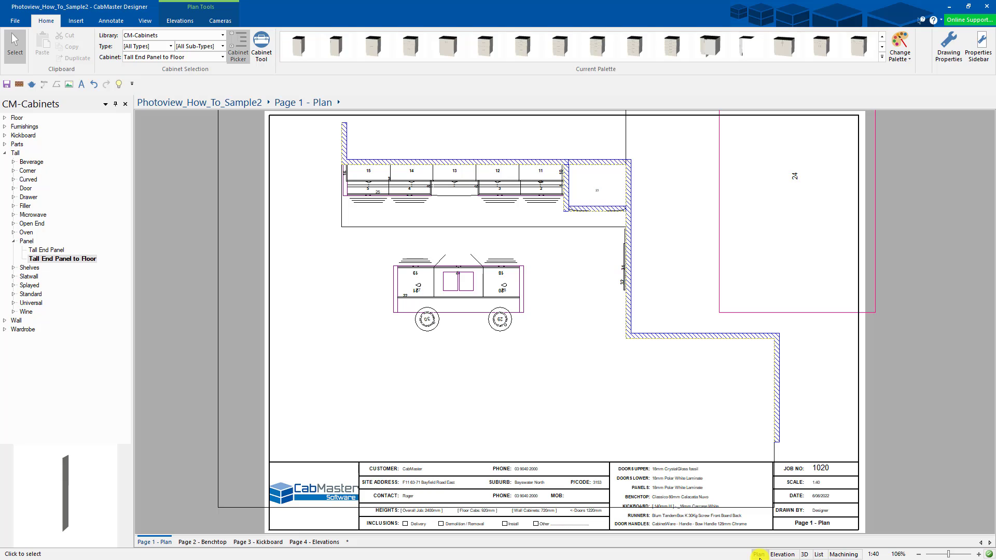
- Move floor panel 24 back into the corner behind the wall opening and save the job
{"action": "left_click_drag", "start_coordinate": [797, 256], "coordinate": [704, 276]}
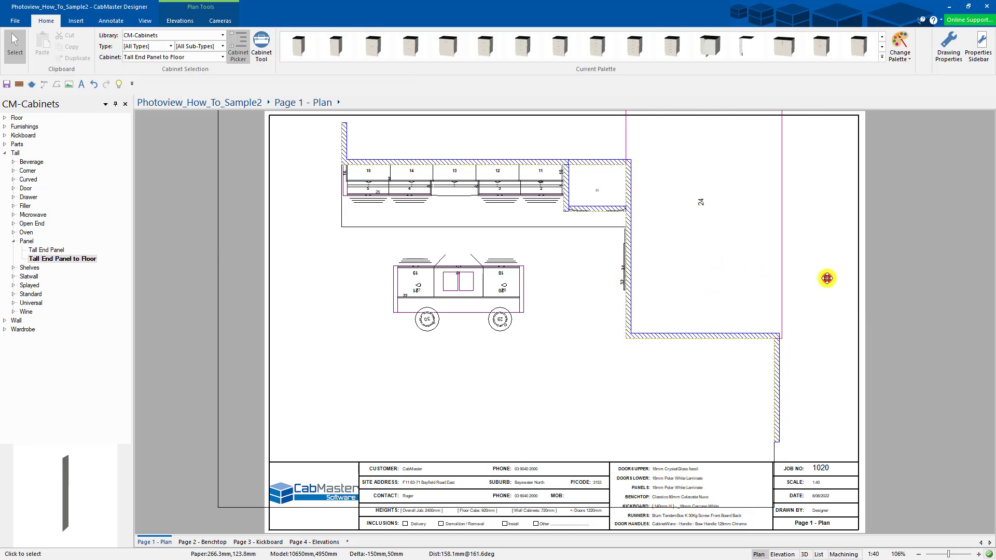
{"action": "left_click", "coordinate": [827, 278]}
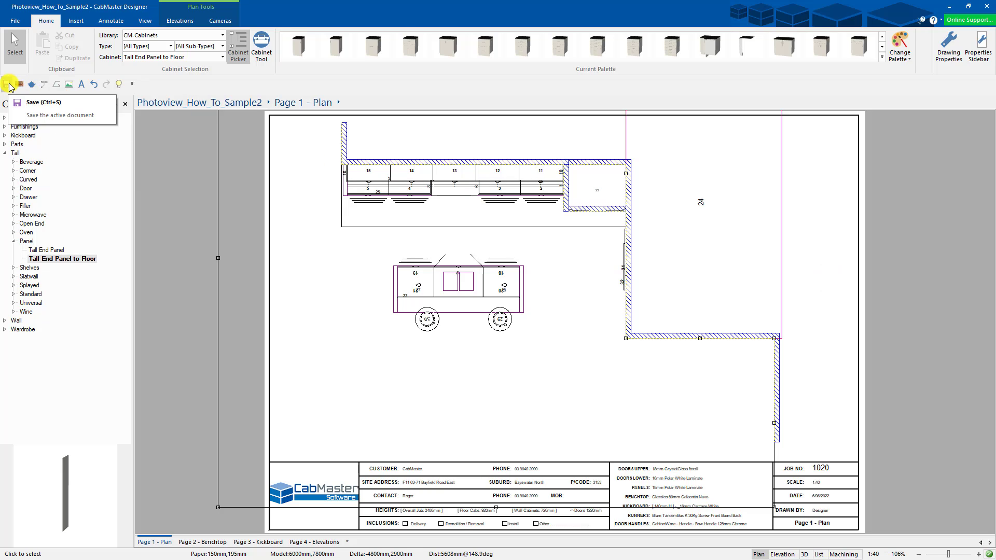
{"action": "left_click", "coordinate": [9, 85]}
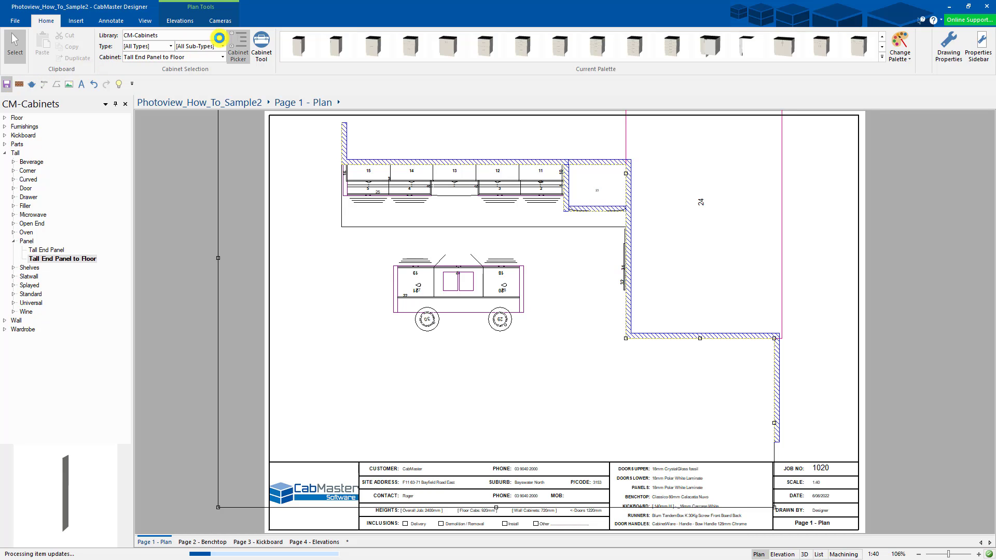
- Choose Floor from the CM-Design library and place it in the plan beside the stove-side benches and island
{"action": "left_click", "coordinate": [222, 36]}
{"action": "left_click", "coordinate": [150, 94]}
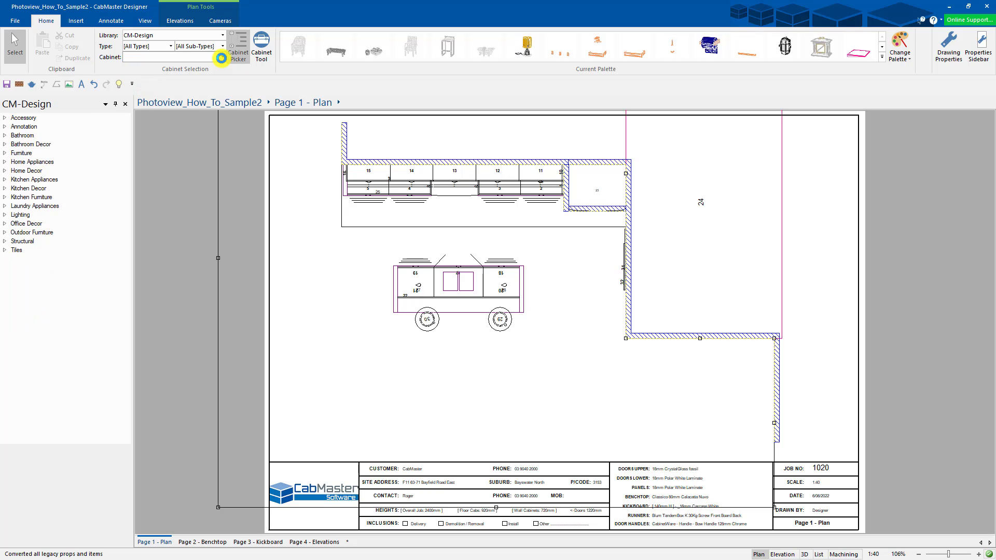
{"action": "left_click", "coordinate": [221, 60]}
{"action": "left_click", "coordinate": [221, 58]}
{"action": "type", "text": "Flood Light"}
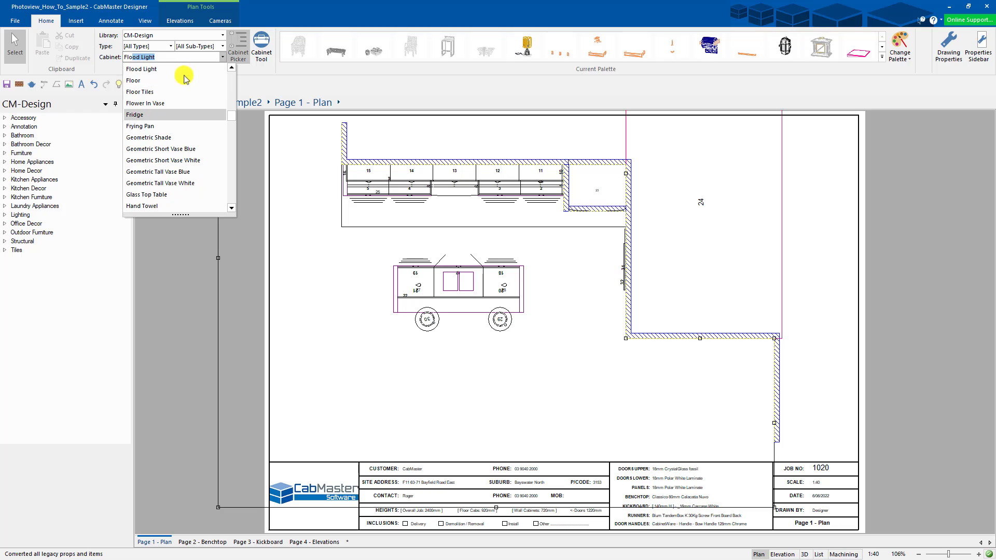
{"action": "left_click", "coordinate": [147, 82]}
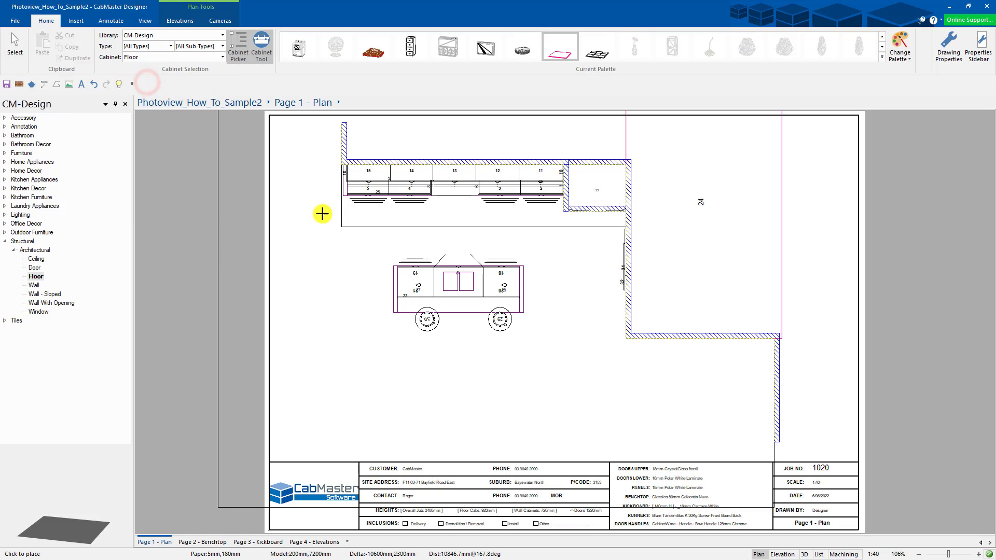
{"action": "left_click", "coordinate": [344, 230]}
{"action": "left_click_drag", "start_coordinate": [261, 236], "coordinate": [241, 219]}
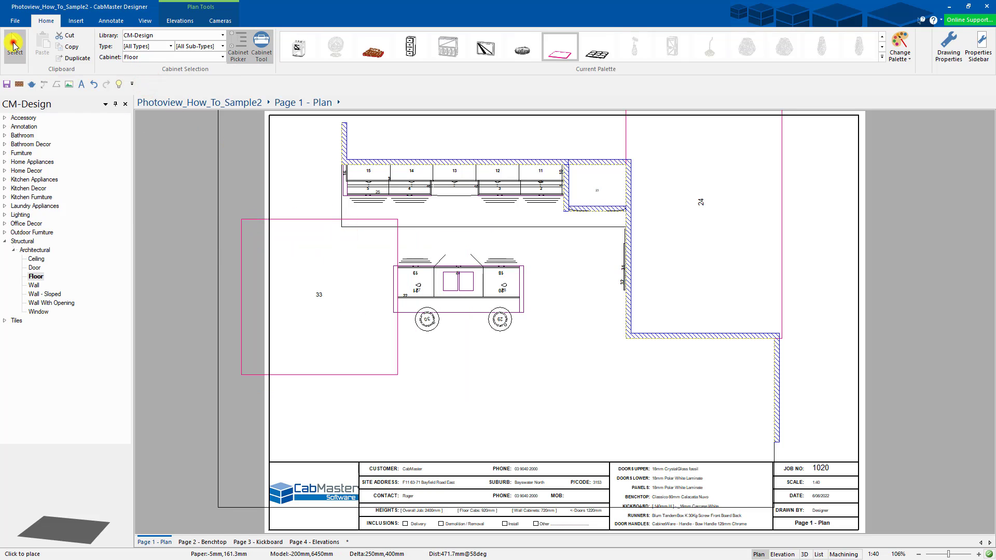
- Set the new floor beside the island to the Seamless Timber Laminate 2 style
{"action": "left_click", "coordinate": [13, 42]}
{"action": "double_click", "coordinate": [319, 296]}
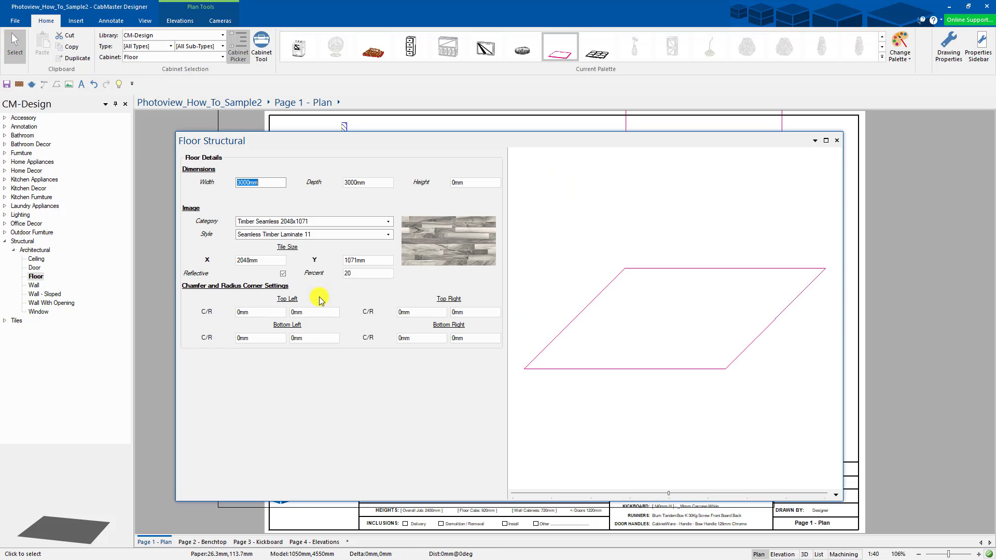
{"action": "left_click", "coordinate": [311, 235]}
{"action": "left_click", "coordinate": [313, 274]}
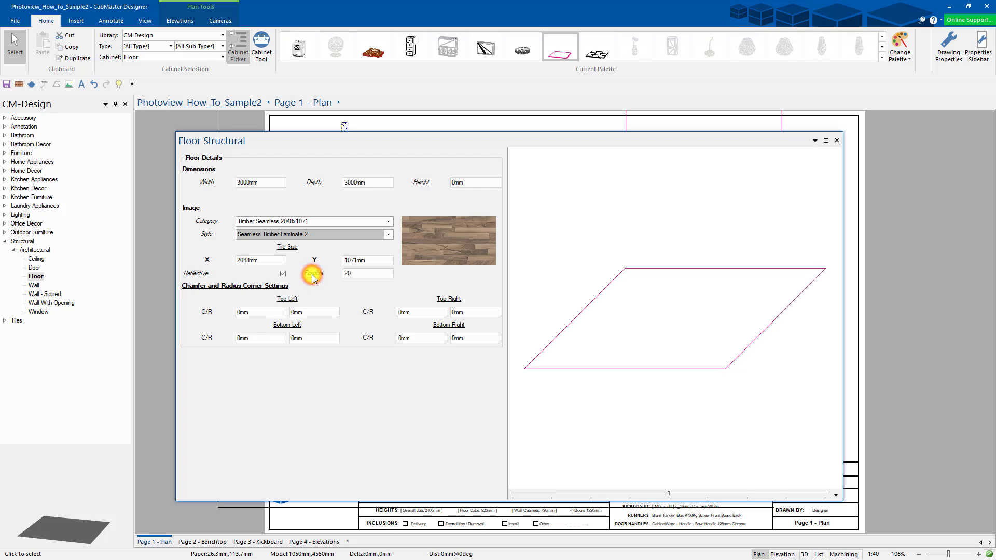
{"action": "left_click", "coordinate": [836, 142]}
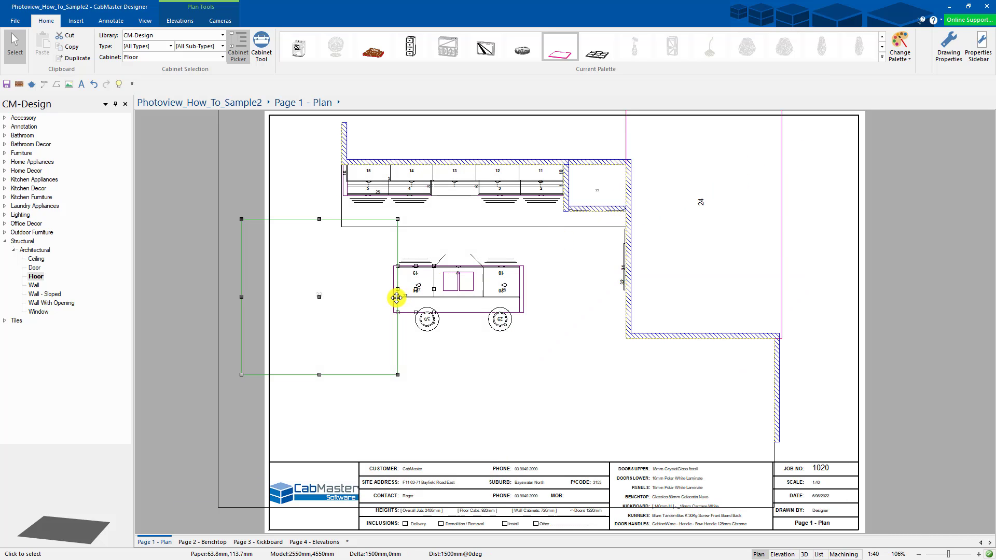
- Stretch the new floor sideways, upward and downward in the plan so it covers the whole kitchen area
{"action": "left_click_drag", "start_coordinate": [396, 296], "coordinate": [787, 296]}
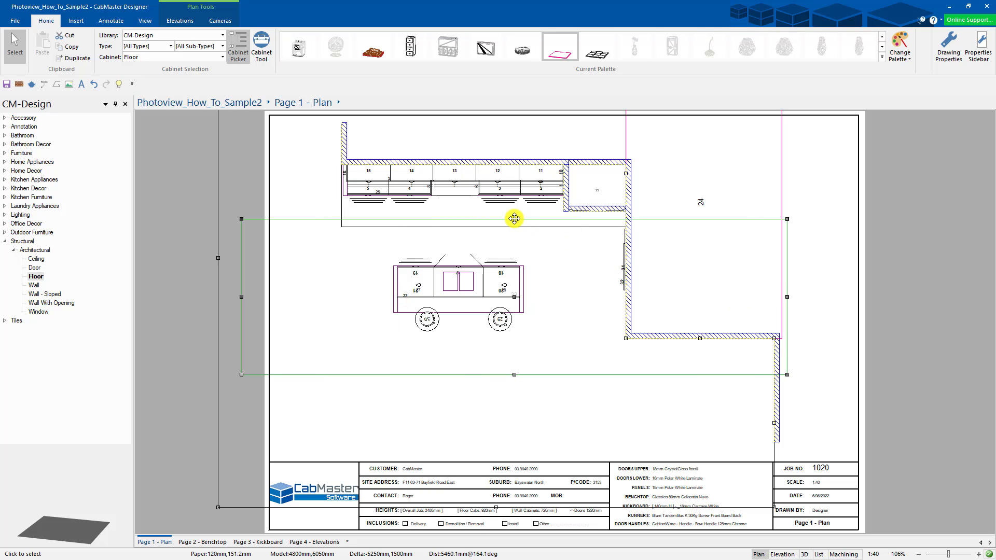
{"action": "left_click_drag", "start_coordinate": [514, 218], "coordinate": [493, 120]}
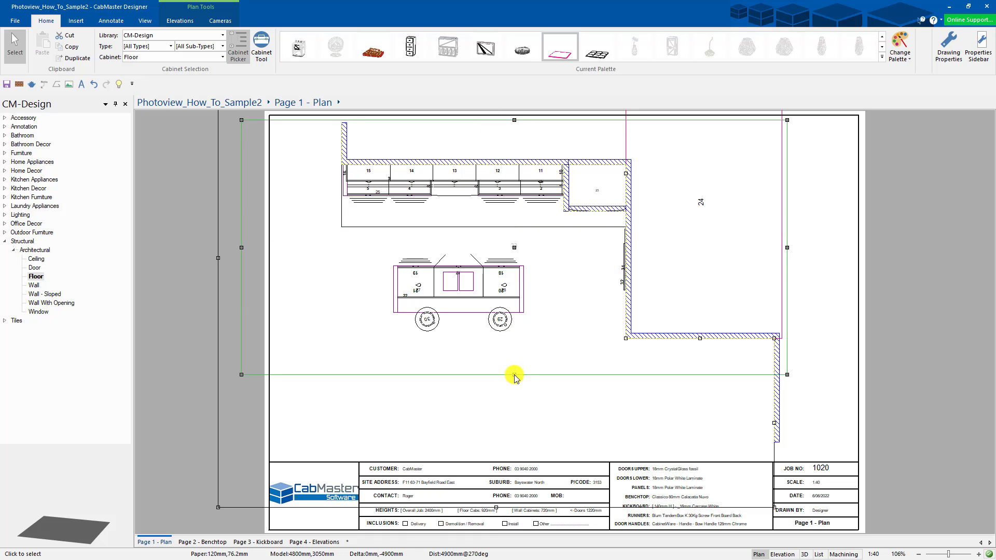
{"action": "left_click_drag", "start_coordinate": [514, 375], "coordinate": [498, 507]}
{"action": "left_click", "coordinate": [806, 369]}
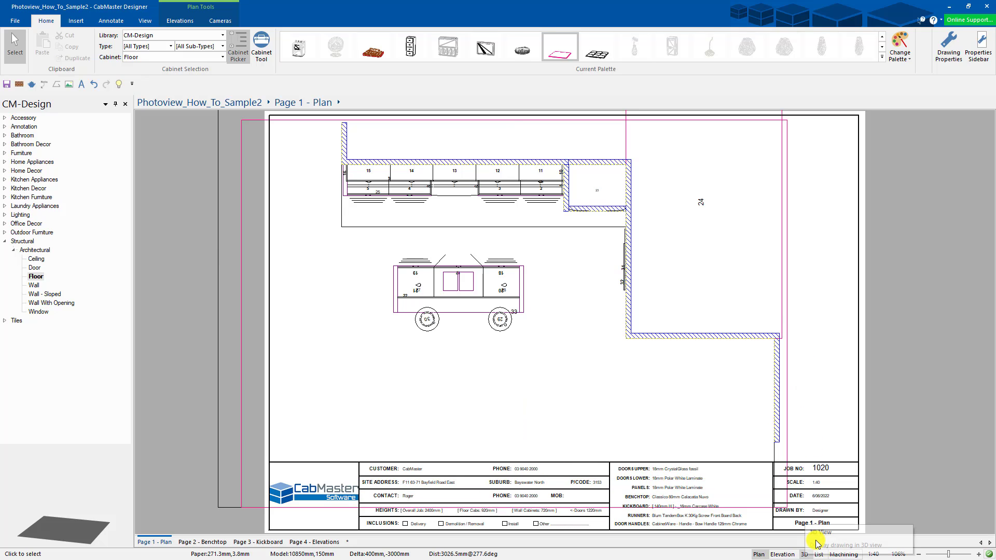
{"action": "right_click", "coordinate": [119, 84]}
{"action": "left_click", "coordinate": [119, 84]}
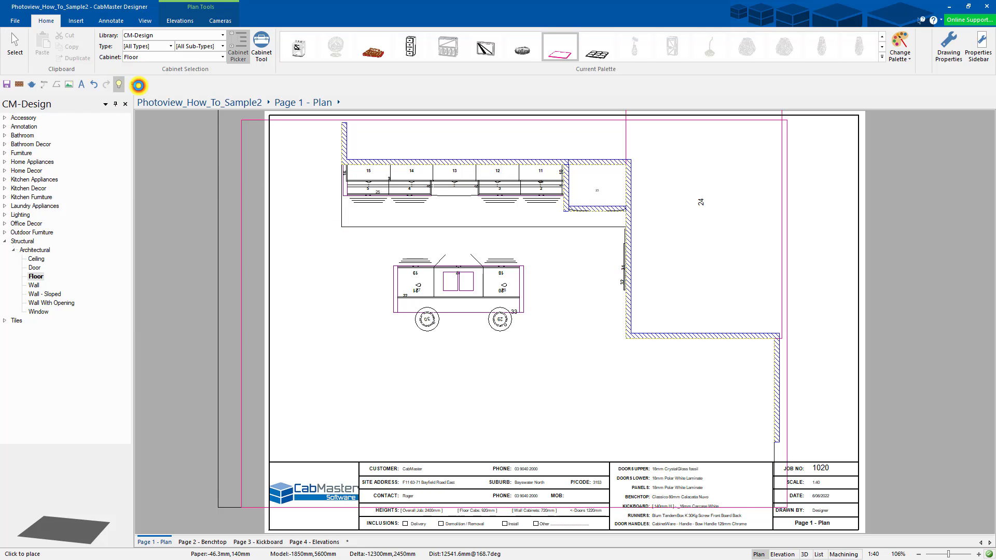
{"action": "left_click", "coordinate": [351, 214]}
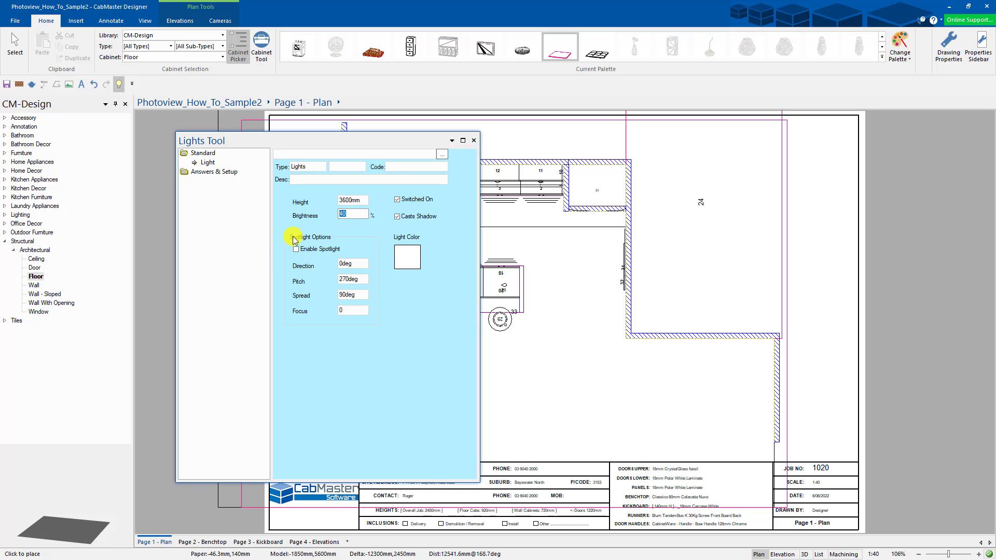
{"action": "left_click", "coordinate": [473, 140]}
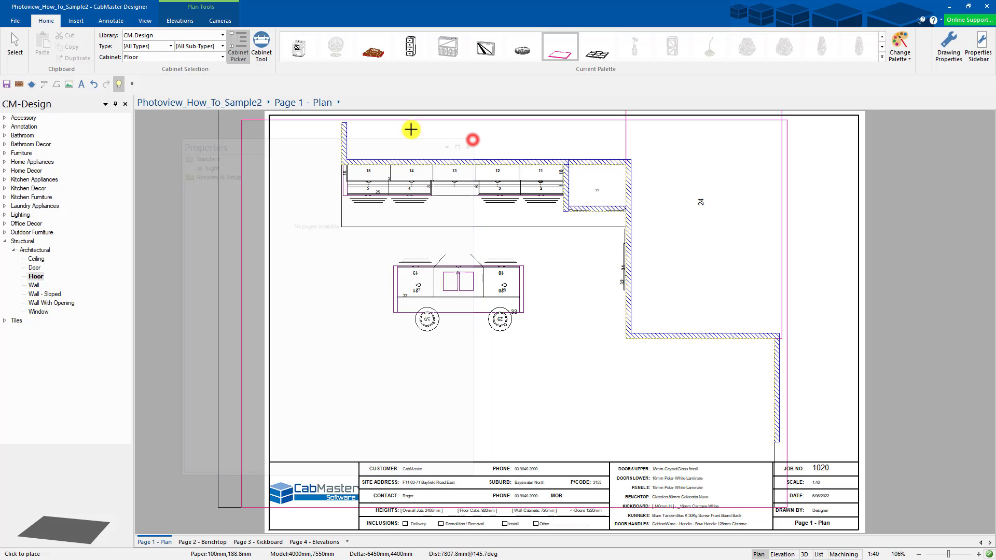
- Set the height for new lights to 2695 mm in the Lights tool properties
{"action": "right_click", "coordinate": [119, 86]}
{"action": "left_click", "coordinate": [141, 87]}
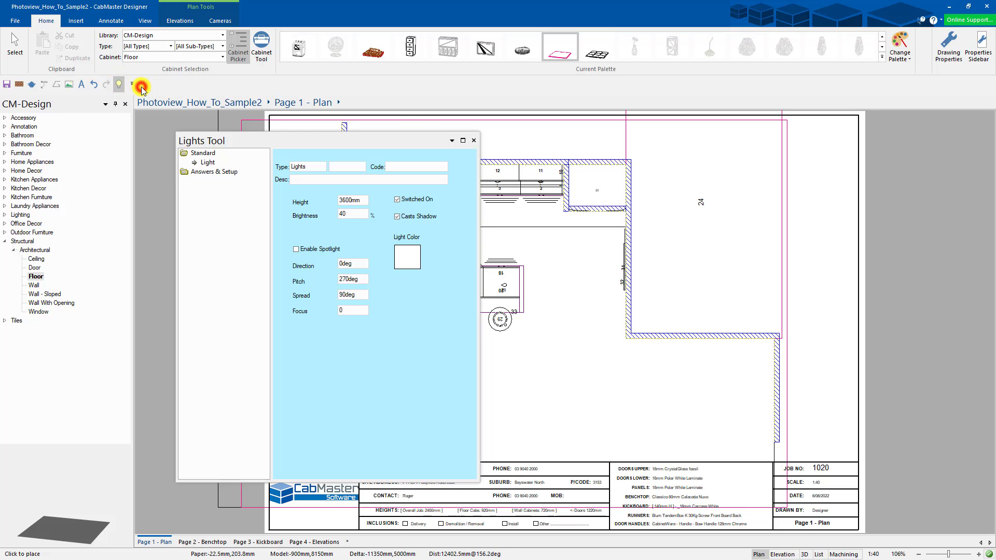
{"action": "left_click", "coordinate": [356, 200]}
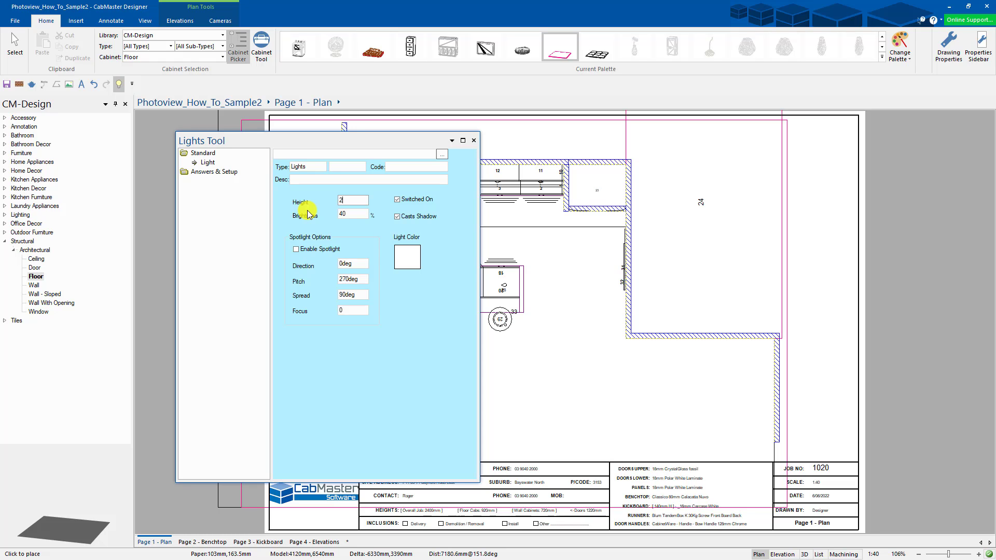
{"action": "type", "text": "2695"}
{"action": "key", "text": "Tab"}
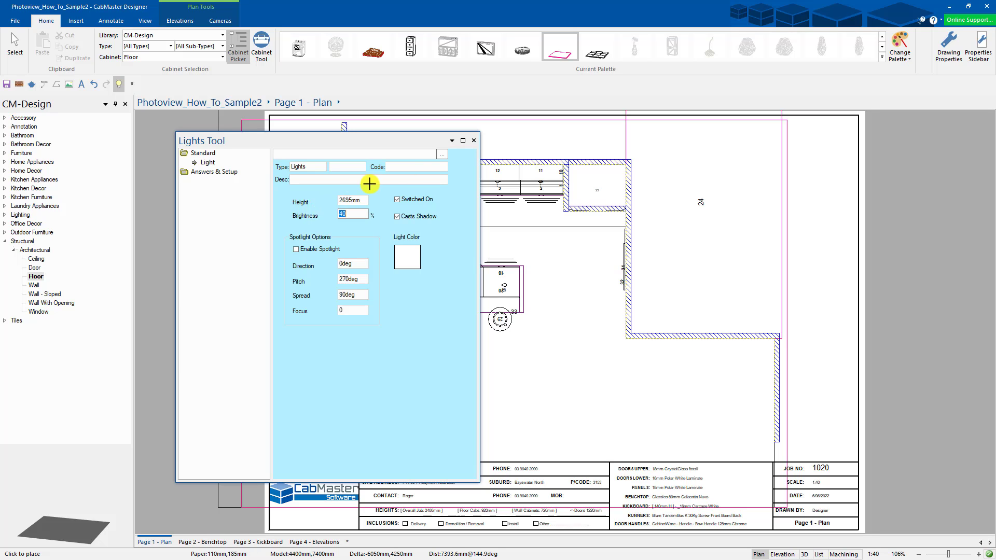
{"action": "left_click", "coordinate": [474, 141]}
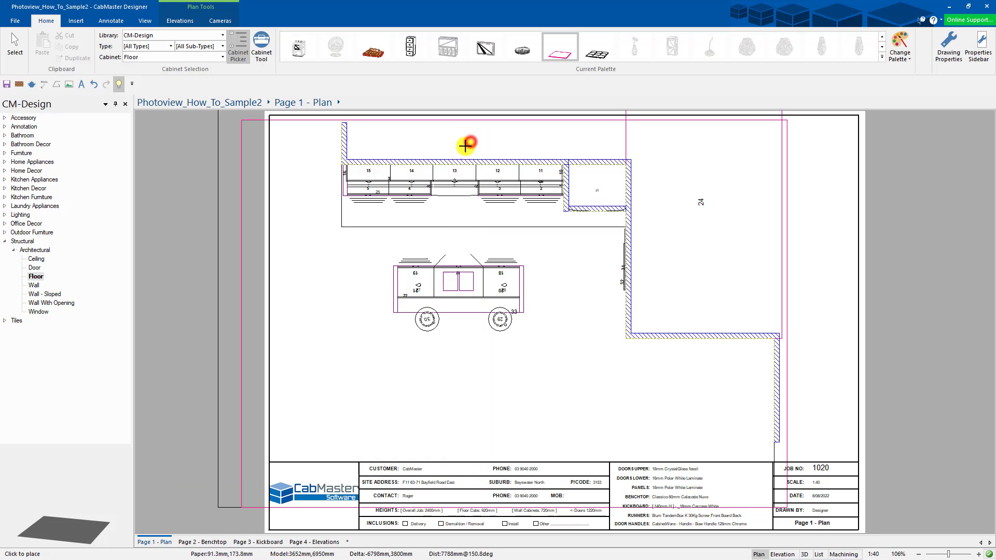
- Place three lights in the plan: one over each end of the island and one in front of the stove
{"action": "left_click", "coordinate": [415, 284]}
{"action": "left_click", "coordinate": [497, 286]}
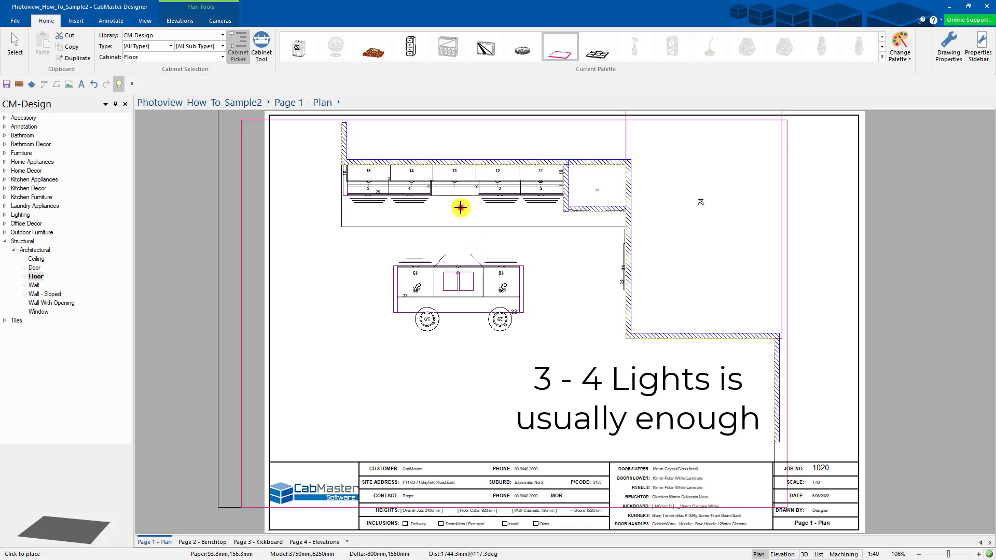
{"action": "left_click", "coordinate": [459, 208]}
{"action": "left_click", "coordinate": [18, 42]}
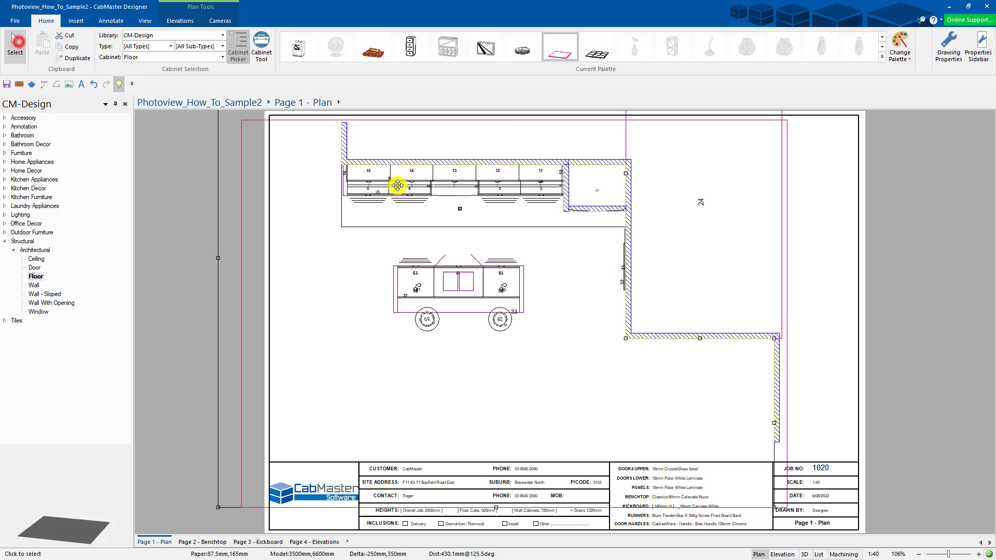
- Set the height of the light in front of the stove to 2395 mm and check the lighting in the 3D view
{"action": "double_click", "coordinate": [460, 209]}
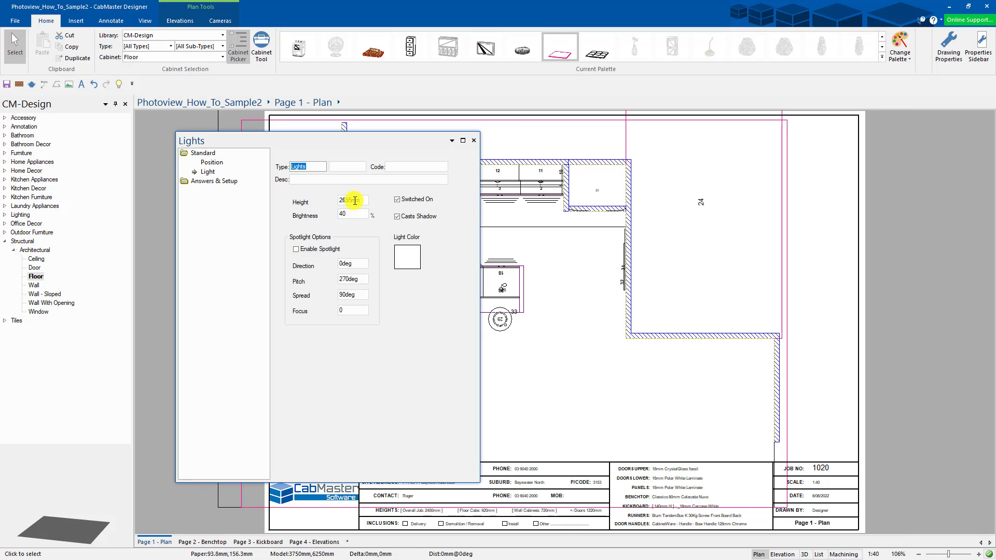
{"action": "double_click", "coordinate": [355, 201]}
{"action": "type", "text": "2395"}
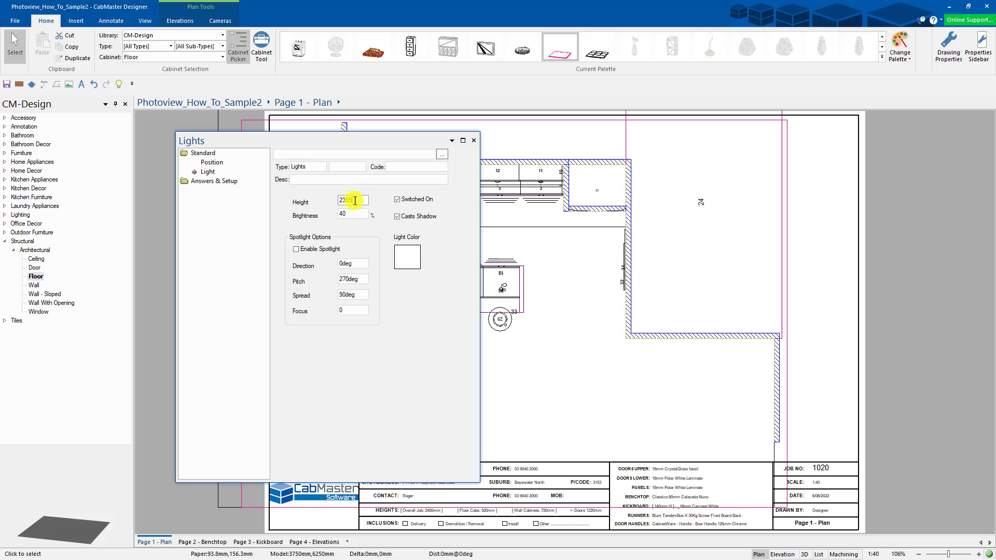
{"action": "key", "text": "Tab"}
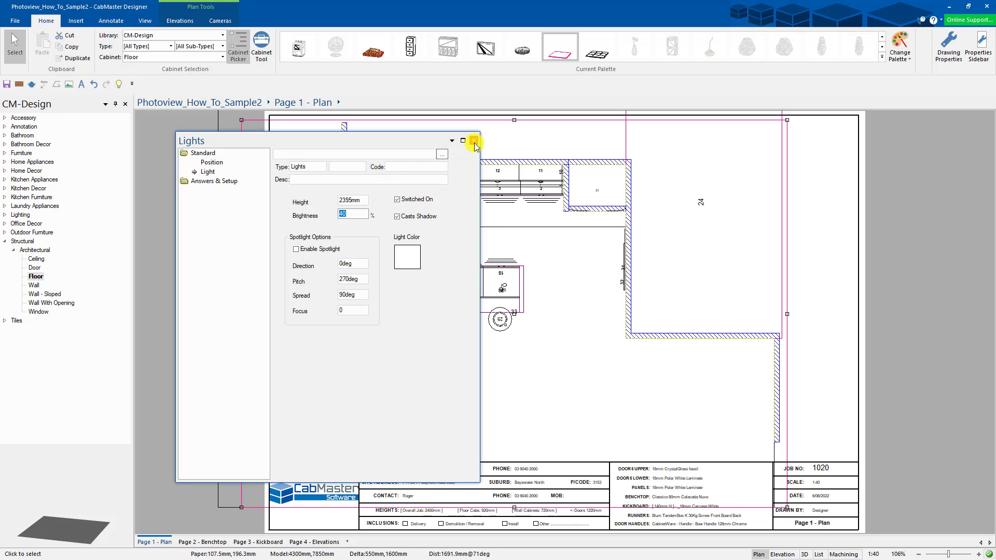
{"action": "left_click", "coordinate": [473, 140]}
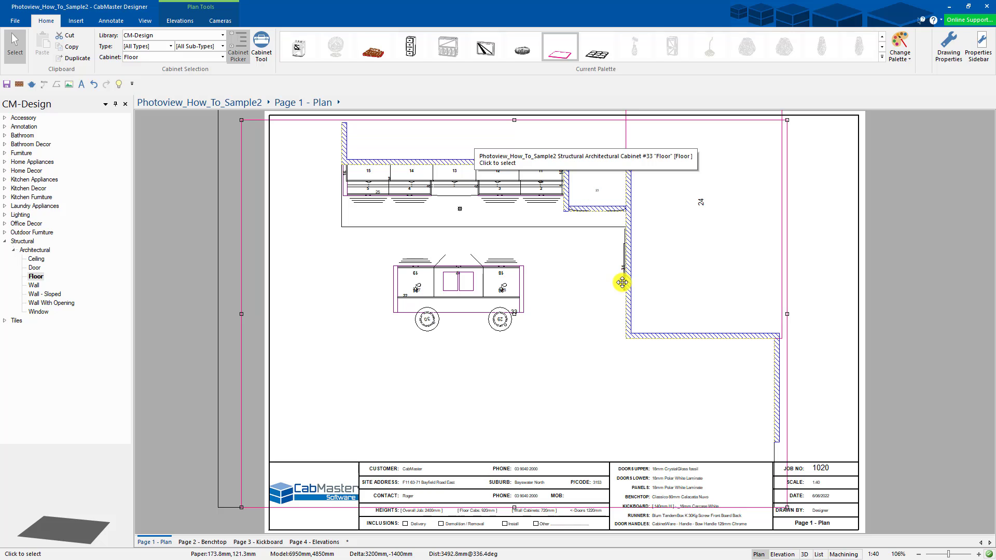
{"action": "left_click", "coordinate": [804, 553]}
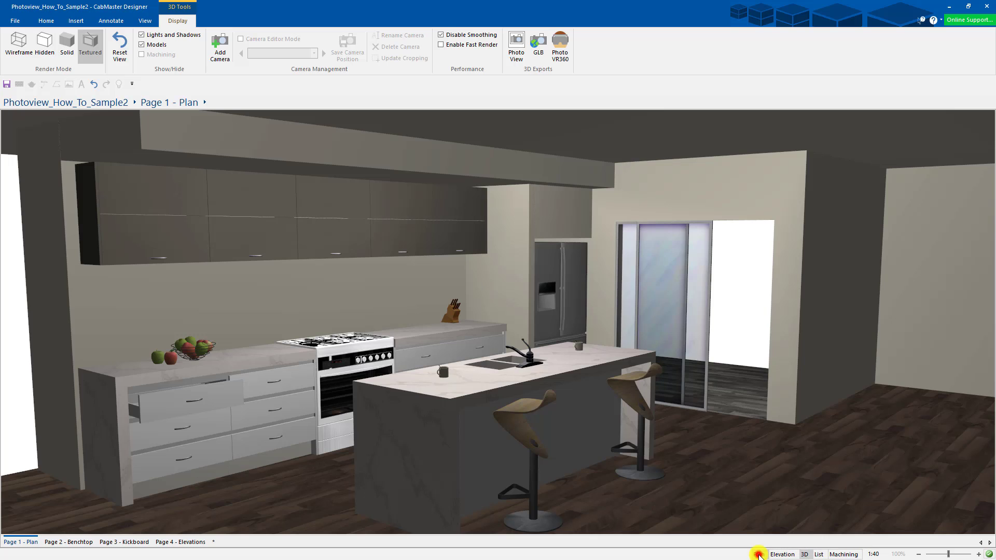
{"action": "left_click", "coordinate": [759, 555]}
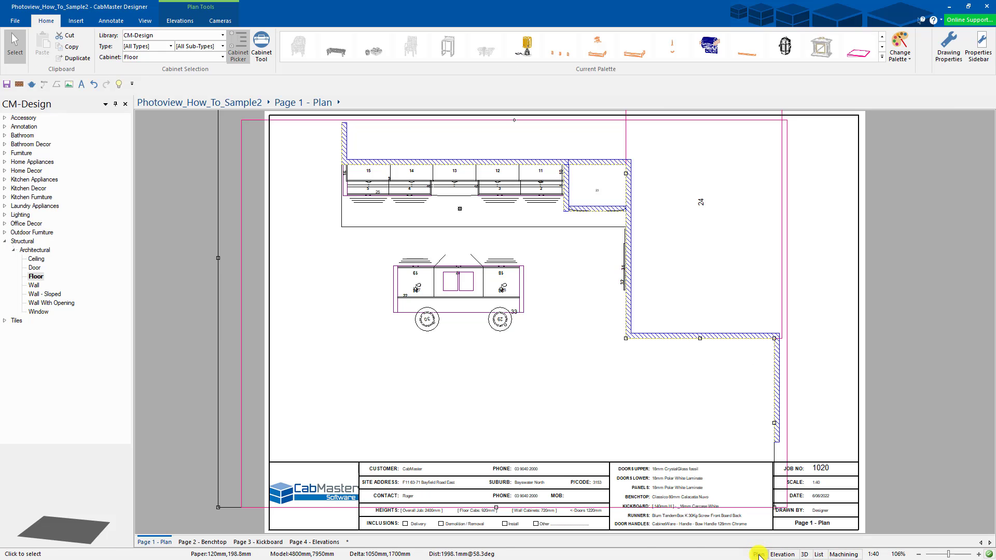
- Draw a 3950 mm wall along the outer edge of floor panel 24, ending at the existing wall corner
{"action": "left_click", "coordinate": [19, 84]}
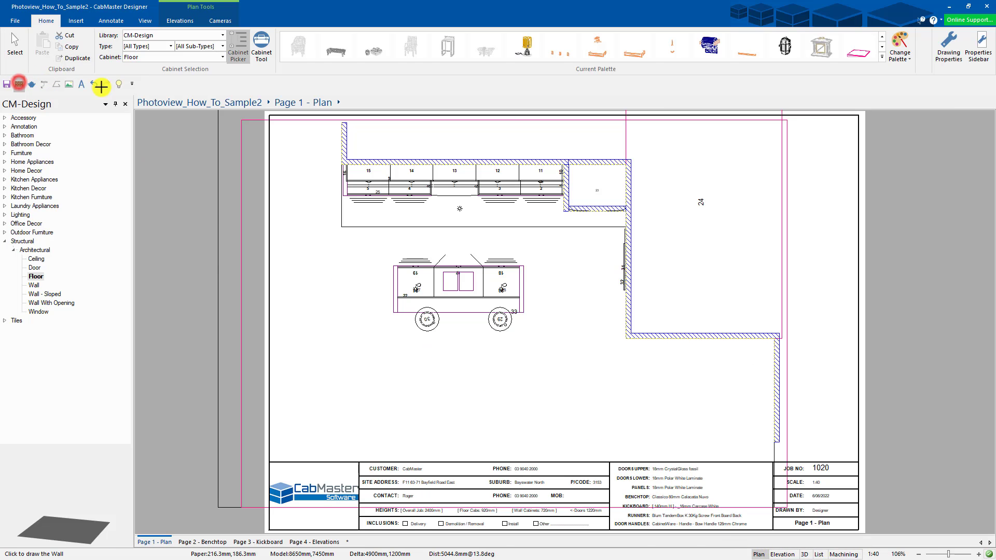
{"action": "left_click", "coordinate": [783, 134]}
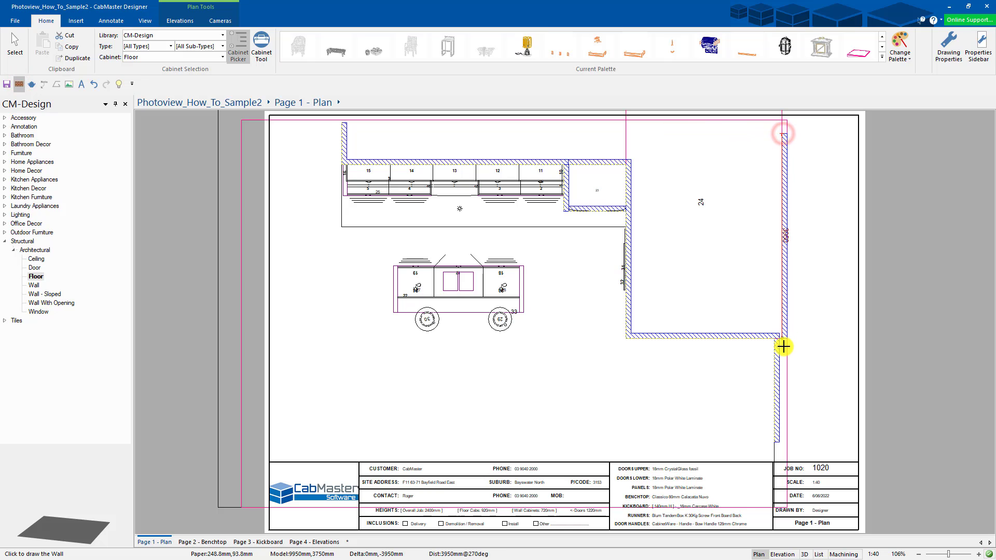
{"action": "left_click", "coordinate": [783, 346]}
{"action": "left_click", "coordinate": [14, 42]}
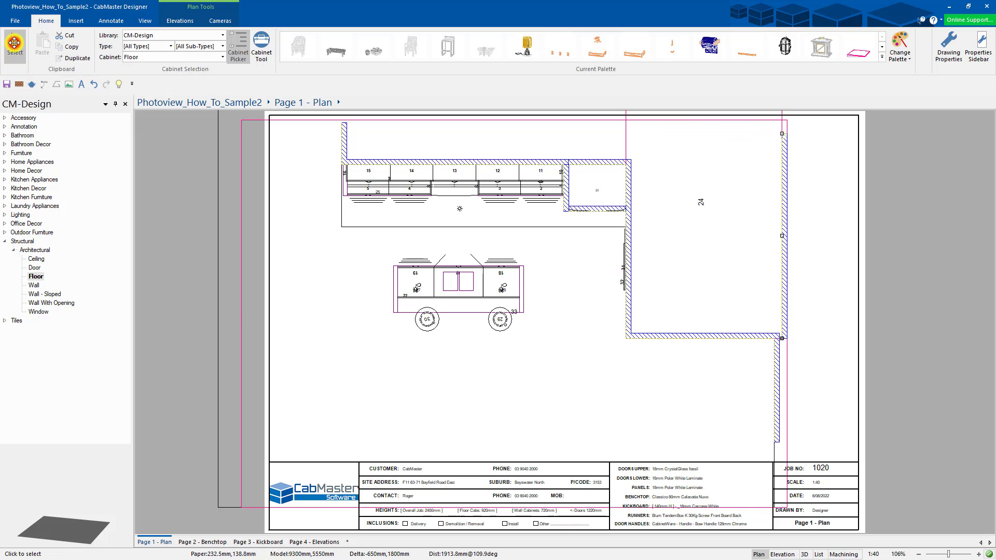
- Set the top height of the new outer wall to 2100 mm
{"action": "left_click", "coordinate": [782, 237]}
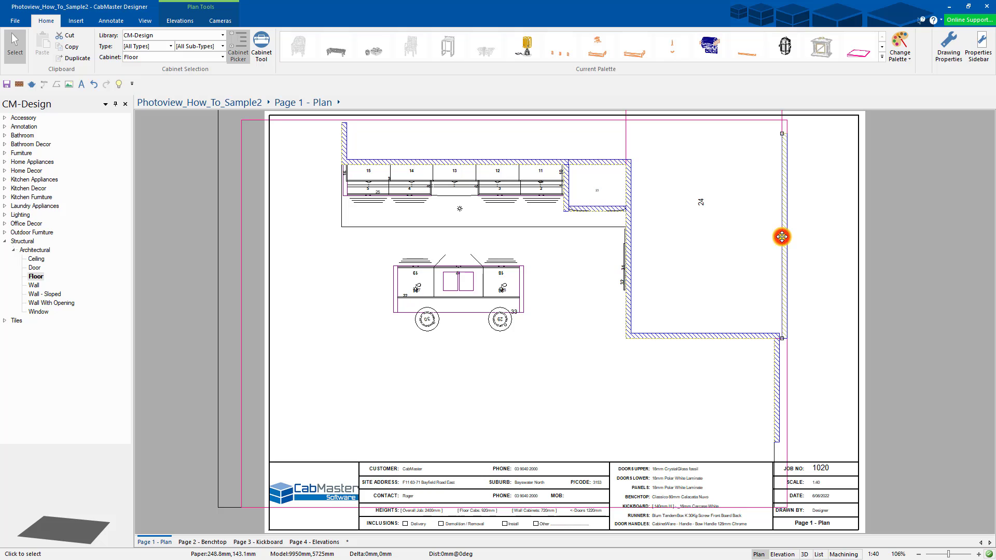
{"action": "double_click", "coordinate": [782, 237]}
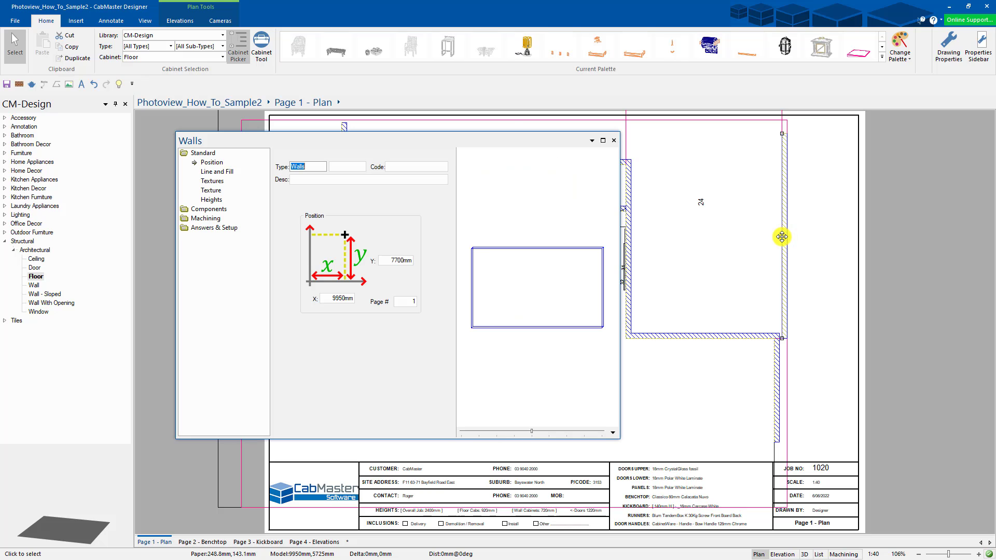
{"action": "left_click", "coordinate": [213, 200]}
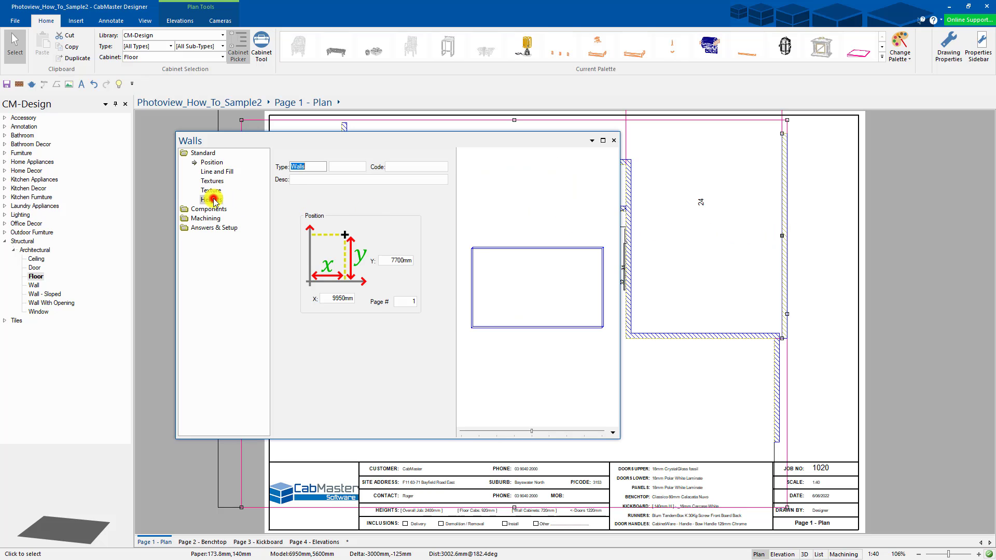
{"action": "double_click", "coordinate": [294, 243]}
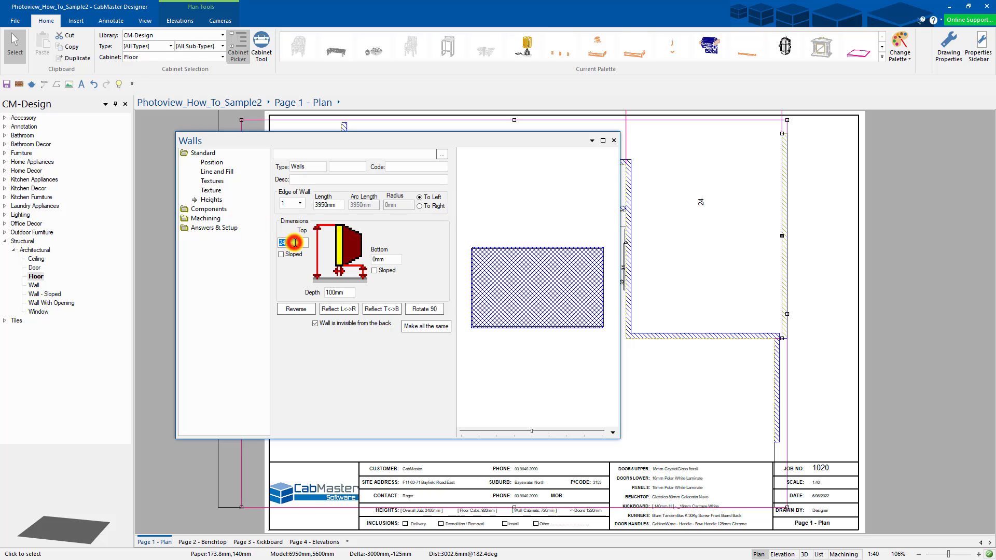
{"action": "type", "text": "2100"}
{"action": "key", "text": "Tab"}
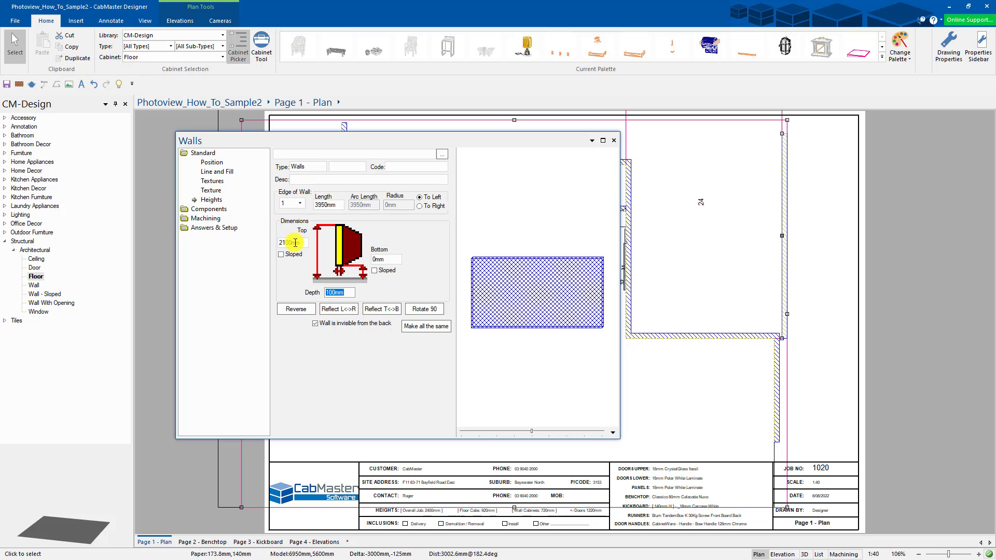
- Assign Brick 1.jpg from the Bitmap\Wall\Brick folder as the new wall's surface texture
{"action": "left_click", "coordinate": [208, 183]}
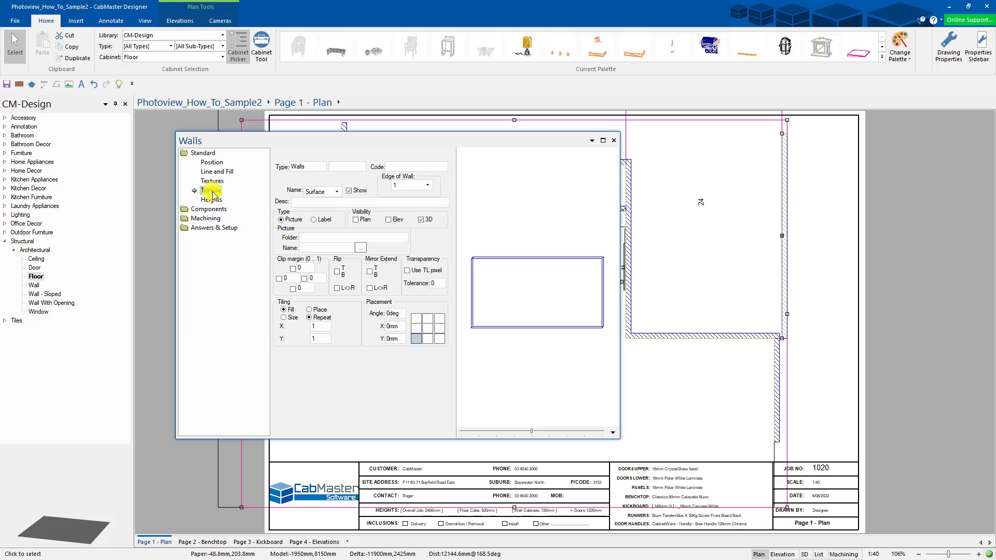
{"action": "left_click", "coordinate": [360, 250]}
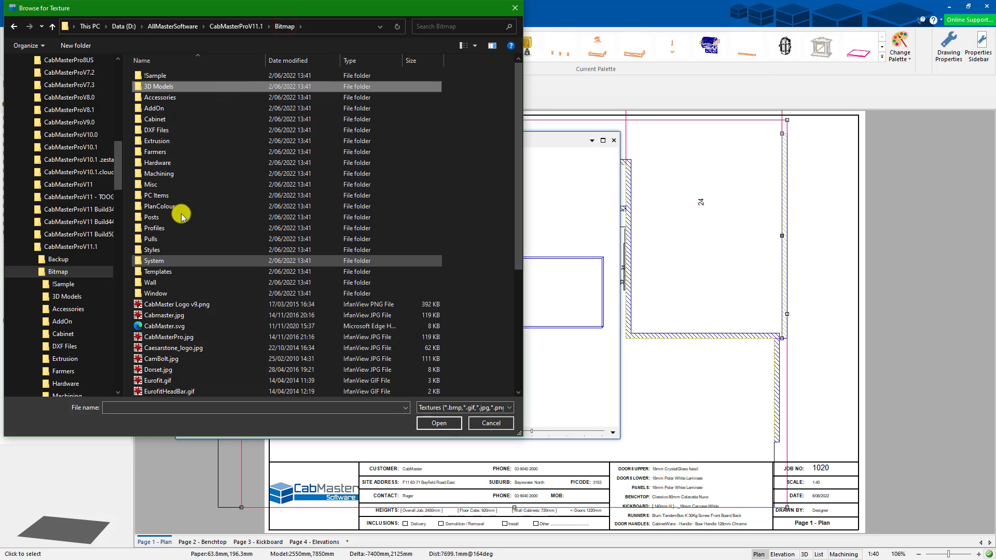
{"action": "left_click", "coordinate": [153, 282]}
{"action": "left_click", "coordinate": [155, 284]}
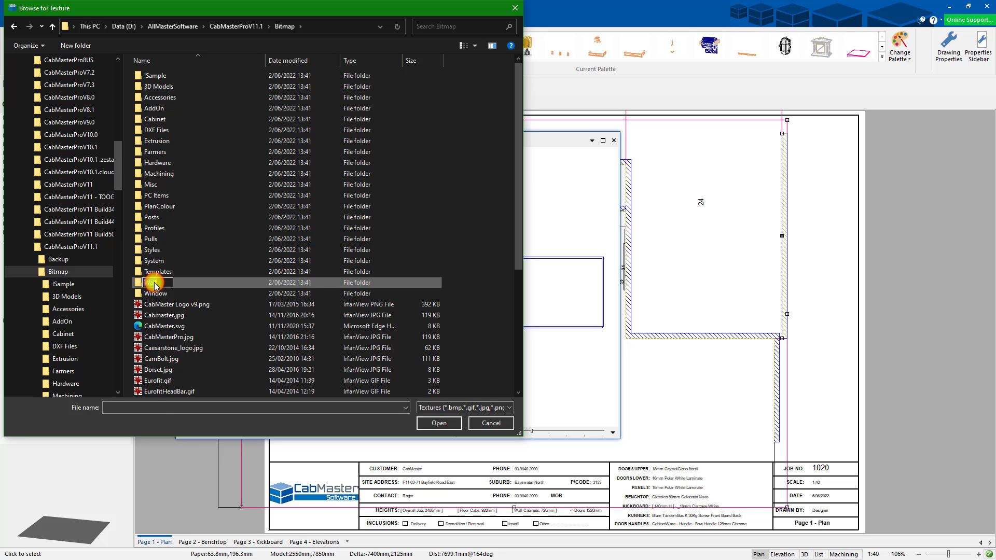
{"action": "double_click", "coordinate": [155, 285]}
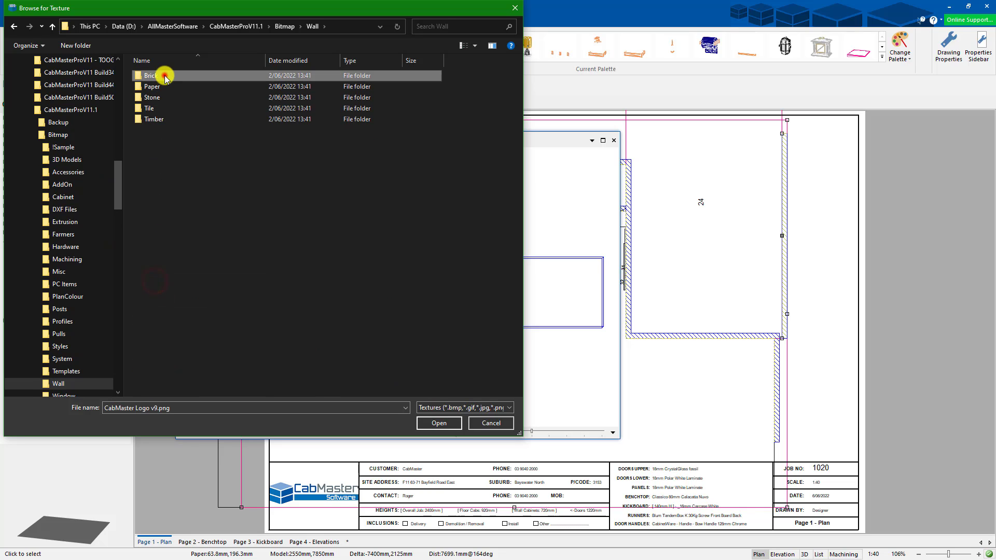
{"action": "double_click", "coordinate": [165, 77]}
{"action": "left_click", "coordinate": [164, 73]}
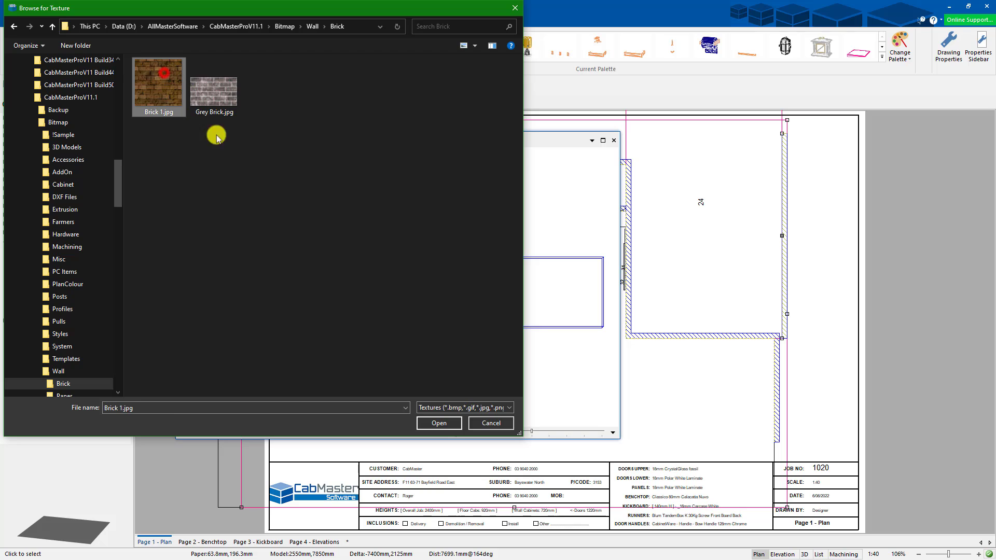
{"action": "left_click", "coordinate": [440, 424]}
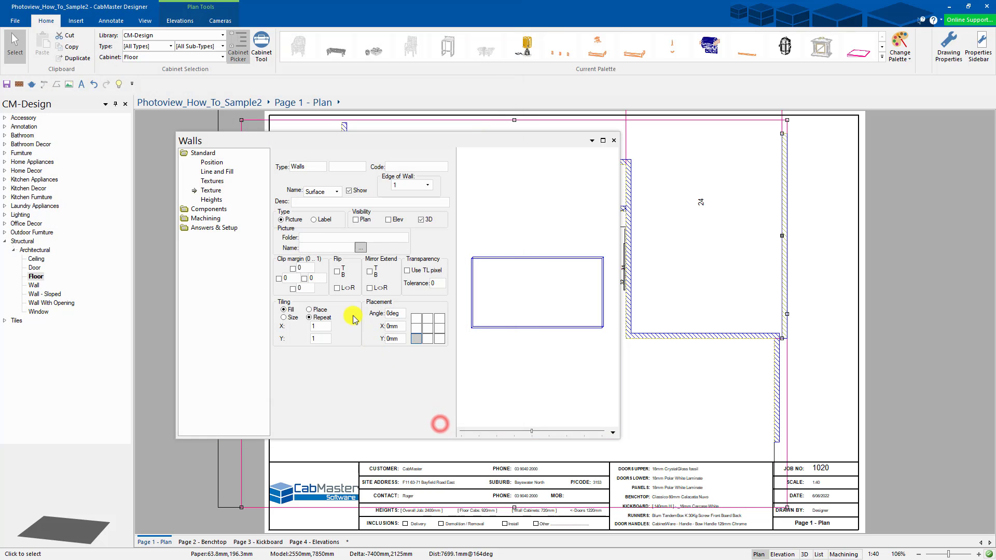
- Tile the brick texture by size instead of repeat count, entering the horizontal tile size and a vertical tile size of 700 mm
{"action": "left_click", "coordinate": [283, 317]}
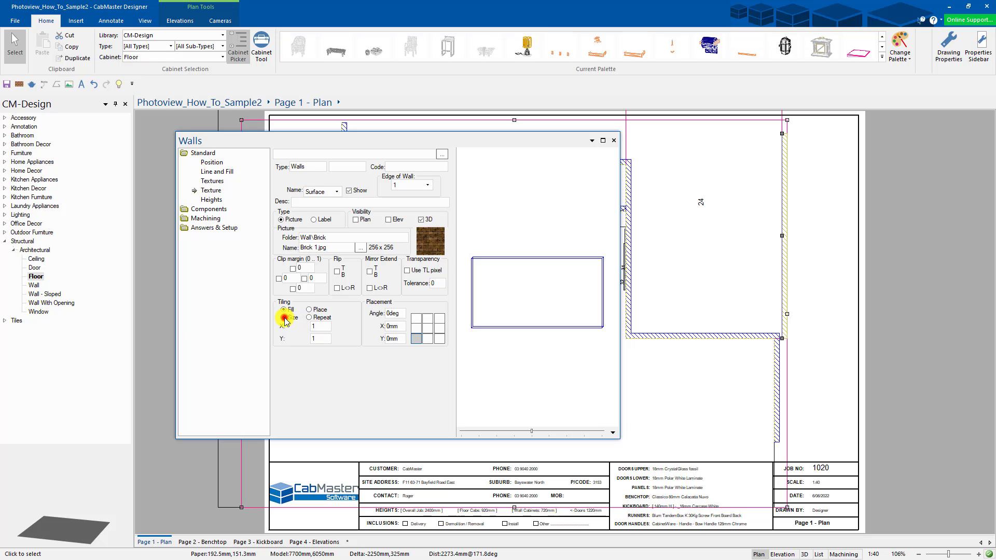
{"action": "double_click", "coordinate": [296, 327]}
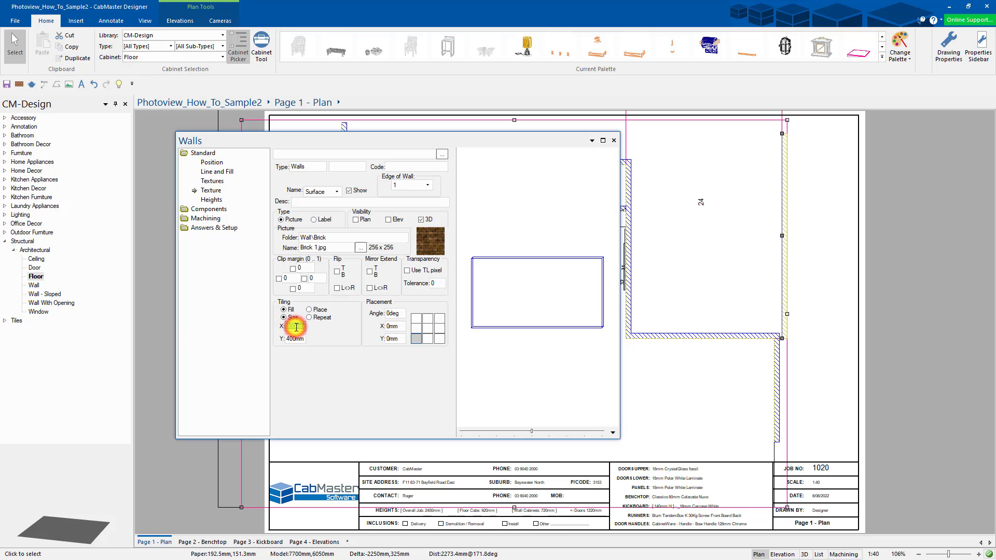
{"action": "type", "text": "100"}
{"action": "key", "text": "Tab"}
{"action": "key", "text": "Tab"}
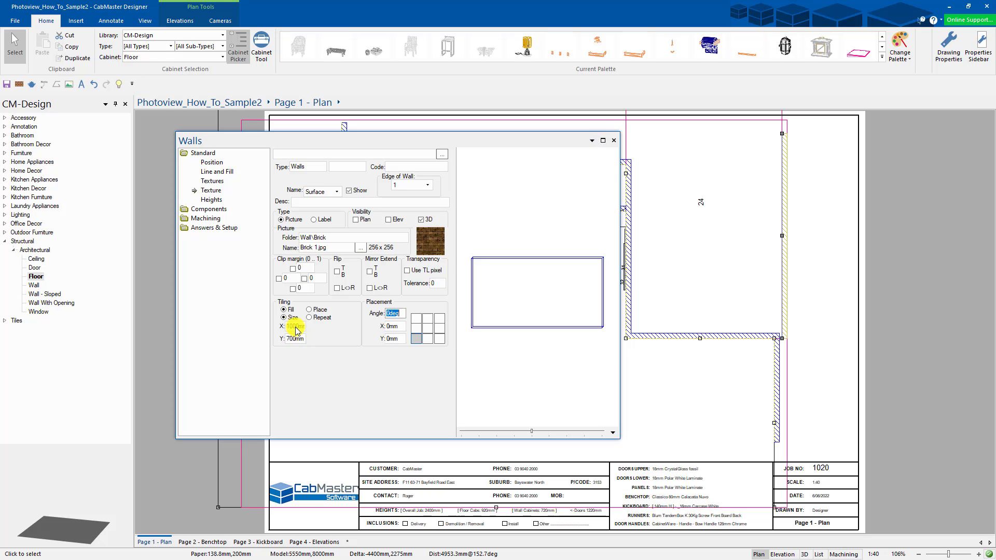
{"action": "left_click", "coordinate": [614, 141]}
- Check the brick wall in the 3D view, and save the drawing from the plan view
{"action": "left_click", "coordinate": [805, 554]}
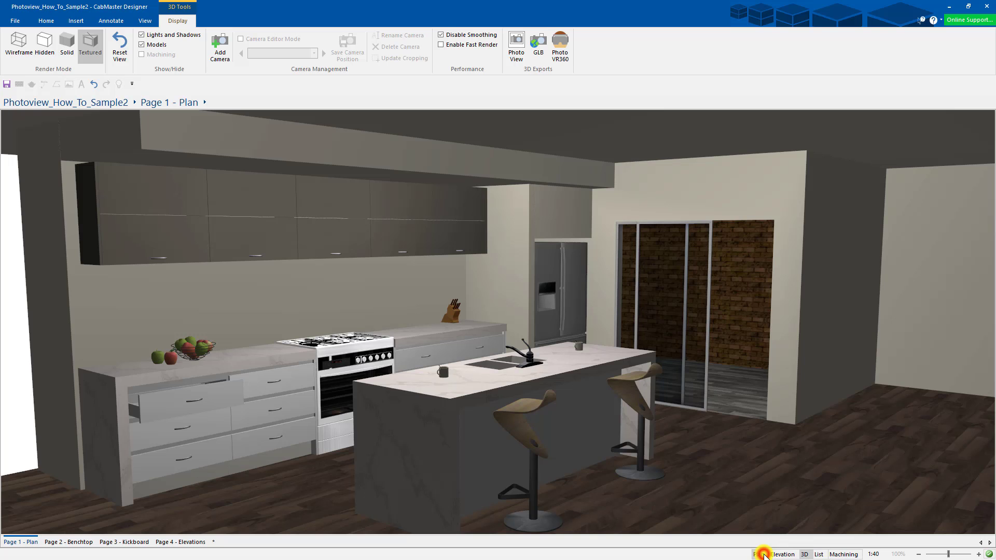
{"action": "left_click", "coordinate": [761, 554]}
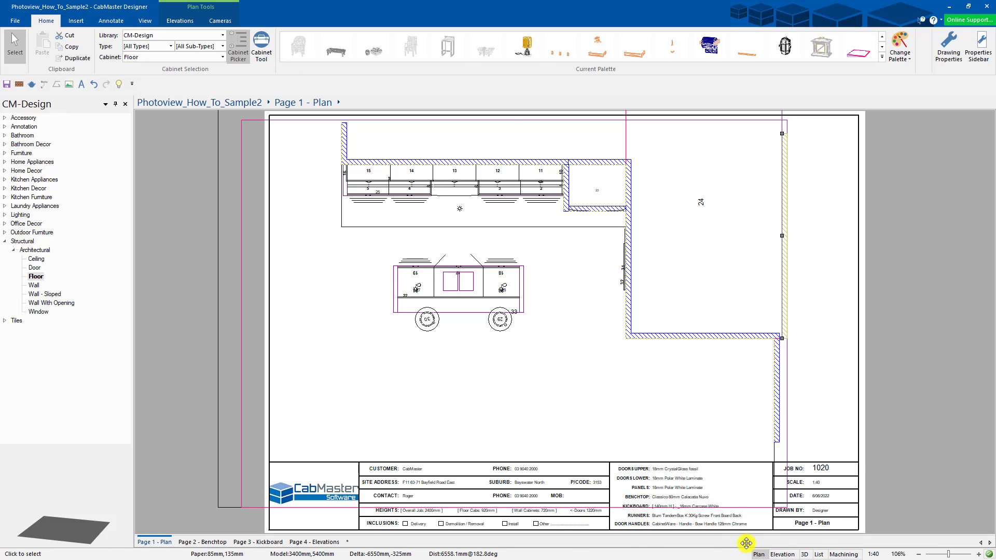
{"action": "left_click", "coordinate": [5, 85]}
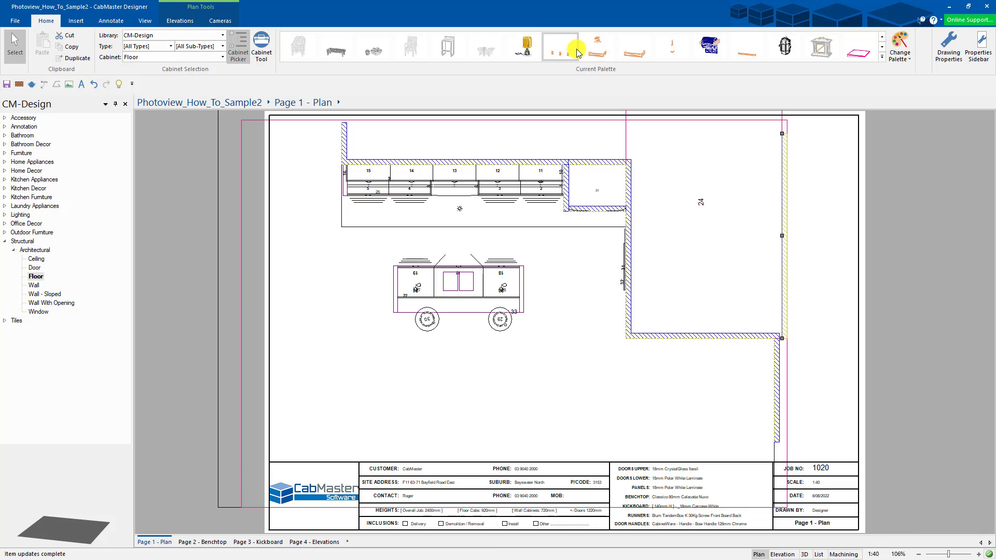
- Place a Swedish Style Couch against the indoor side of the horizontal wall below floor panel 24
{"action": "mouse_move", "coordinate": [577, 52]}
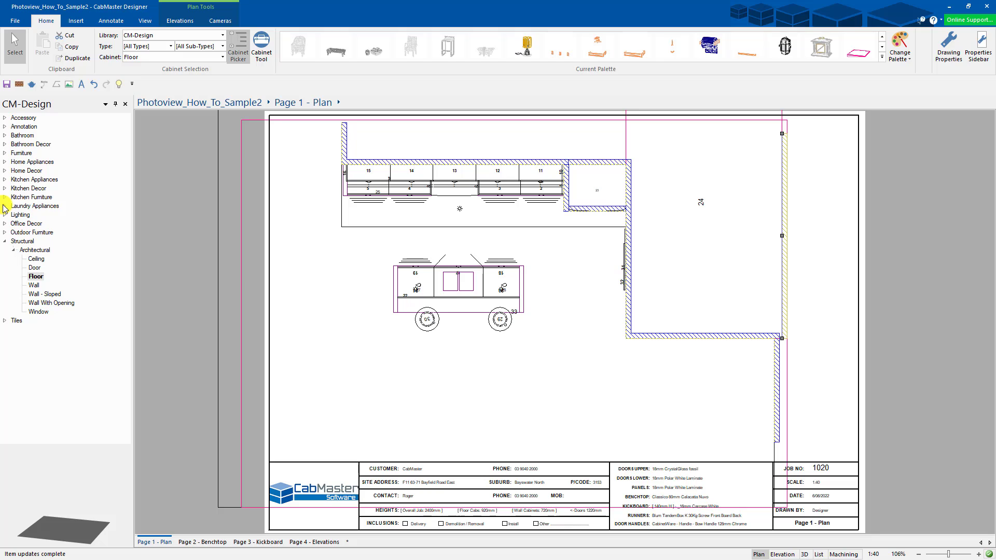
{"action": "left_click", "coordinate": [5, 171]}
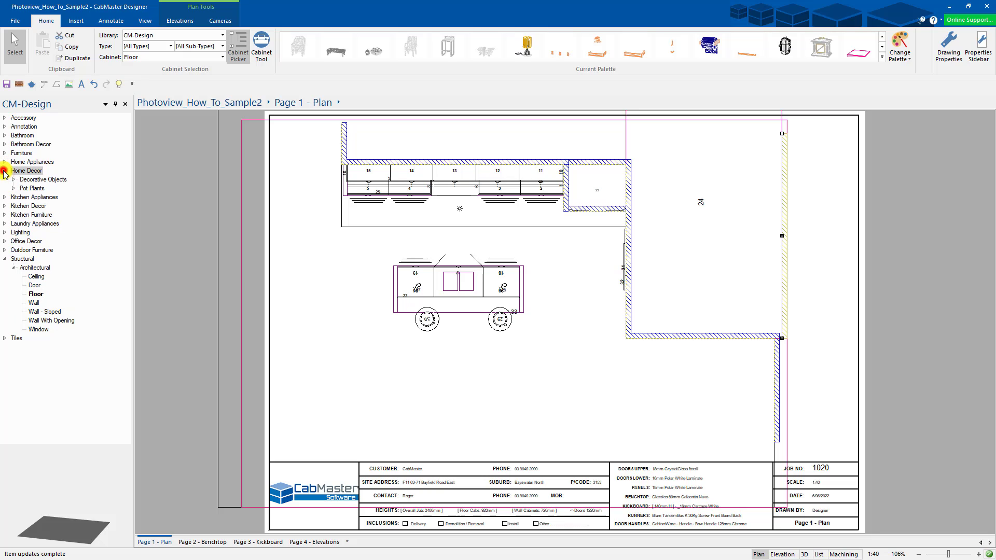
{"action": "left_click", "coordinate": [4, 170]}
{"action": "left_click", "coordinate": [5, 153]}
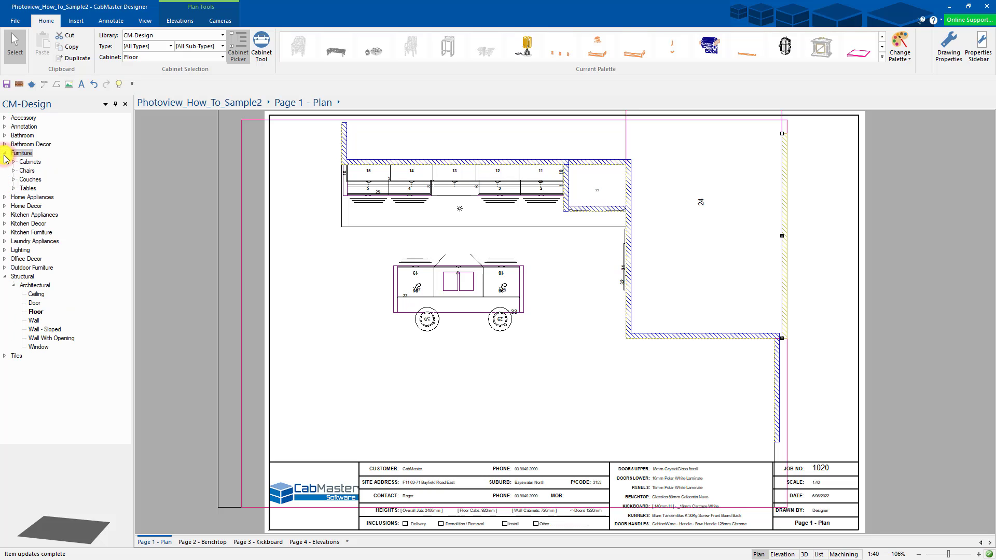
{"action": "left_click", "coordinate": [13, 179]}
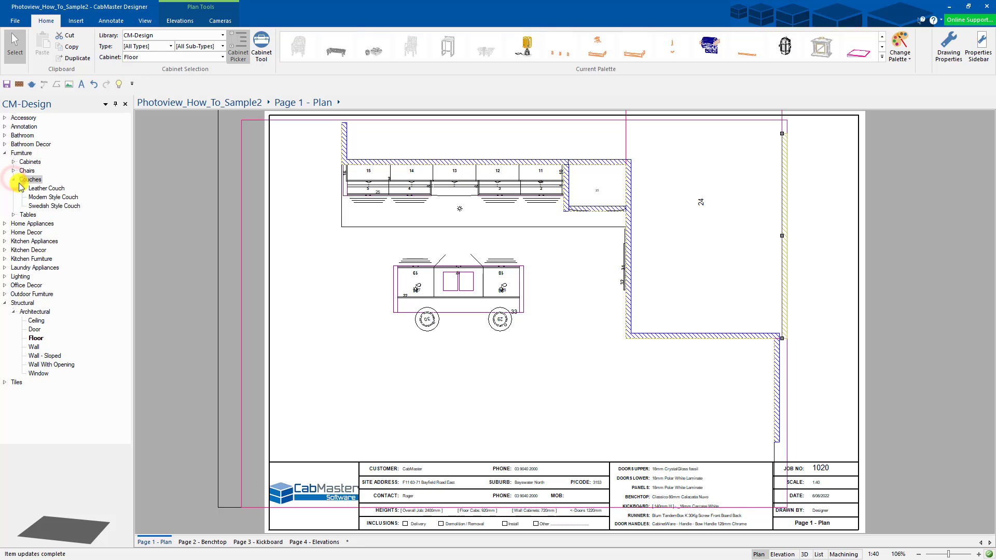
{"action": "left_click", "coordinate": [52, 206]}
{"action": "left_click", "coordinate": [608, 406]}
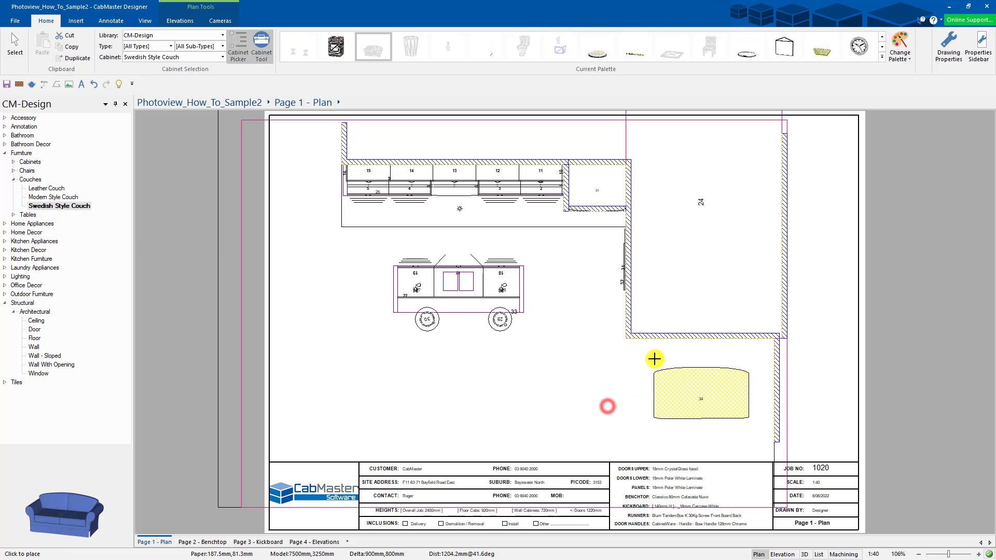
{"action": "left_click", "coordinate": [646, 341]}
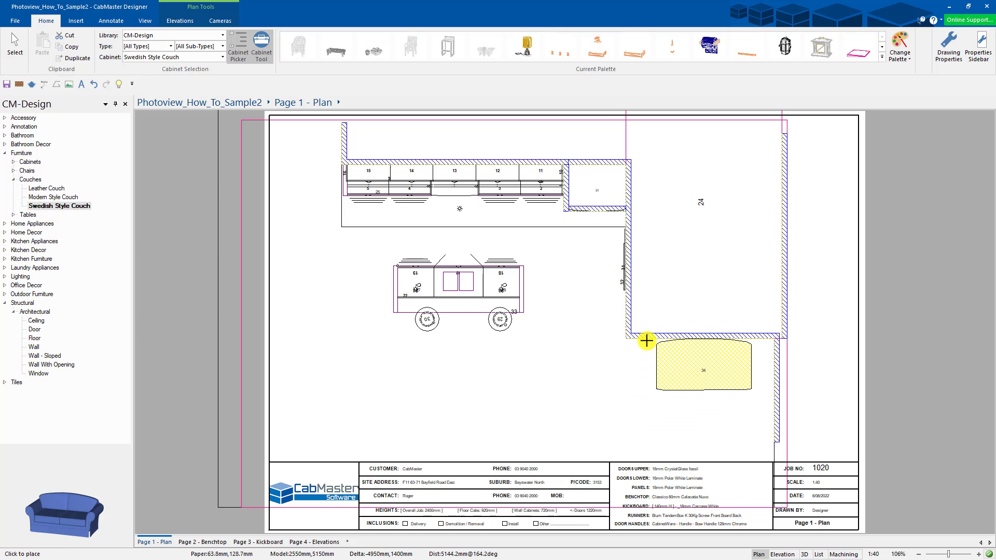
- Place an Outdoor Rattan Double Chair on floor panel 24, rotated with its back against the brick outer wall
{"action": "left_click", "coordinate": [6, 153]}
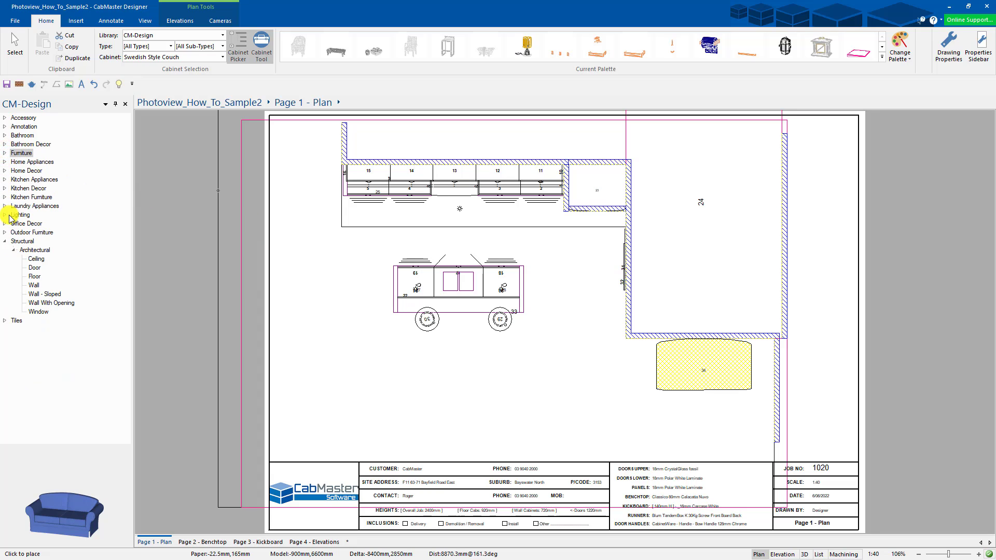
{"action": "left_click", "coordinate": [5, 241]}
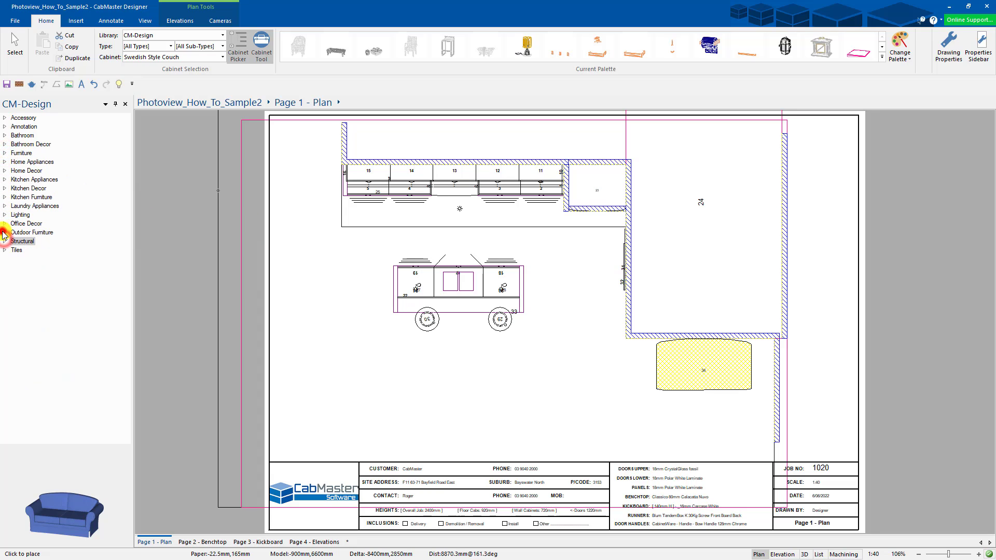
{"action": "left_click", "coordinate": [4, 233]}
{"action": "left_click", "coordinate": [12, 241]}
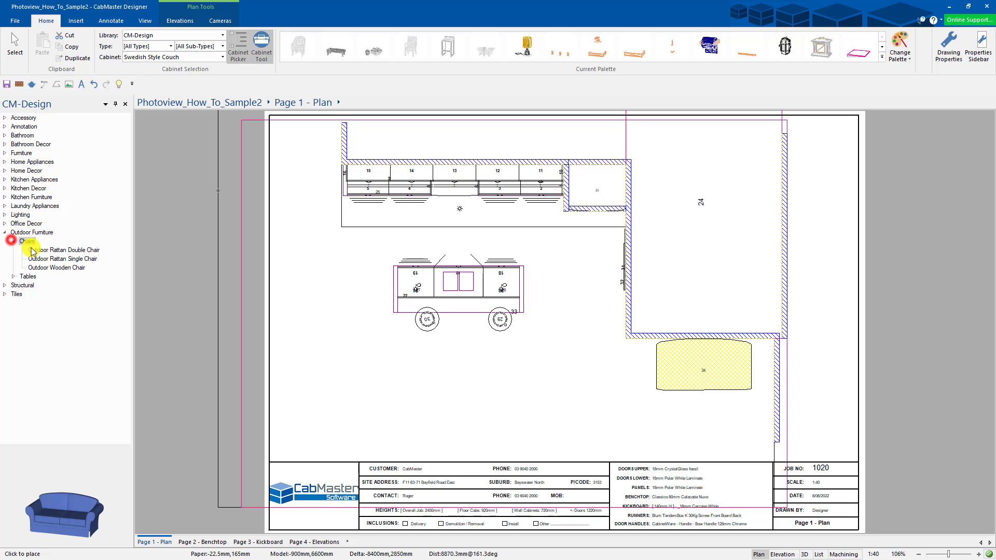
{"action": "left_click", "coordinate": [52, 258]}
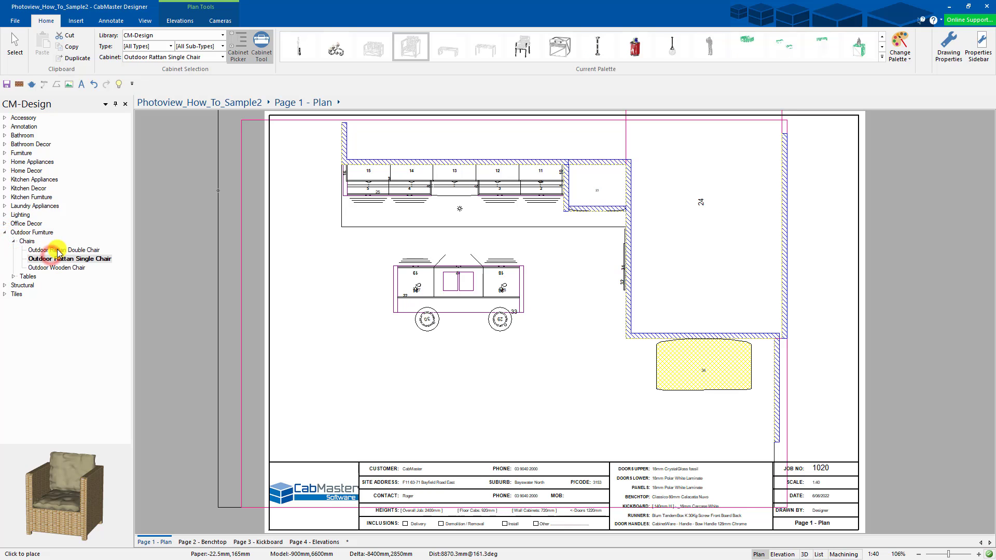
{"action": "left_click", "coordinate": [57, 250]}
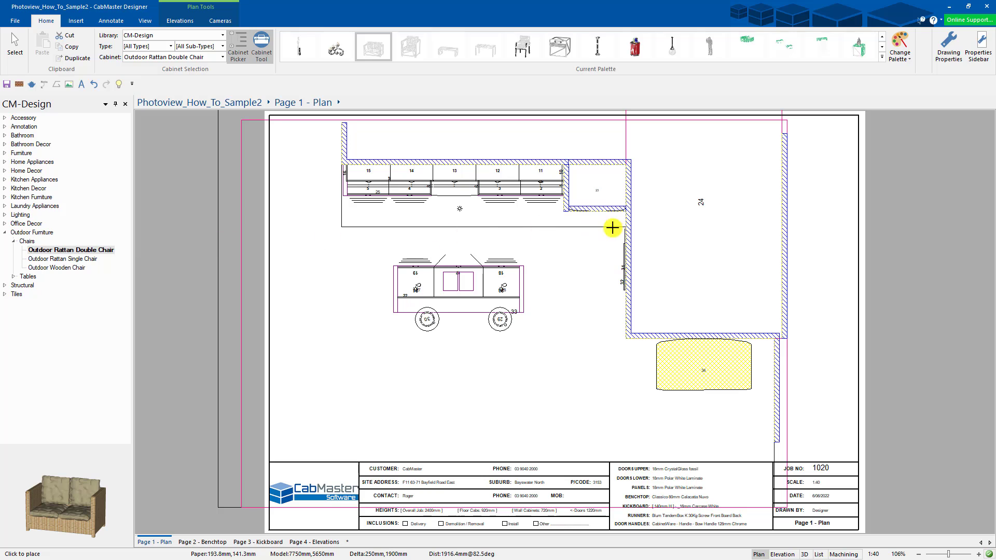
{"action": "left_click_drag", "start_coordinate": [681, 226], "coordinate": [774, 228]}
{"action": "key", "text": "space"}
{"action": "left_click", "coordinate": [18, 44]}
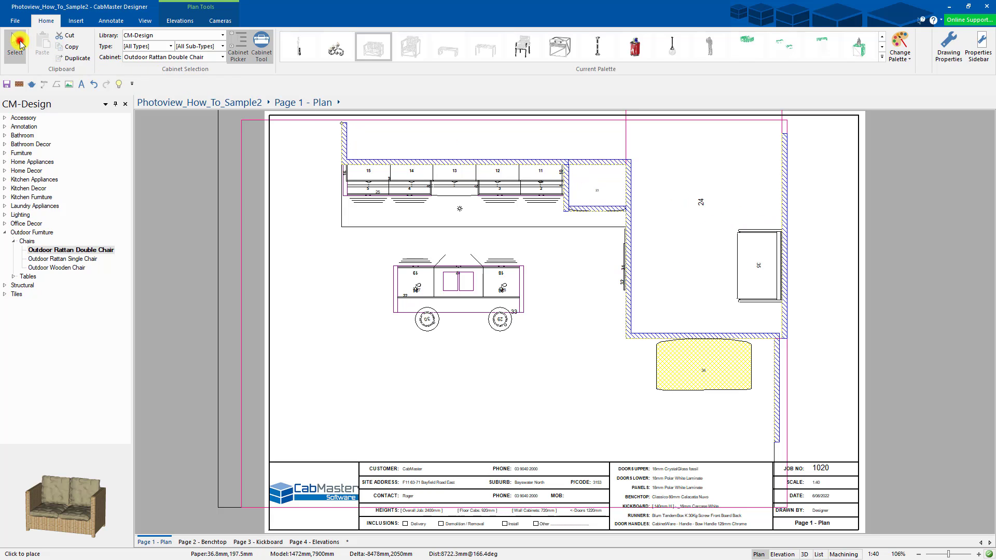
- Save the drawing and show the furnished kitchen in the 3D view
{"action": "left_click", "coordinate": [849, 260]}
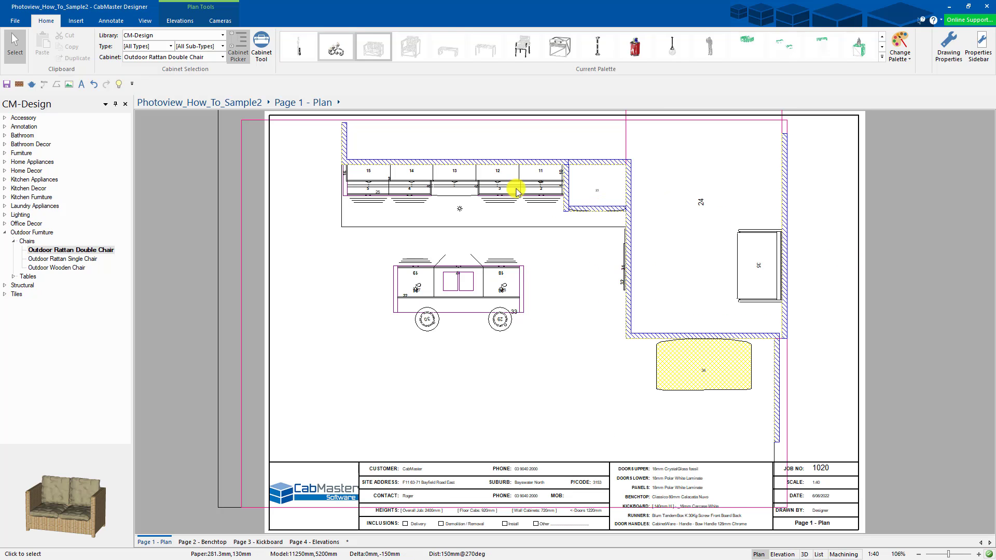
{"action": "left_click", "coordinate": [7, 85]}
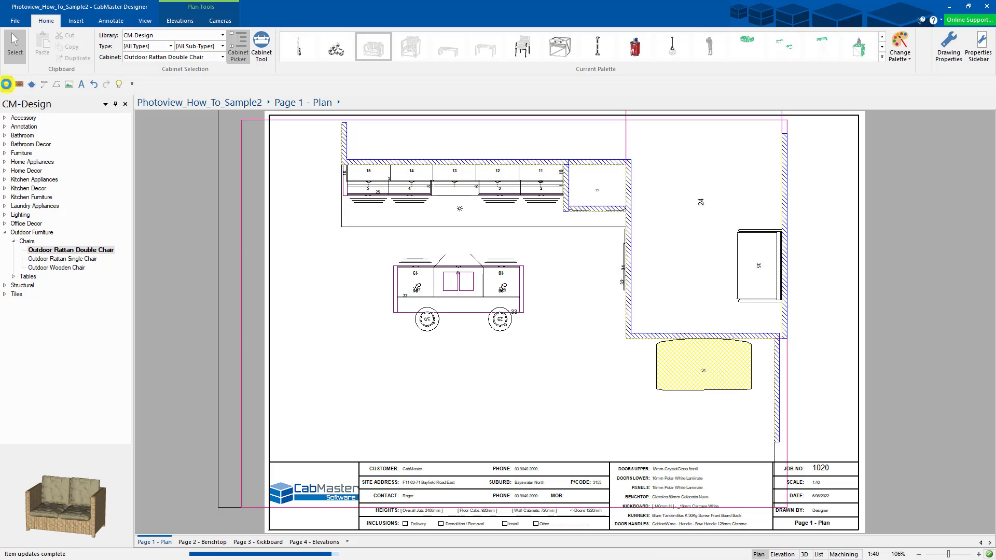
{"action": "left_click", "coordinate": [808, 554]}
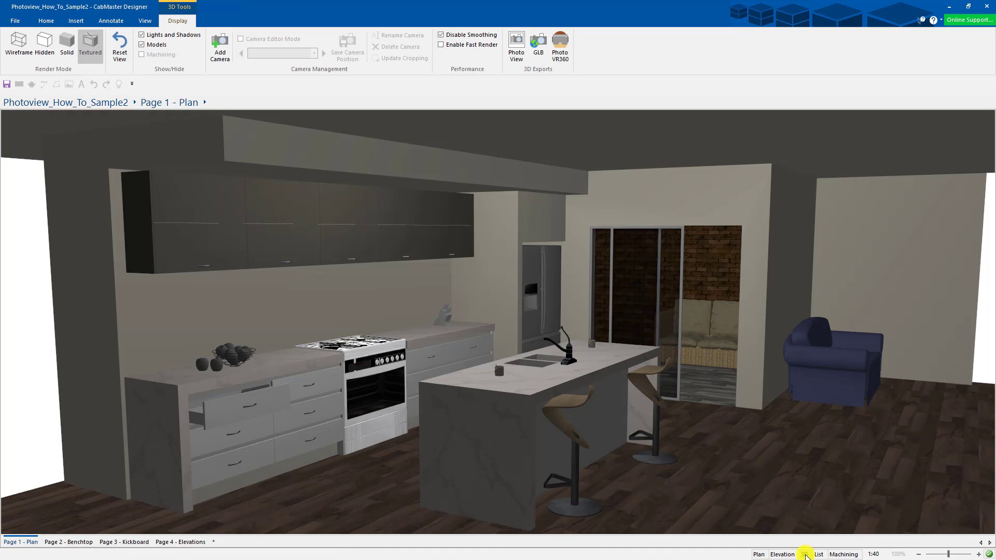
- Review the Photo View resolution and quality settings, and set the background colour to blue
{"action": "left_click", "coordinate": [516, 42]}
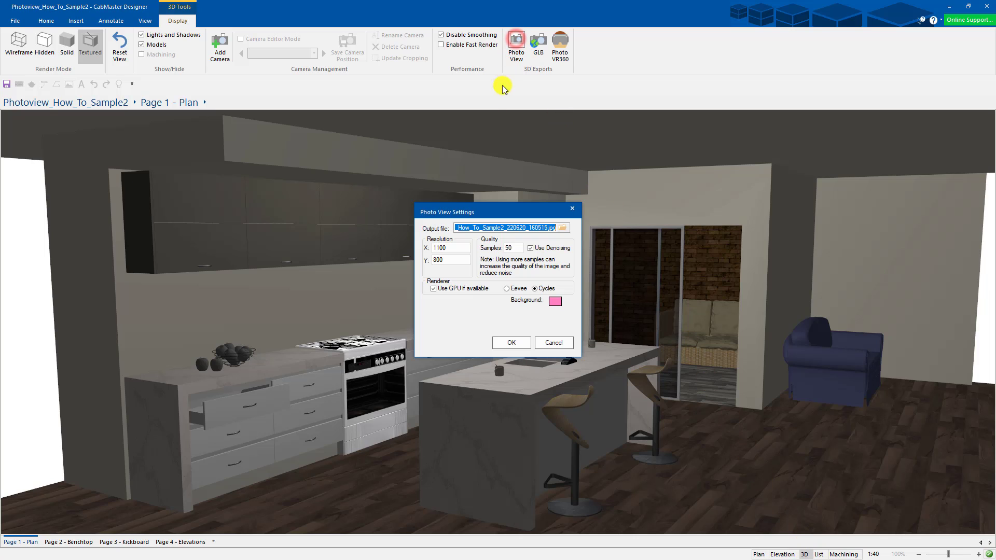
{"action": "double_click", "coordinate": [455, 248]}
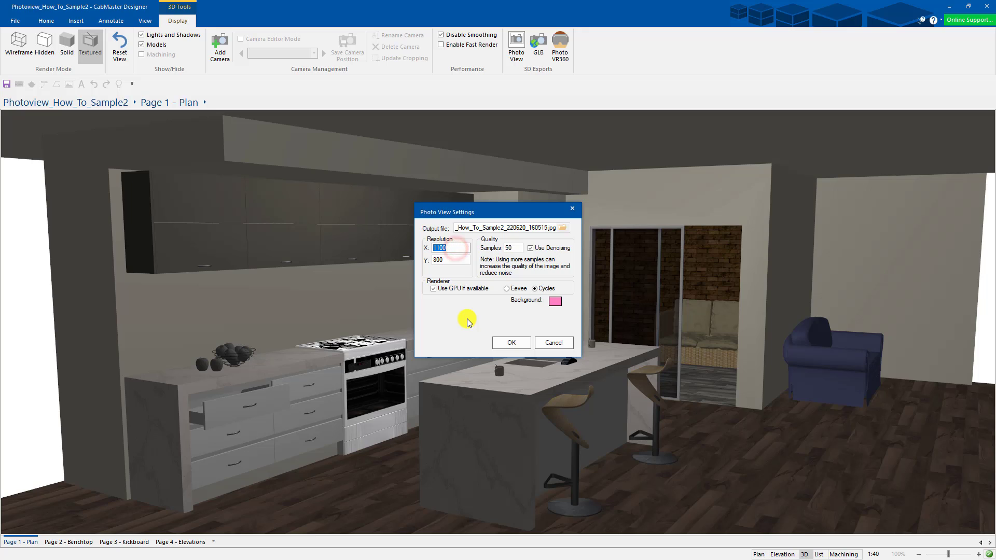
{"action": "key", "text": "Tab"}
{"action": "key", "text": "Tab"}
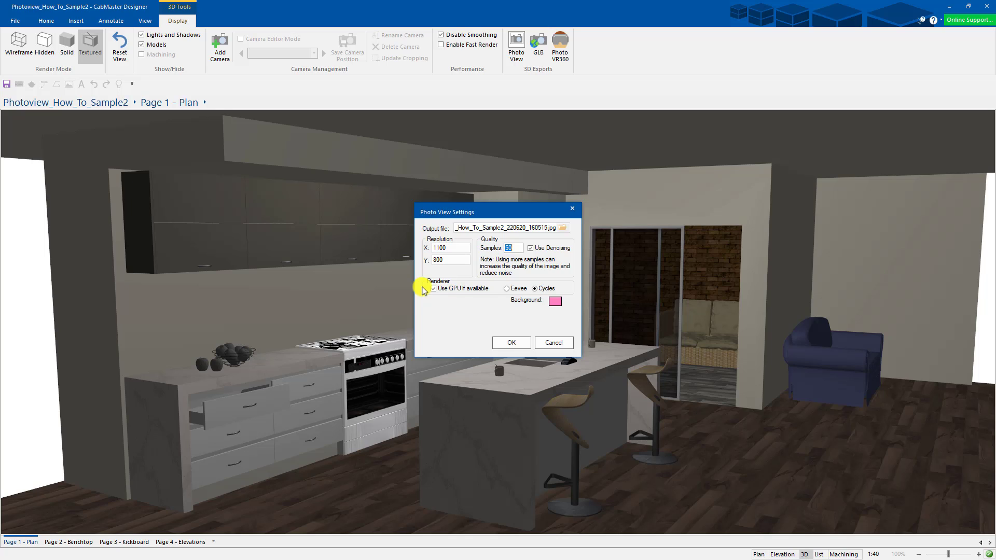
{"action": "left_click", "coordinate": [555, 301]}
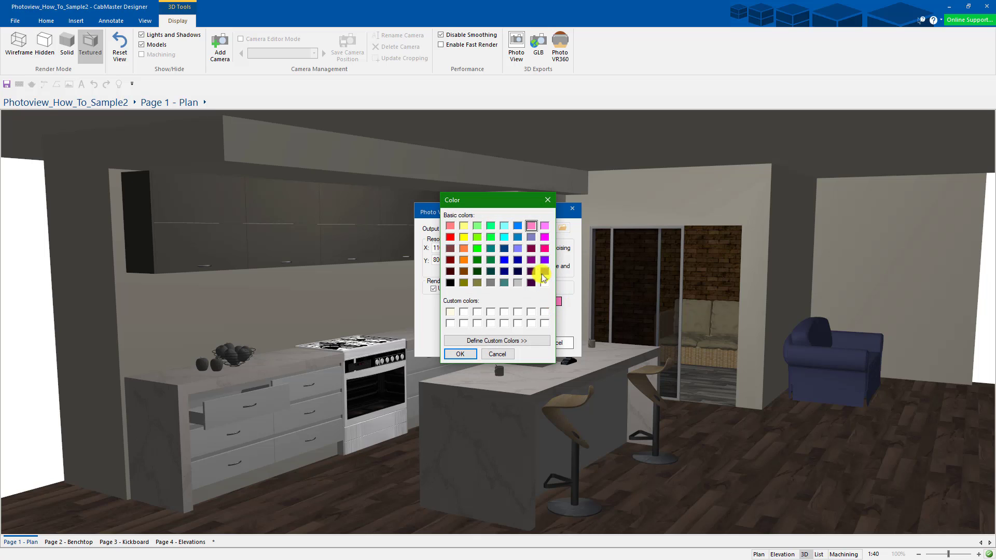
{"action": "left_click", "coordinate": [517, 226]}
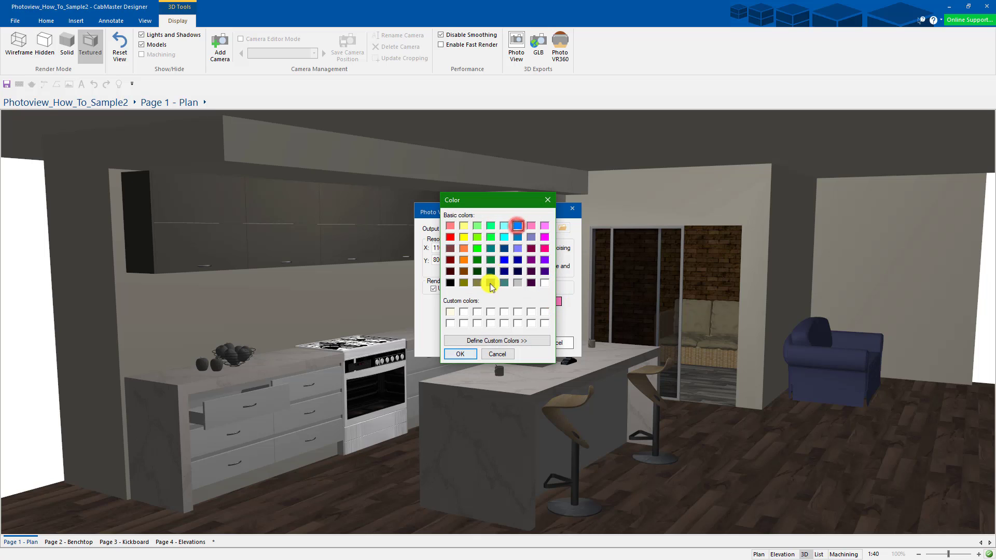
{"action": "left_click", "coordinate": [459, 355]}
- Render the photo view, then close the finished image and delete its temporary render files
{"action": "left_click", "coordinate": [512, 344]}
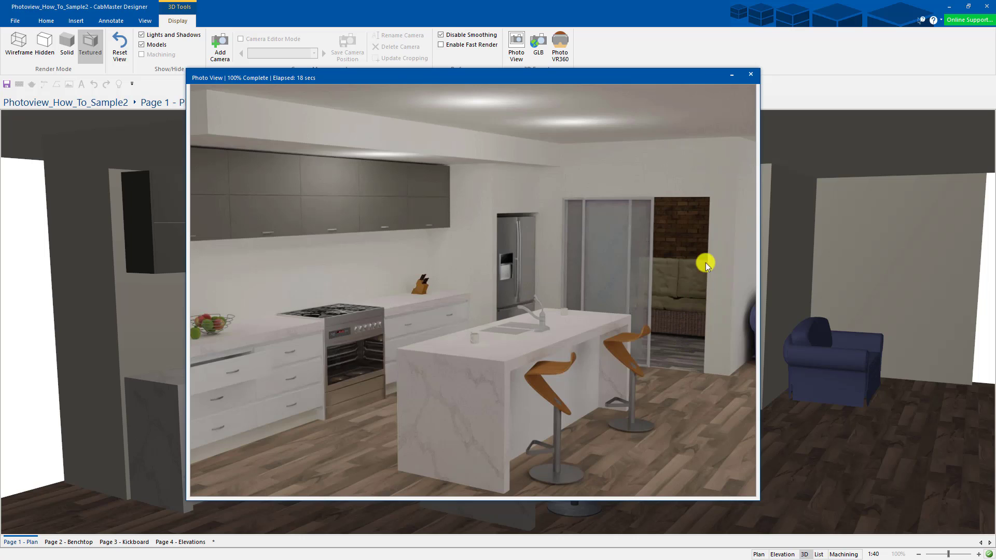
{"action": "left_click", "coordinate": [751, 75]}
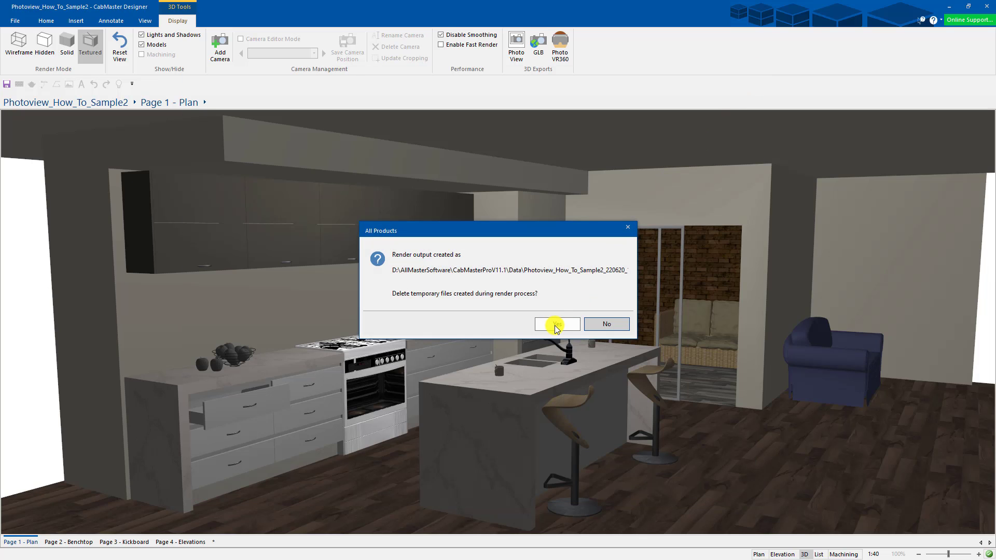
{"action": "left_click", "coordinate": [555, 325]}
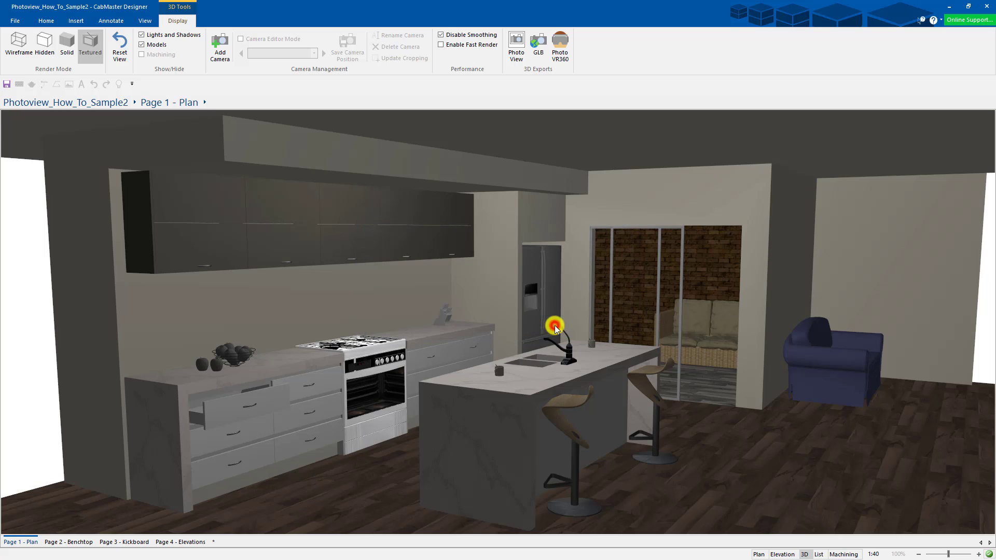
- Render a wider photo view with the X resolution set to 1250, and close the finished image
{"action": "left_click", "coordinate": [516, 43]}
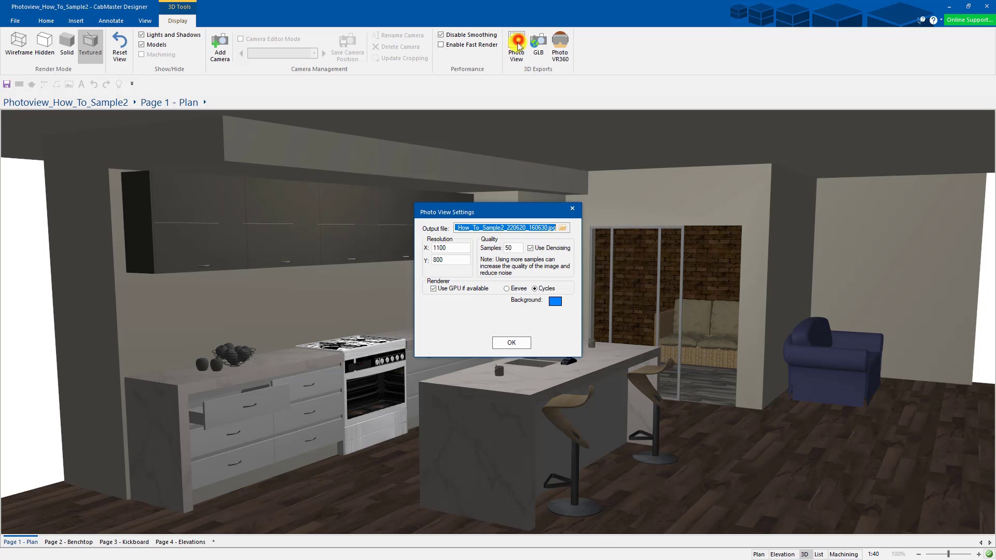
{"action": "double_click", "coordinate": [454, 247]}
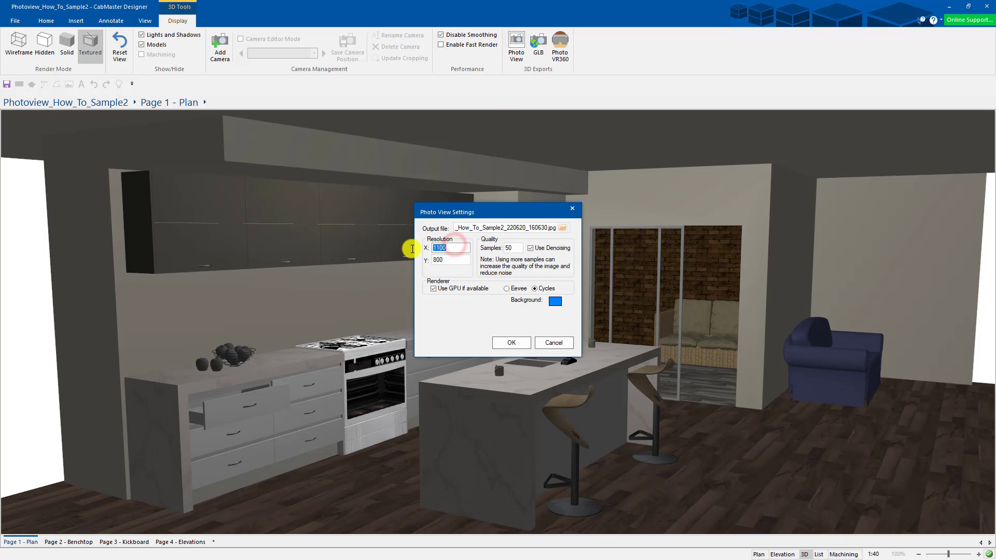
{"action": "type", "text": "1250"}
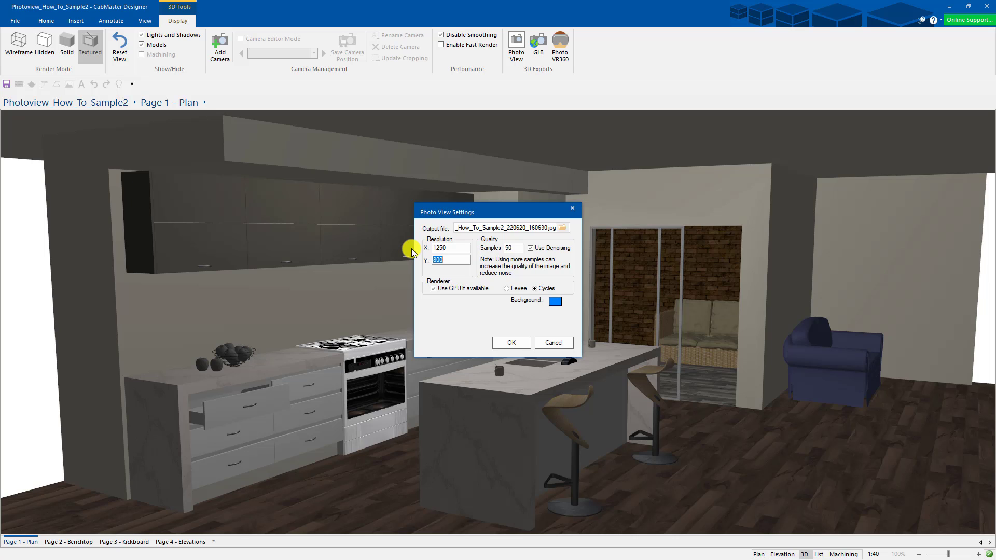
{"action": "left_click", "coordinate": [513, 343]}
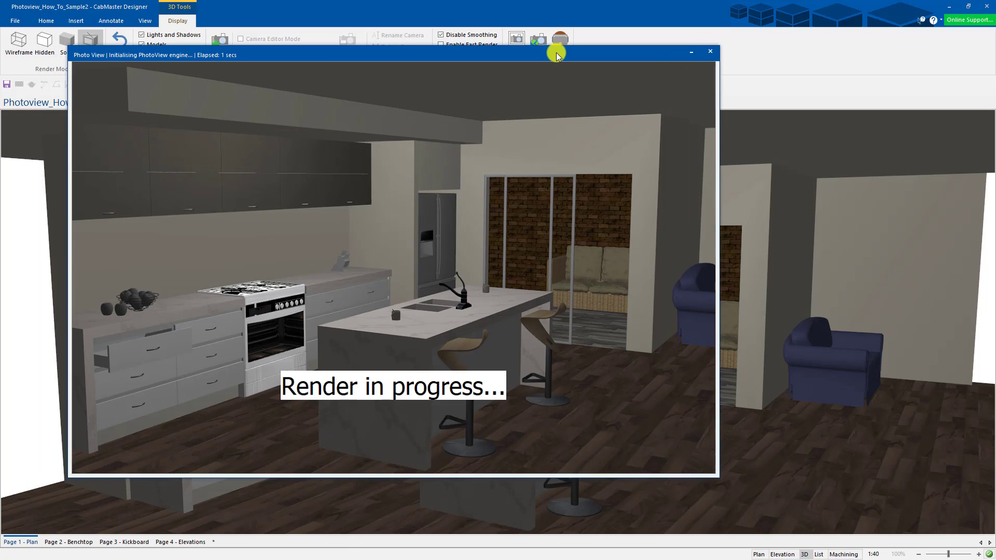
{"action": "left_click_drag", "start_coordinate": [556, 52], "coordinate": [630, 82]}
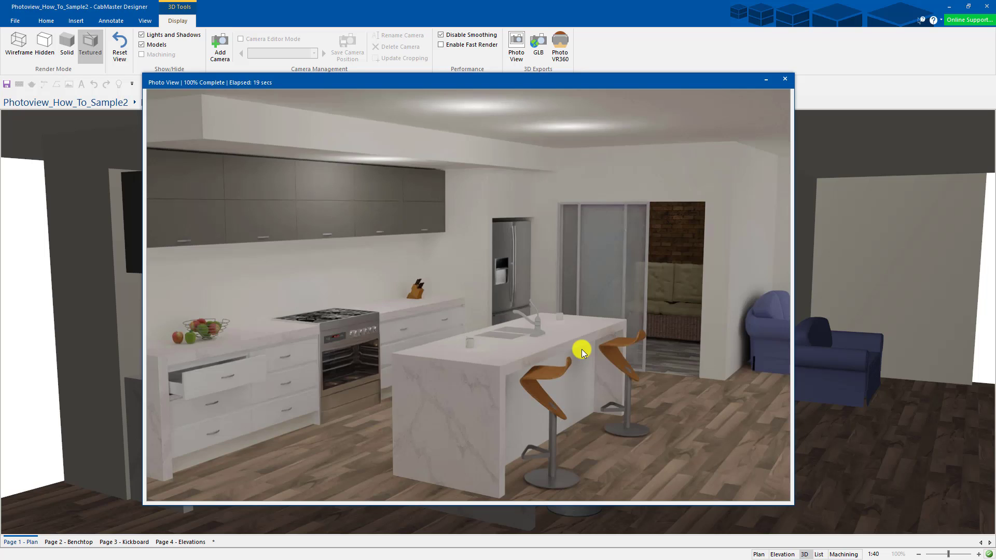
{"action": "left_click", "coordinate": [786, 78]}
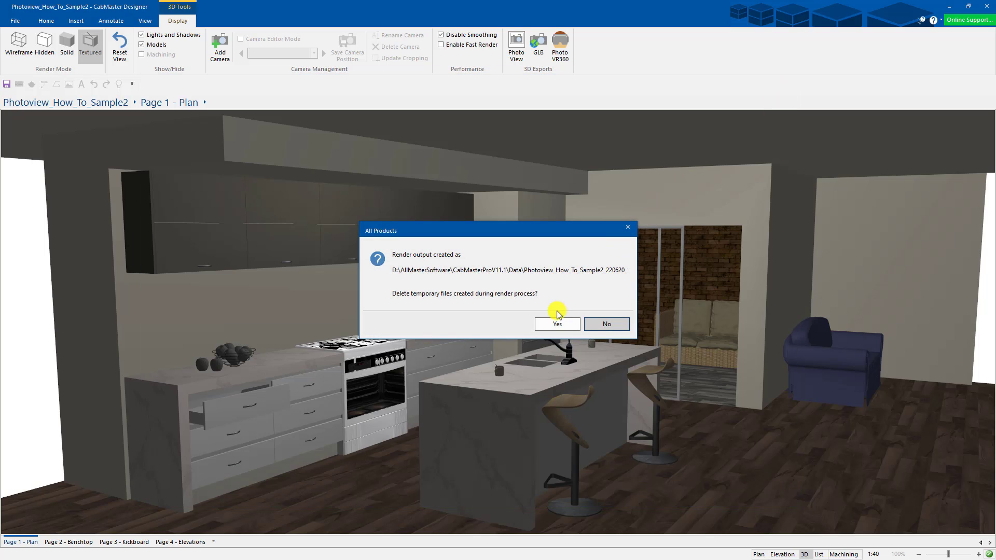
- Render a photo view with the X resolution set to 1400, and close it with the temporary render files deleted
{"action": "left_click", "coordinate": [544, 324]}
{"action": "left_click", "coordinate": [516, 53]}
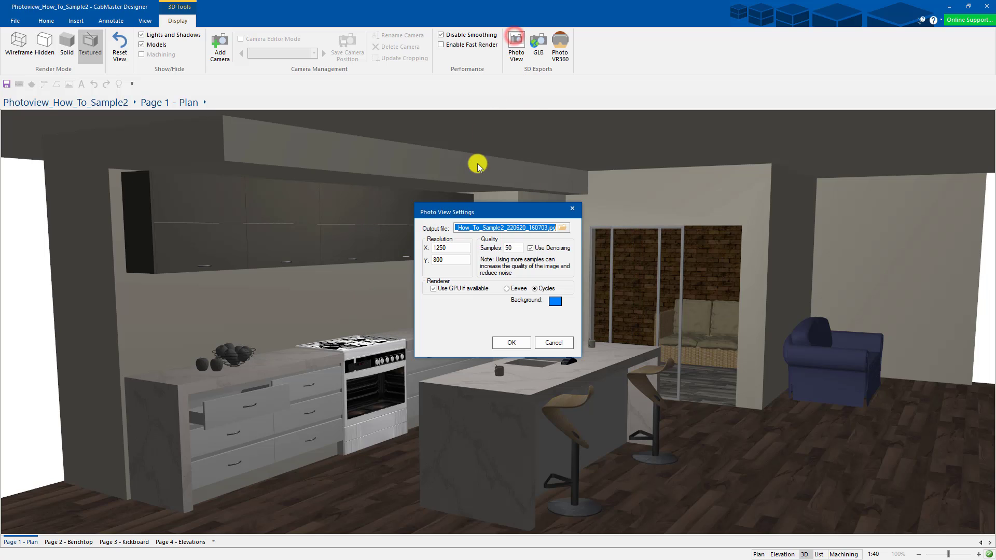
{"action": "double_click", "coordinate": [454, 247]}
{"action": "type", "text": "1400"}
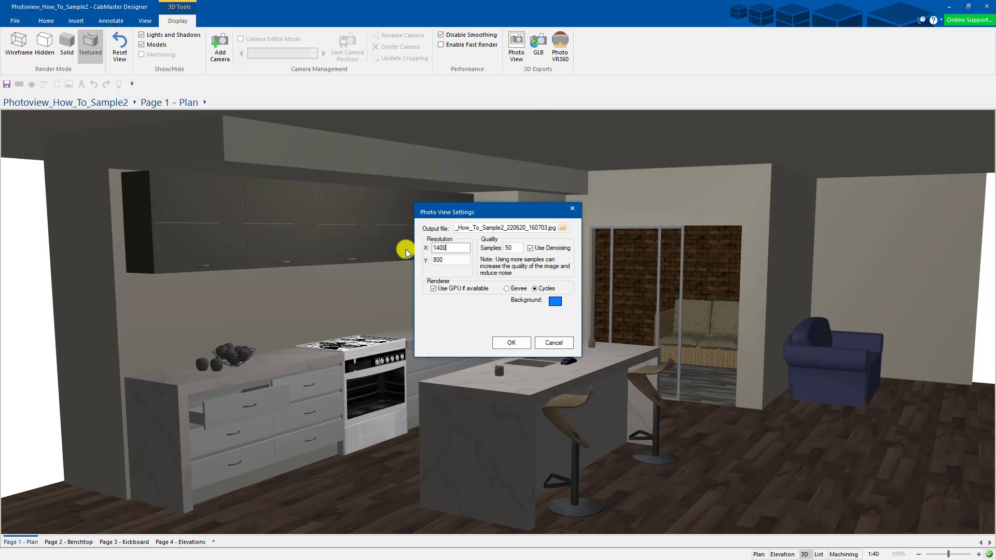
{"action": "key", "text": "Tab"}
{"action": "left_click", "coordinate": [508, 341]}
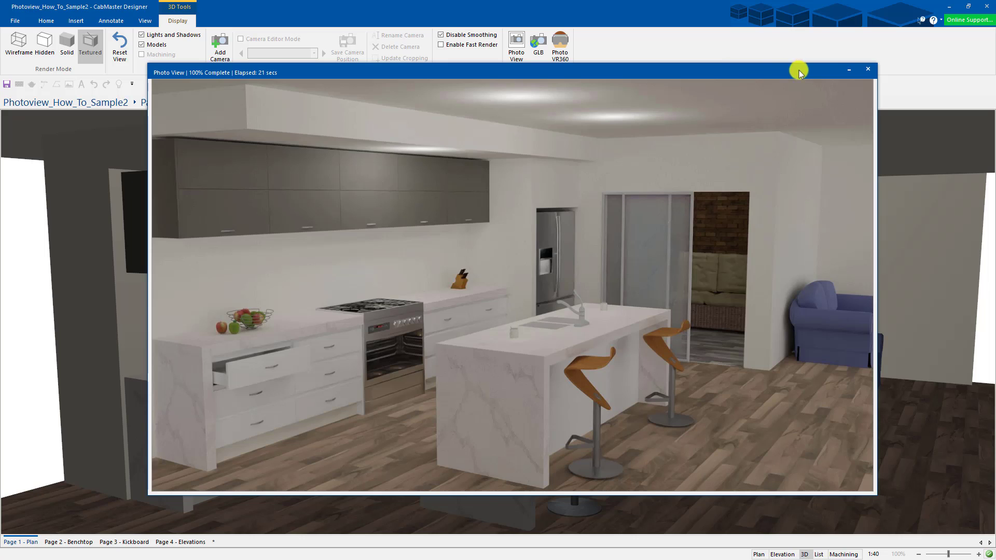
{"action": "left_click", "coordinate": [869, 69]}
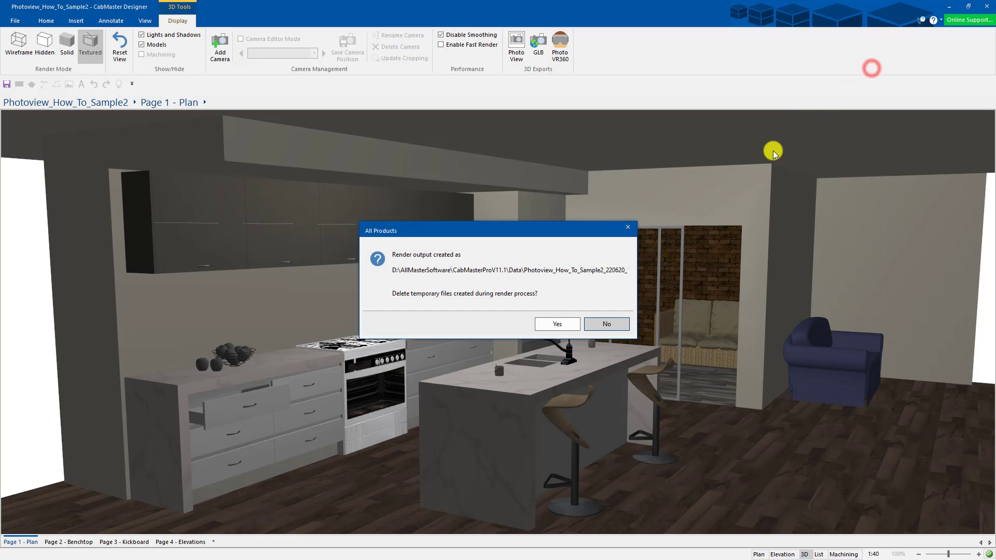
{"action": "left_click", "coordinate": [562, 325]}
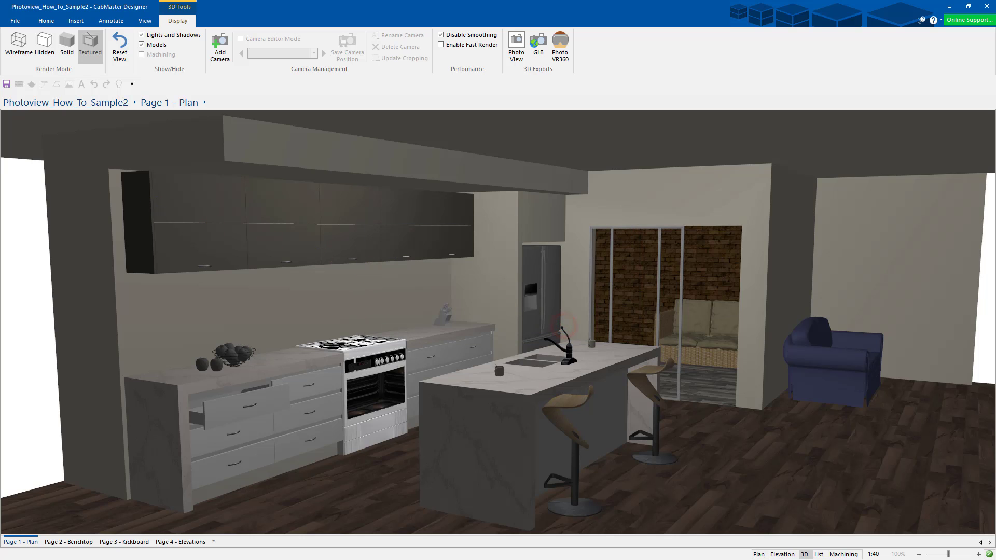
- Render the photo view with 250 quality samples, and close the finished image with its temporary files deleted
{"action": "left_click_drag", "start_coordinate": [0, 79], "coordinate": [481, 24]}
{"action": "left_click", "coordinate": [516, 46]}
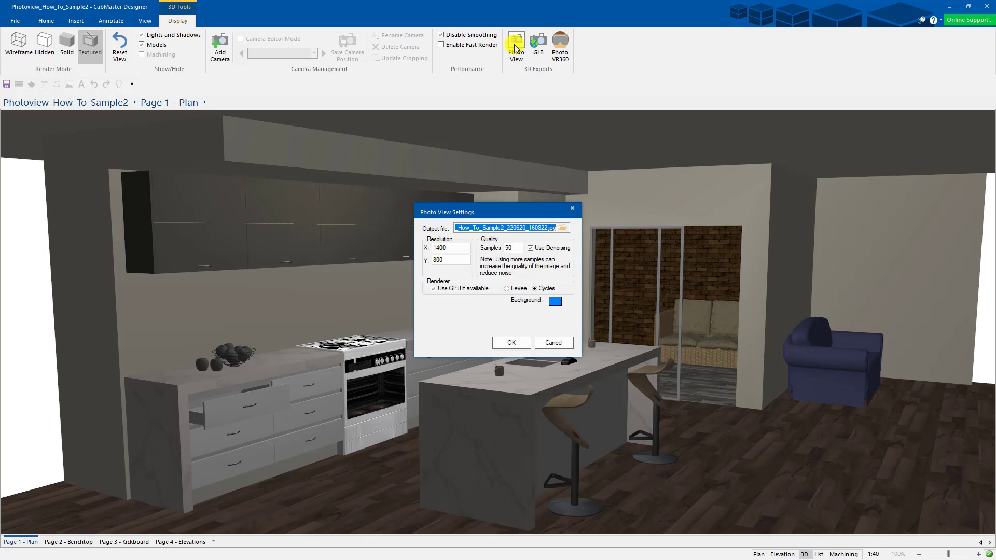
{"action": "left_click", "coordinate": [512, 247]}
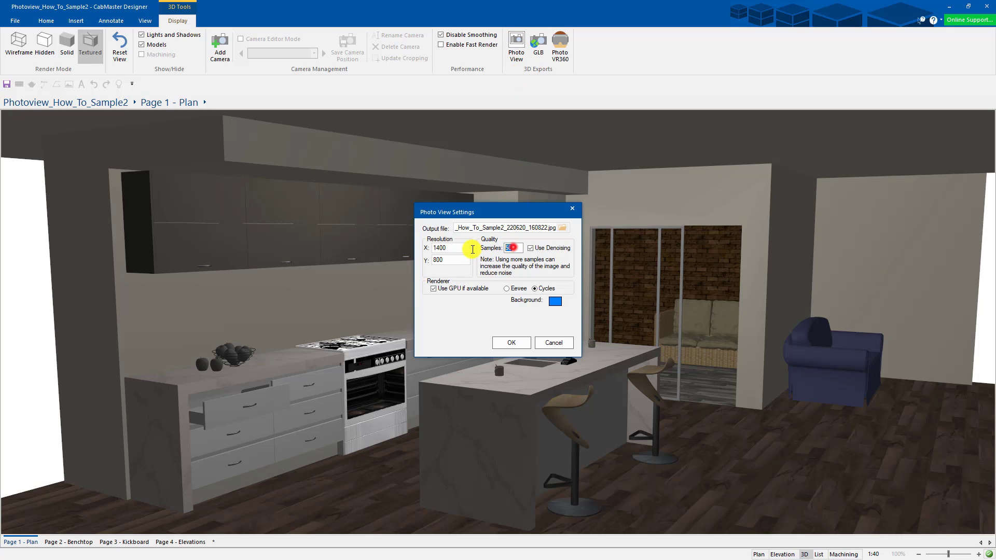
{"action": "type", "text": "250"}
{"action": "key", "text": "Tab"}
{"action": "left_click", "coordinate": [518, 341]}
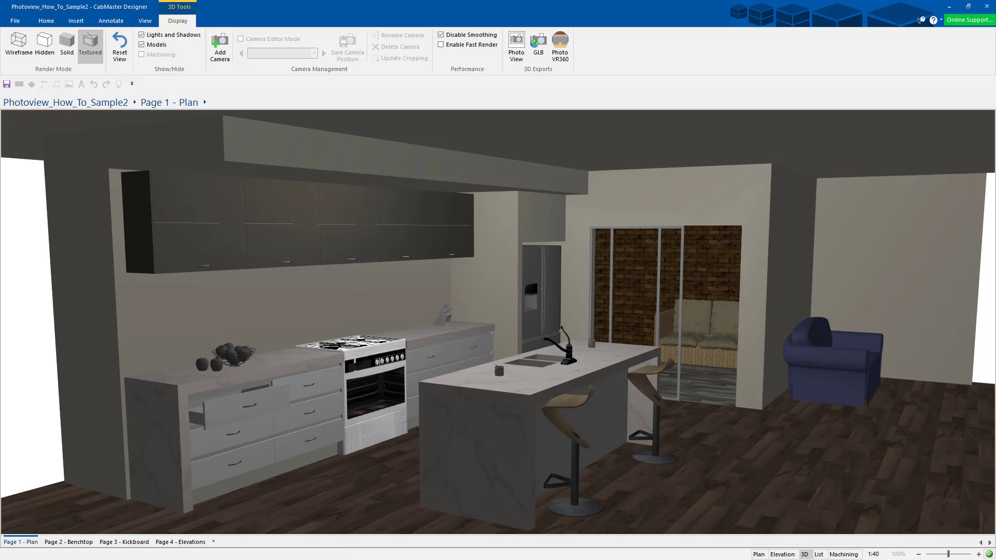
{"action": "left_click_drag", "start_coordinate": [781, 131], "coordinate": [755, 63]}
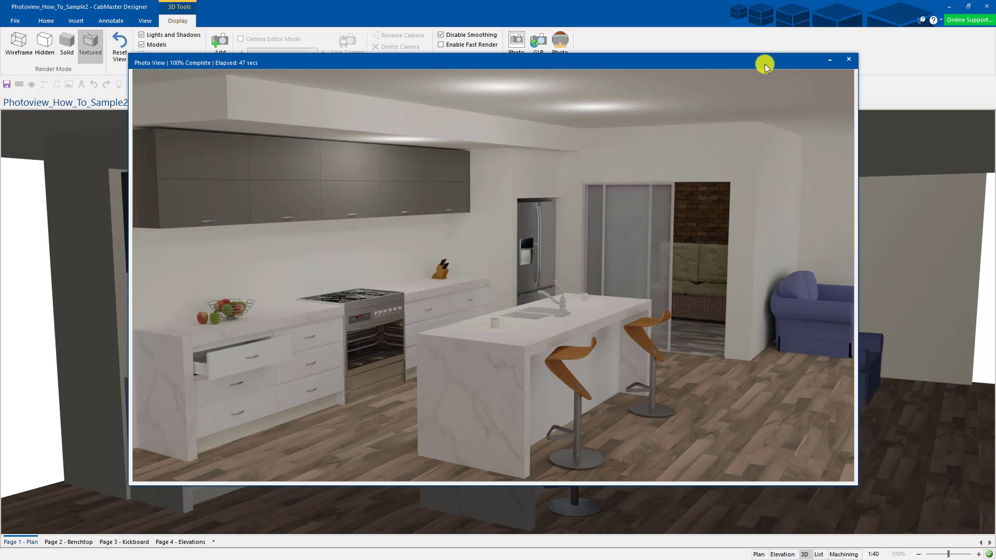
{"action": "left_click", "coordinate": [848, 62]}
{"action": "left_click", "coordinate": [552, 324]}
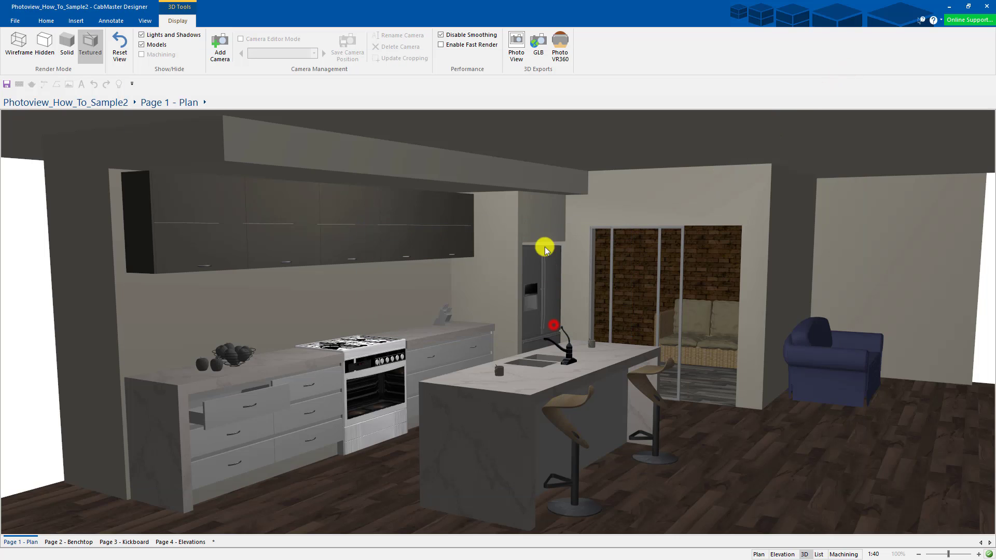
- Set the photo view resolution to 1920 by 1080 and render the kitchen
{"action": "left_click", "coordinate": [516, 44]}
{"action": "left_click_drag", "start_coordinate": [456, 248], "coordinate": [370, 254]}
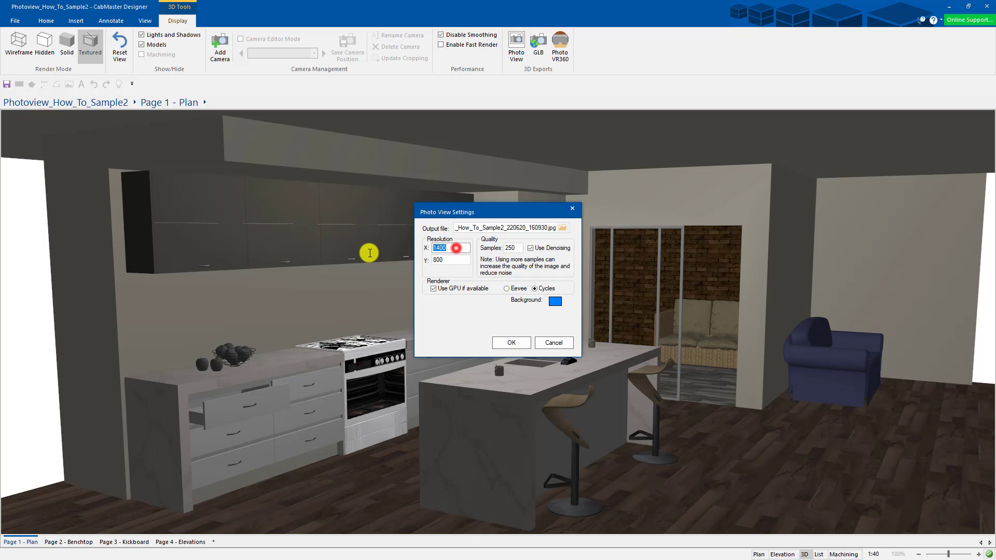
{"action": "type", "text": "1920"}
{"action": "key", "text": "Tab"}
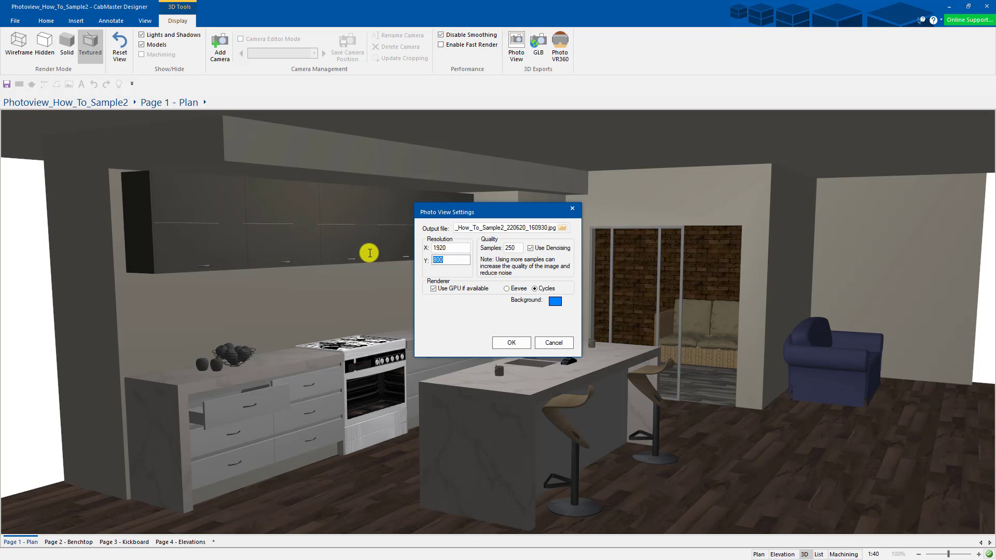
{"action": "type", "text": "108"}
{"action": "key", "text": "Tab"}
{"action": "left_click", "coordinate": [508, 343]}
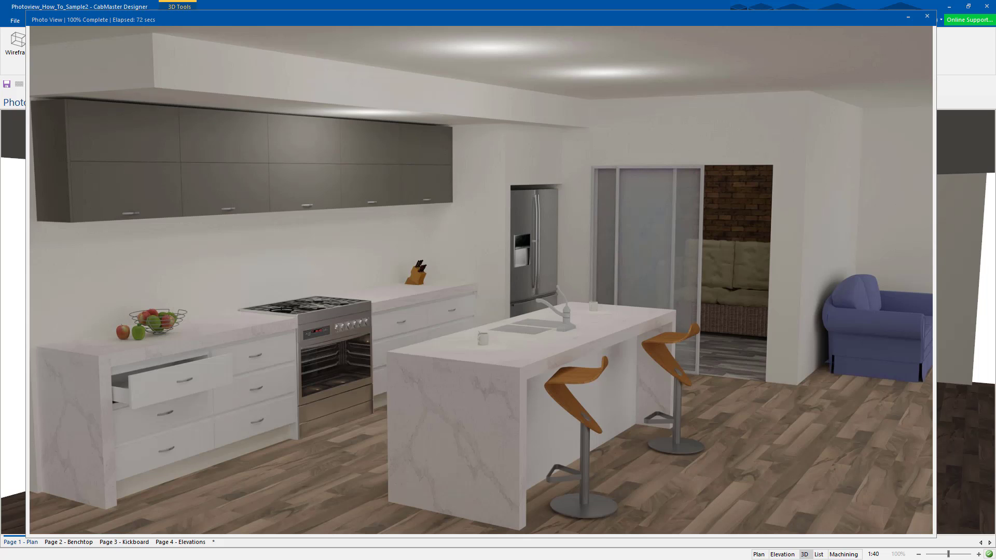
- Close the finished render with its temporary files deleted, and close the saved JPG in the image viewer
{"action": "left_click", "coordinate": [926, 16]}
{"action": "left_click", "coordinate": [568, 324]}
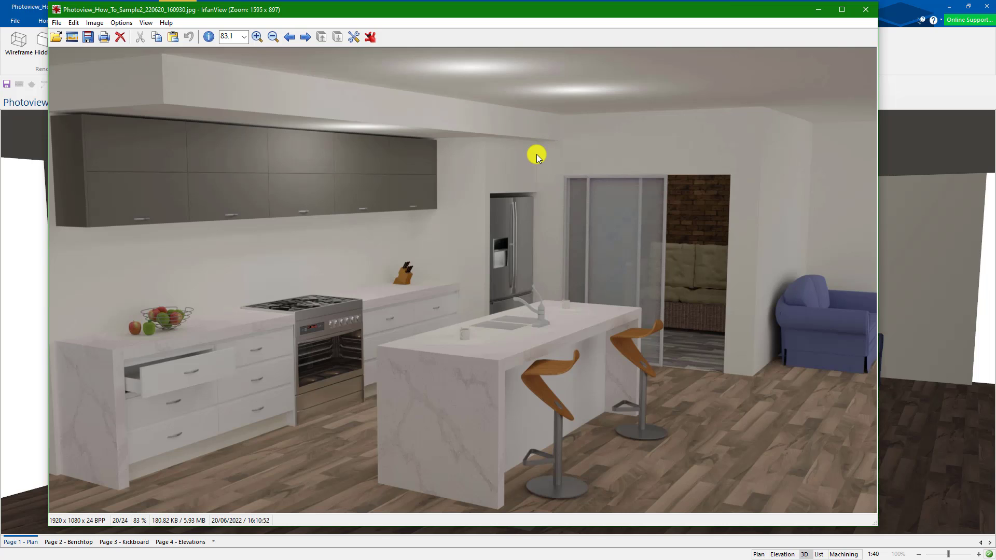
{"action": "left_click", "coordinate": [865, 9]}
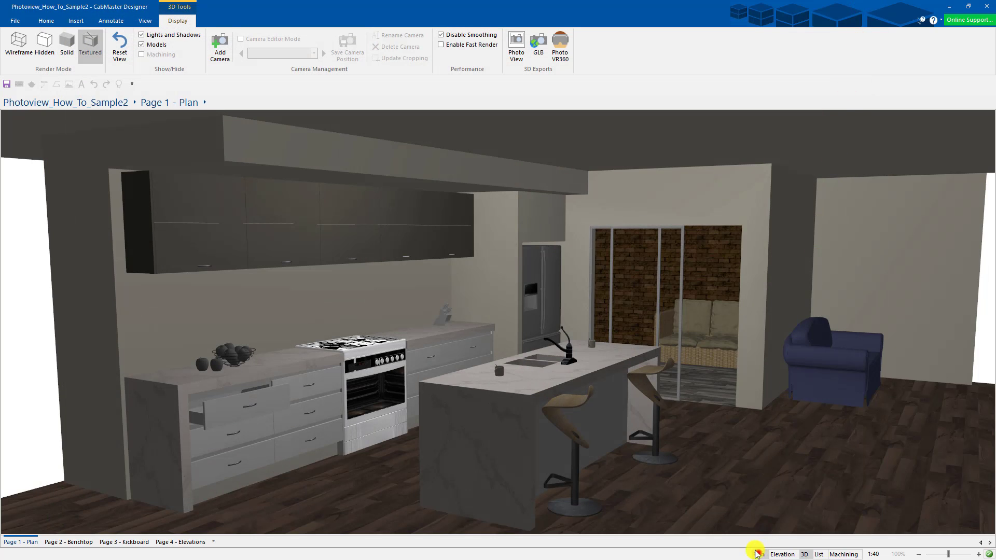
- Check the plan and frame a closer 3D view of the island, cooktop and sliding doors
{"action": "left_click", "coordinate": [758, 554]}
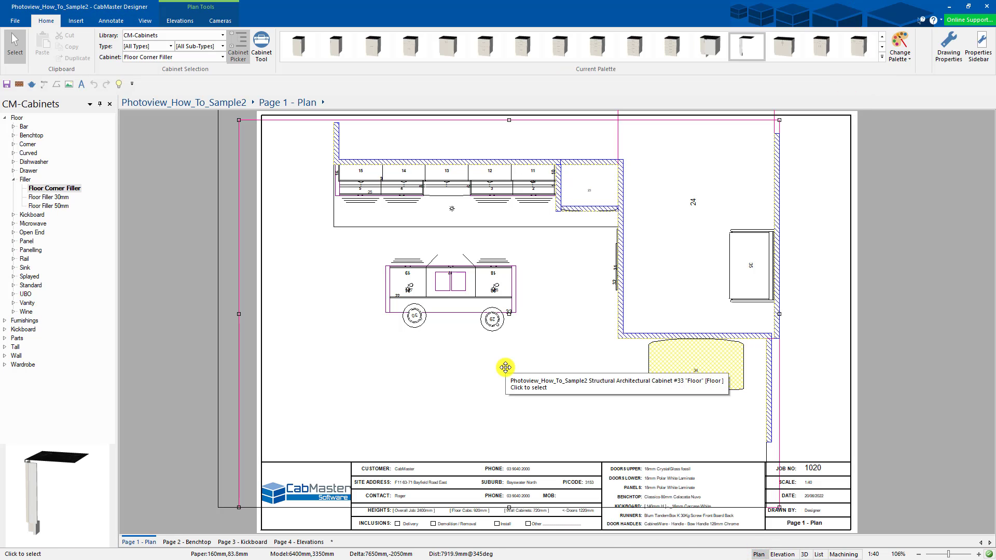
{"action": "left_click", "coordinate": [804, 553]}
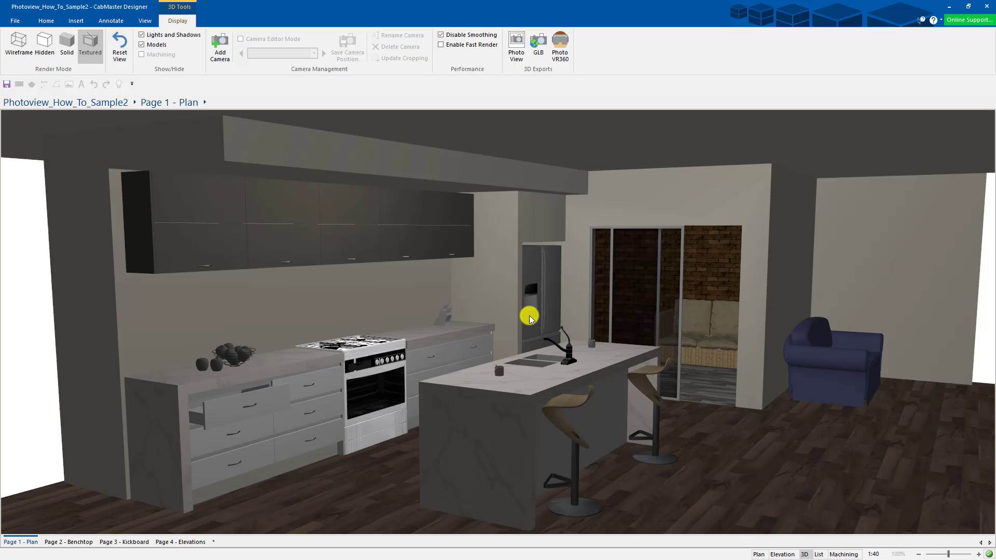
{"action": "left_click_drag", "start_coordinate": [529, 316], "coordinate": [359, 344]}
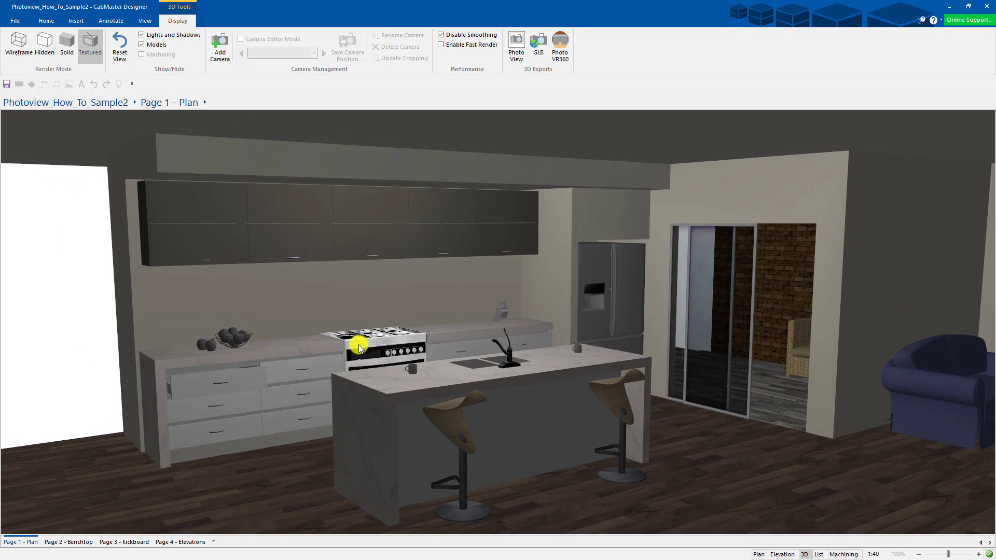
{"action": "middle_click_drag", "start_coordinate": [359, 344], "coordinate": [322, 346]}
{"action": "right_click_drag", "start_coordinate": [322, 346], "coordinate": [328, 286]}
{"action": "mouse_move", "coordinate": [337, 287]}
{"action": "left_mouse_down"}
{"action": "mouse_move", "coordinate": [365, 289]}
{"action": "mouse_move", "coordinate": [340, 301]}
{"action": "left_mouse_up"}
{"action": "middle_click_drag", "start_coordinate": [340, 301], "coordinate": [347, 306]}
{"action": "left_click_drag", "start_coordinate": [347, 306], "coordinate": [384, 294]}
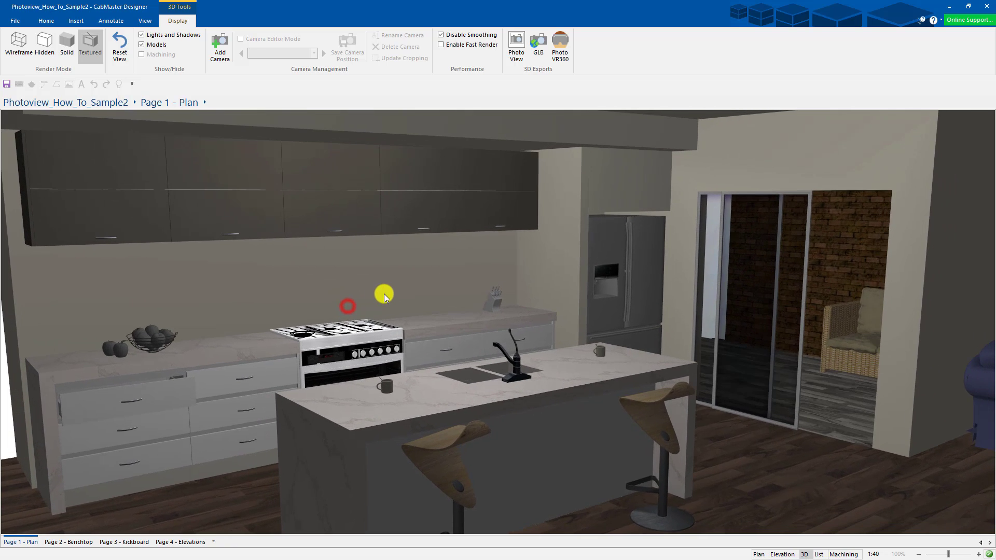
{"action": "middle_click_drag", "start_coordinate": [384, 294], "coordinate": [398, 291]}
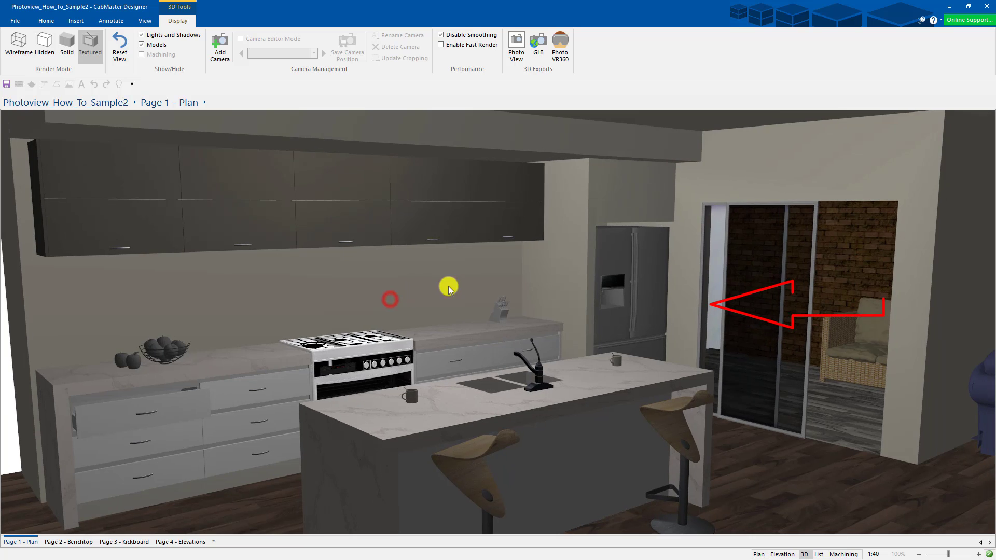
{"action": "left_click_drag", "start_coordinate": [525, 274], "coordinate": [598, 261]}
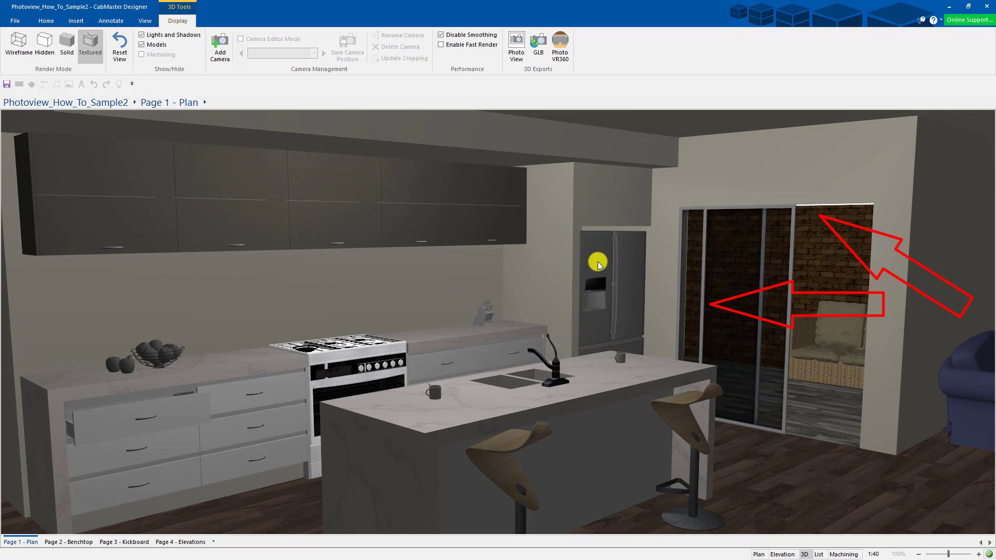
{"action": "mouse_move", "coordinate": [598, 261]}
{"action": "left_mouse_down"}
{"action": "mouse_move", "coordinate": [611, 275]}
{"action": "mouse_move", "coordinate": [605, 288]}
{"action": "left_mouse_up"}
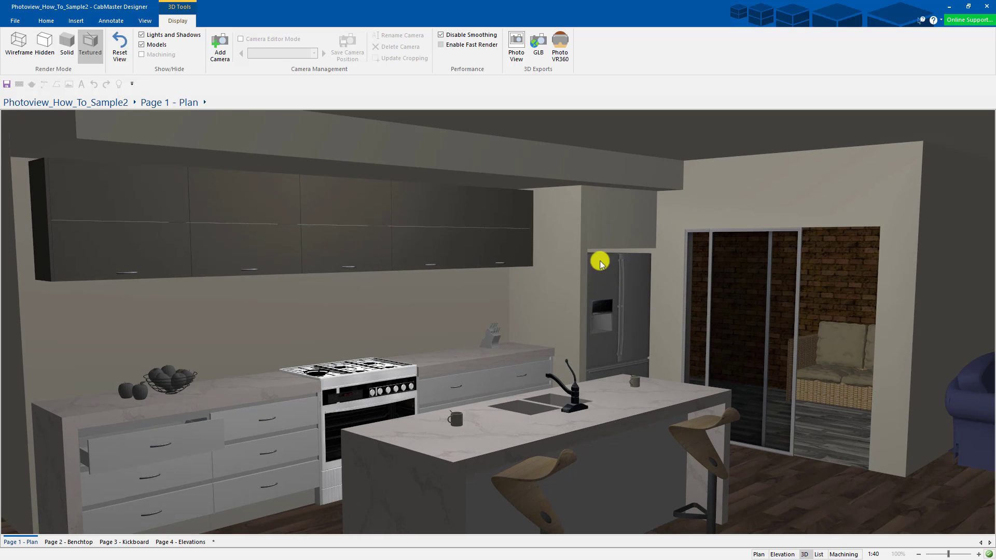
- Render the closer view at 1200 by 700 with 40 samples, and close the image while keeping the temporary files
{"action": "left_click", "coordinate": [516, 46]}
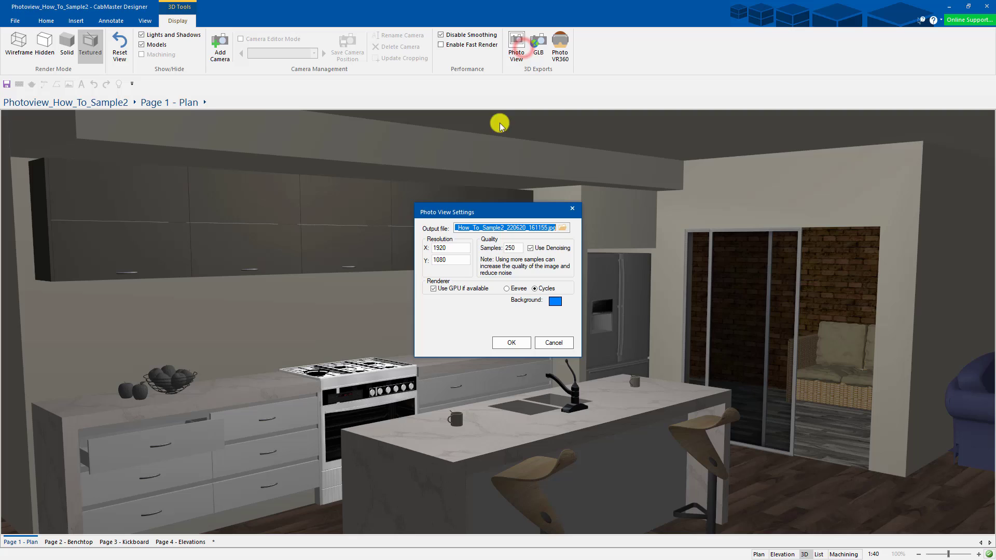
{"action": "double_click", "coordinate": [458, 248]}
{"action": "type", "text": "1200"}
{"action": "key", "text": "Tab"}
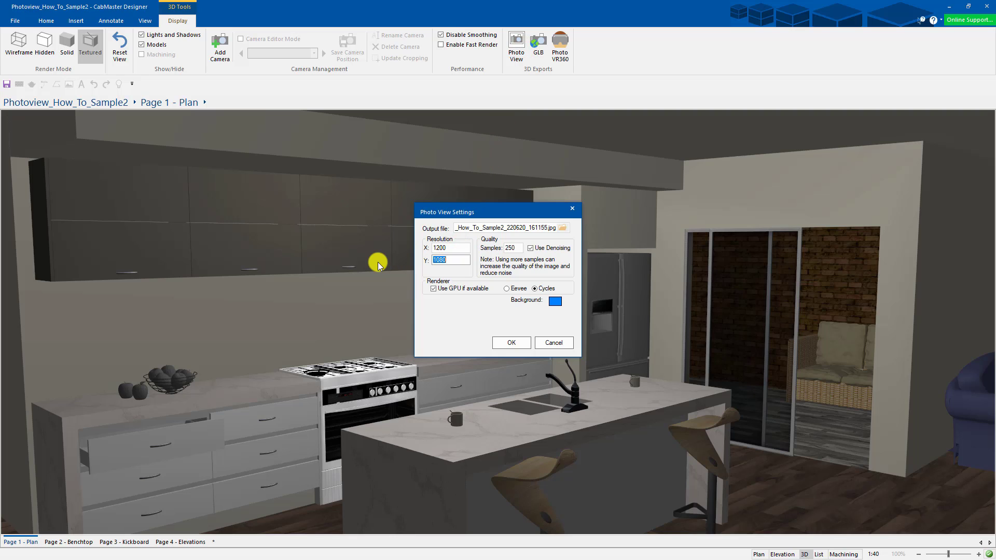
{"action": "type", "text": "700"}
{"action": "key", "text": "Tab"}
{"action": "key", "text": "Tab"}
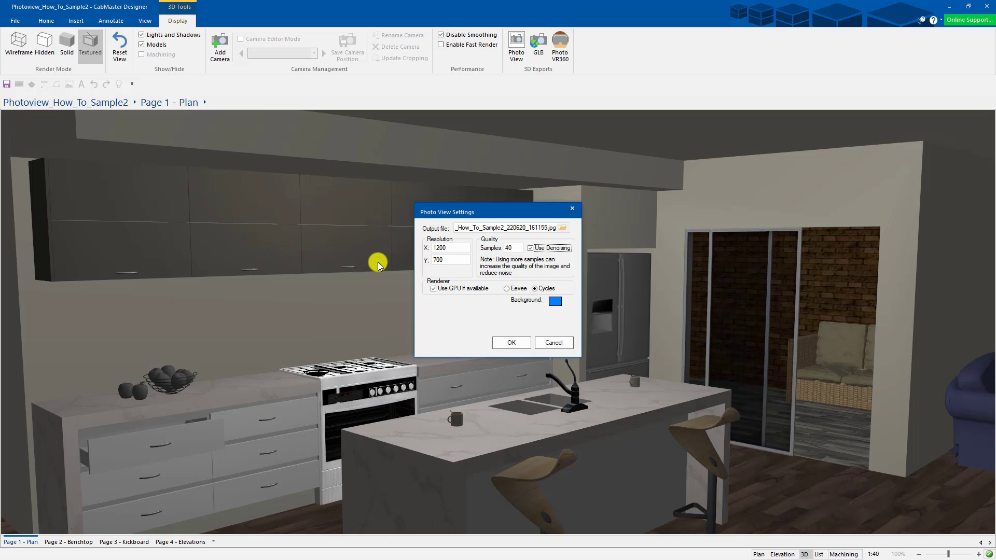
{"action": "left_click", "coordinate": [513, 342]}
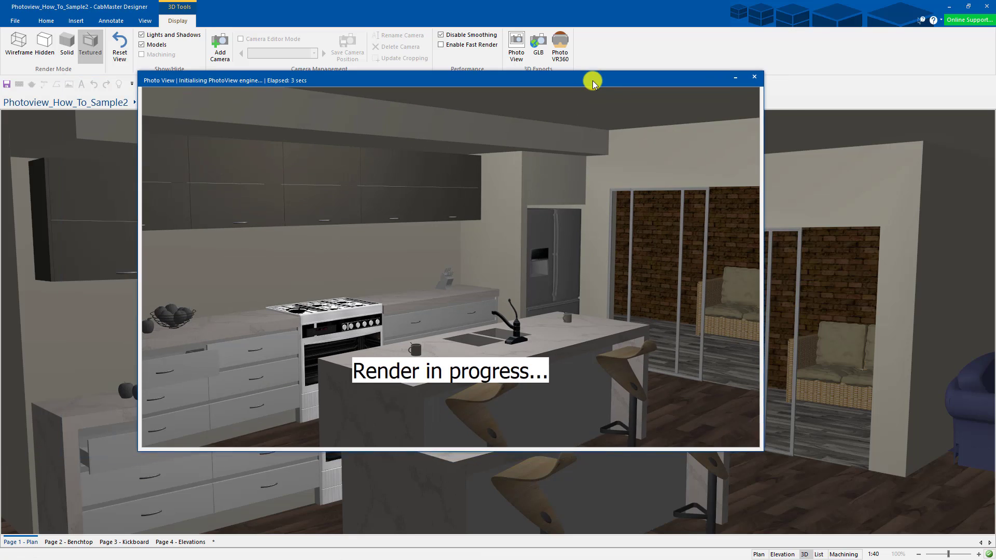
{"action": "left_click_drag", "start_coordinate": [591, 82], "coordinate": [619, 104]}
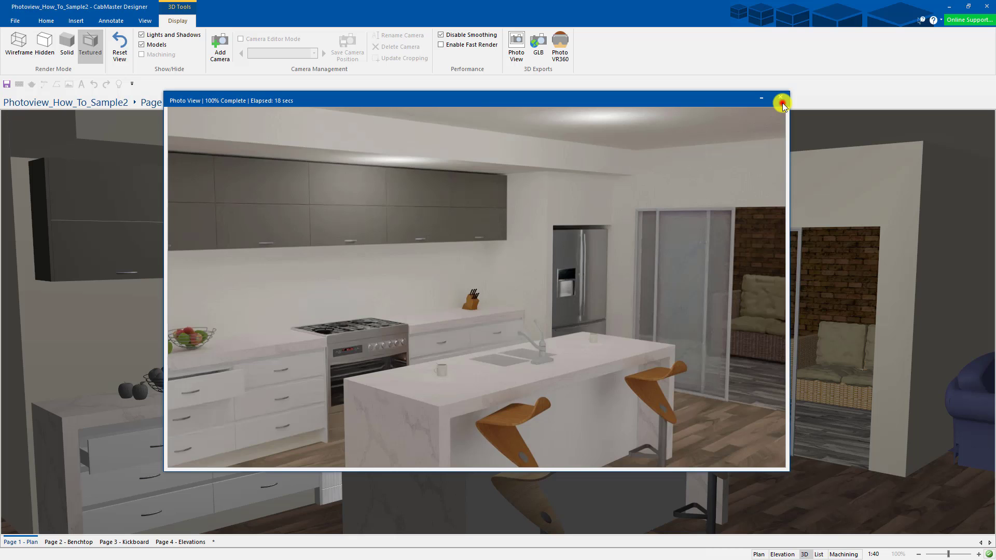
{"action": "left_click", "coordinate": [781, 99]}
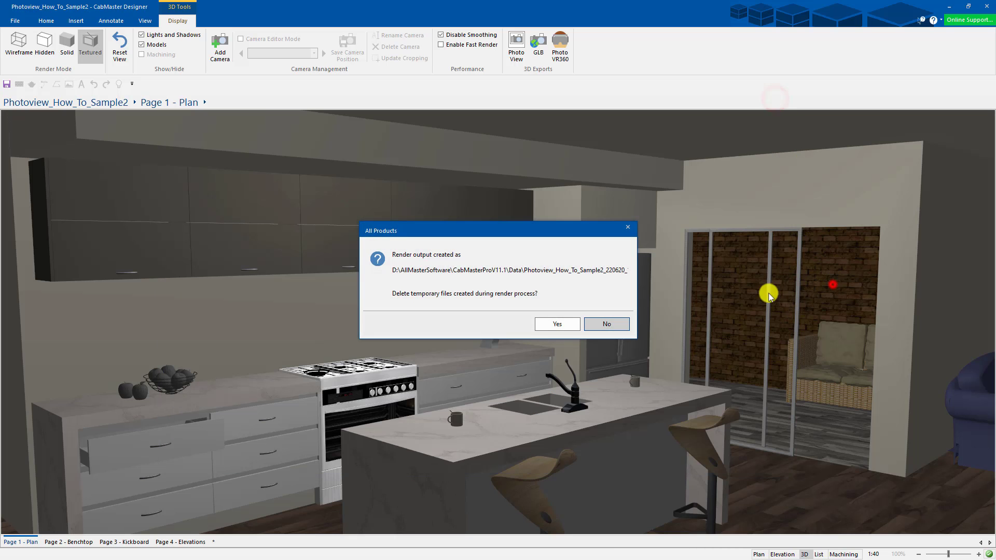
{"action": "left_click", "coordinate": [605, 323]}
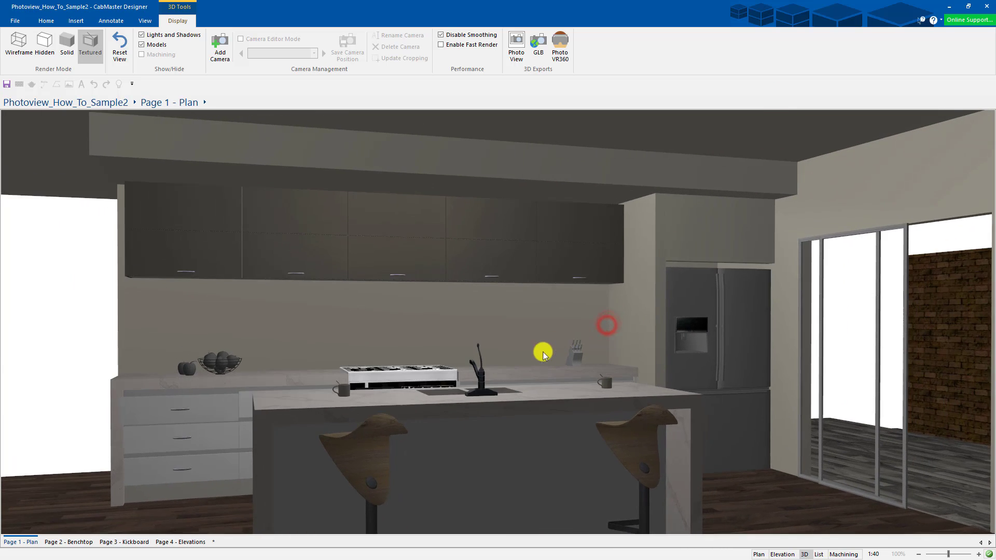
- Examine the kitchen from the front and from an angle in the 3D view, and return to the plan
{"action": "left_click_drag", "start_coordinate": [542, 353], "coordinate": [460, 387]}
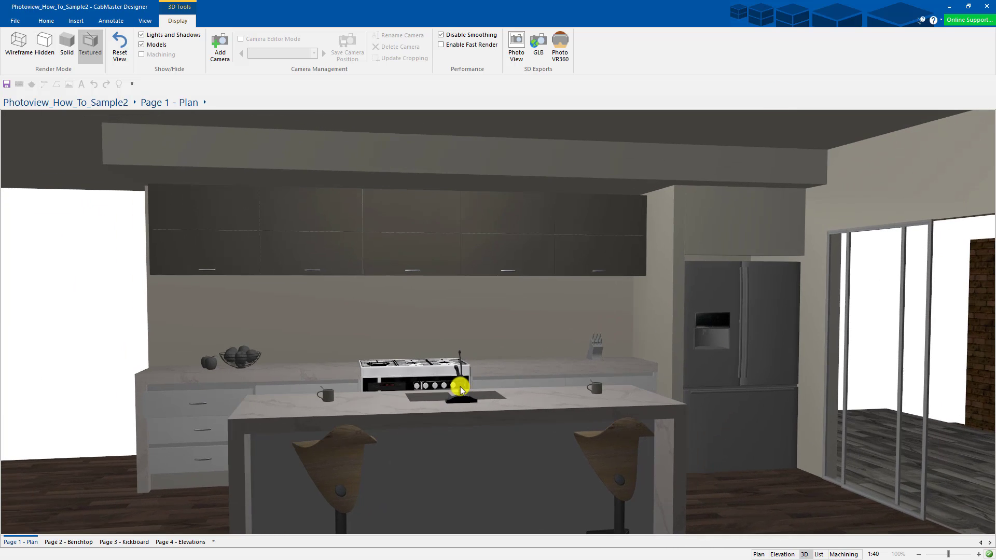
{"action": "right_click_drag", "start_coordinate": [460, 387], "coordinate": [384, 385]}
{"action": "left_click_drag", "start_coordinate": [385, 385], "coordinate": [571, 389]}
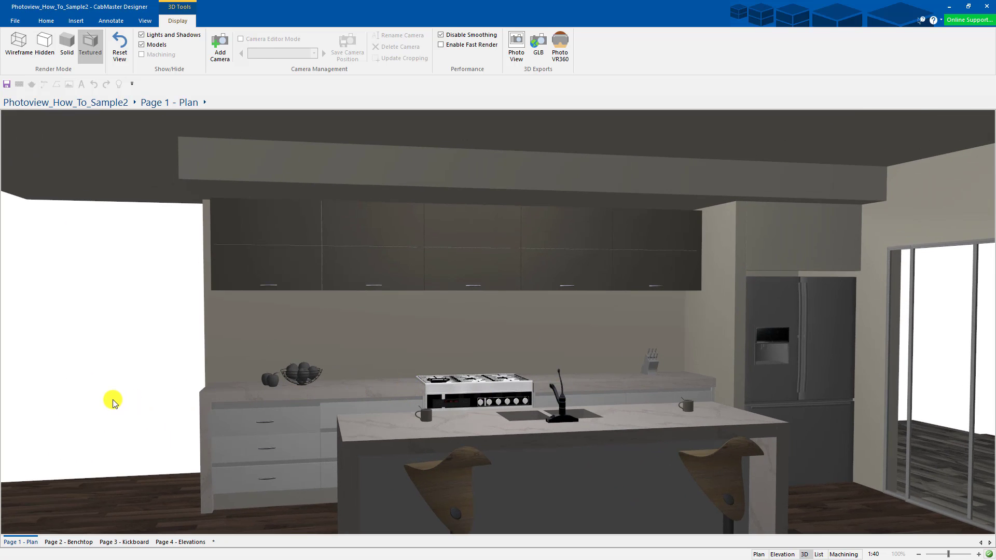
{"action": "mouse_move", "coordinate": [111, 400]}
{"action": "left_mouse_down"}
{"action": "mouse_move", "coordinate": [596, 279]}
{"action": "mouse_move", "coordinate": [546, 317]}
{"action": "mouse_move", "coordinate": [575, 292]}
{"action": "left_mouse_up"}
{"action": "scroll", "coordinate": [597, 278], "scroll_direction": "down", "scroll_amount": 2}
{"action": "scroll", "coordinate": [545, 318], "scroll_direction": "up", "scroll_amount": 2}
{"action": "scroll", "coordinate": [545, 318], "scroll_direction": "down", "scroll_amount": 2}
{"action": "mouse_move", "coordinate": [546, 316]}
{"action": "left_mouse_down"}
{"action": "mouse_move", "coordinate": [575, 312]}
{"action": "mouse_move", "coordinate": [552, 331]}
{"action": "left_mouse_up"}
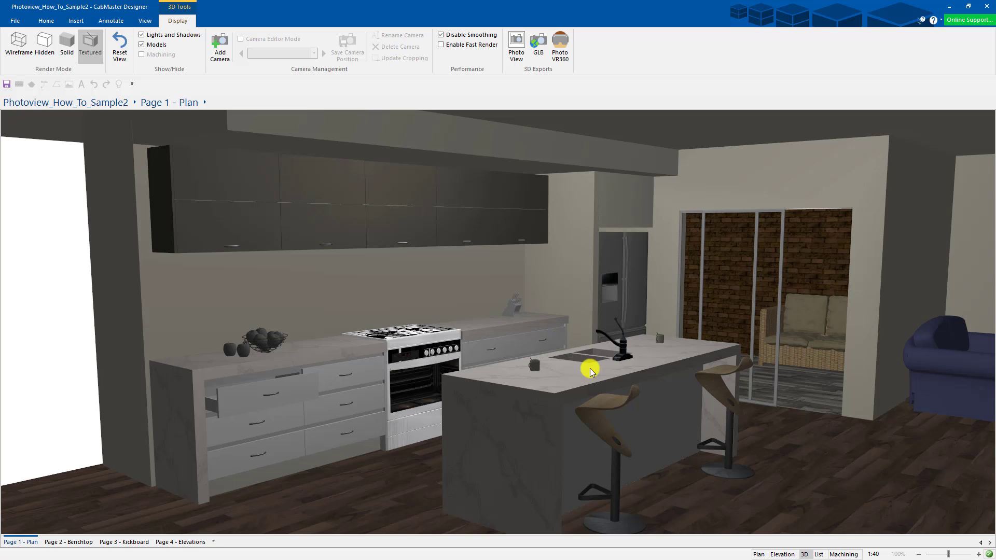
{"action": "left_click", "coordinate": [758, 555]}
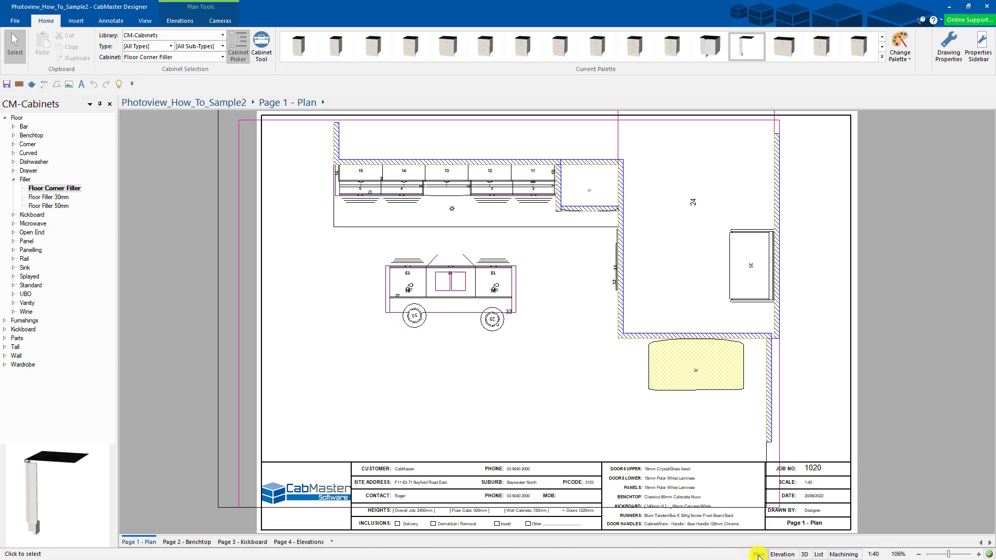